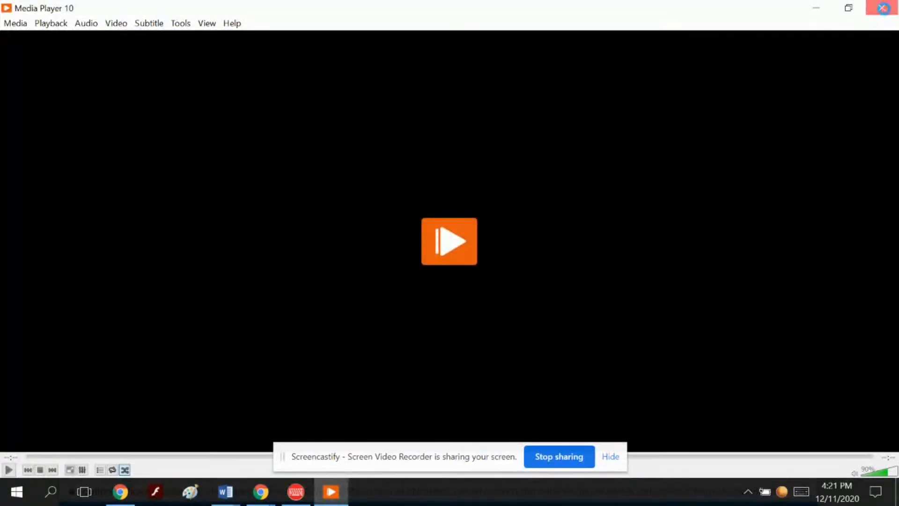
Close the media player and scrub through the finished door animation up to frame 15
left_click(882, 8)
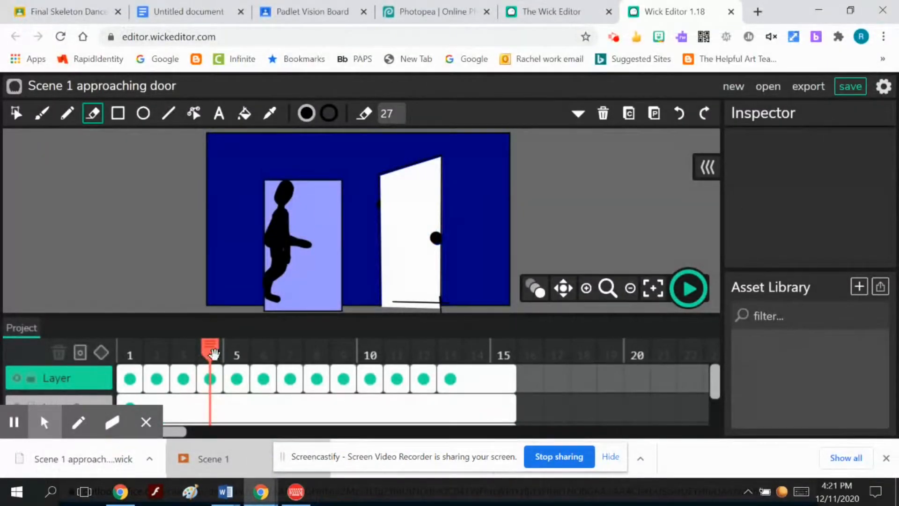
mouse_move(181, 355)
left_mouse_down()
mouse_move(115, 353)
mouse_move(173, 357)
mouse_move(235, 377)
mouse_move(495, 383)
left_mouse_up()
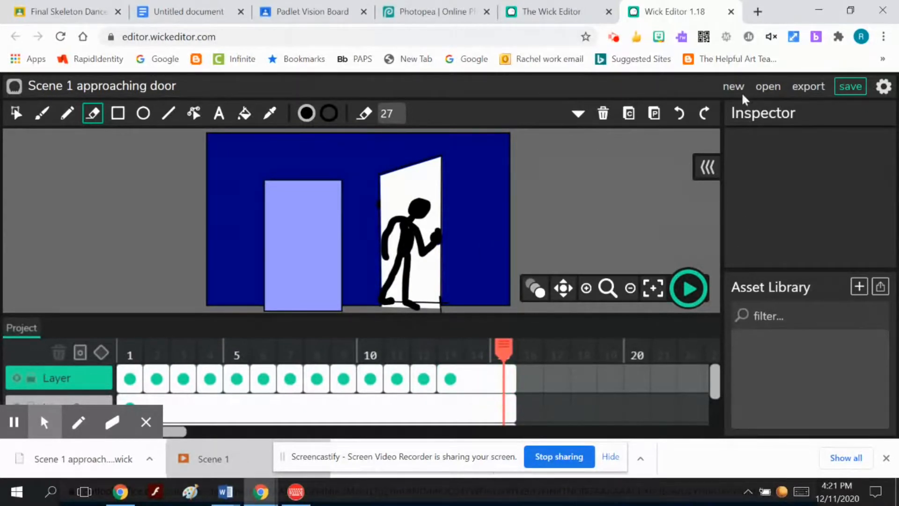
Close both Wick Editor tabs without saving changes, and hide the screen-sharing notice
left_click(732, 15)
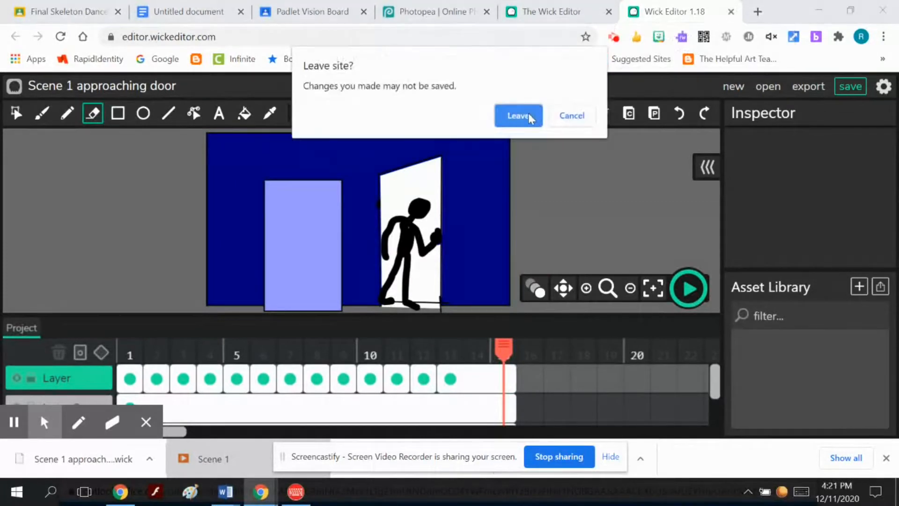
left_click(518, 116)
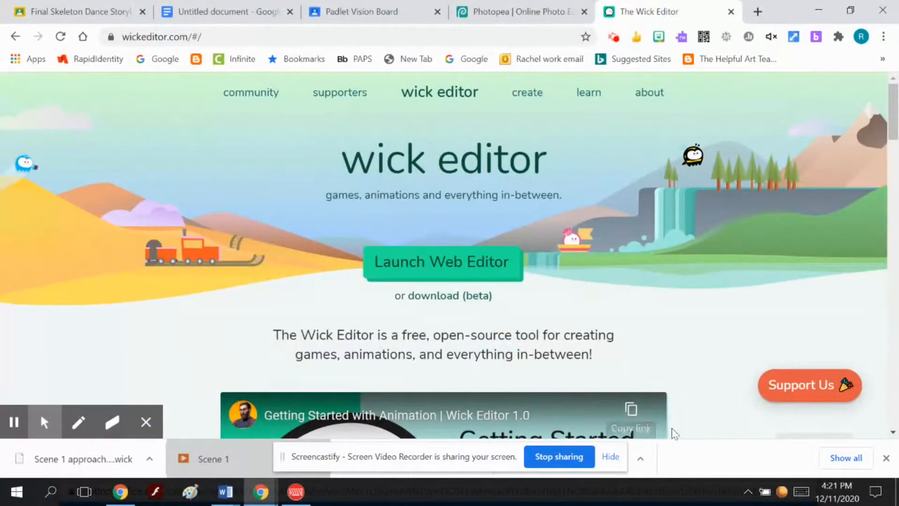
left_click(610, 457)
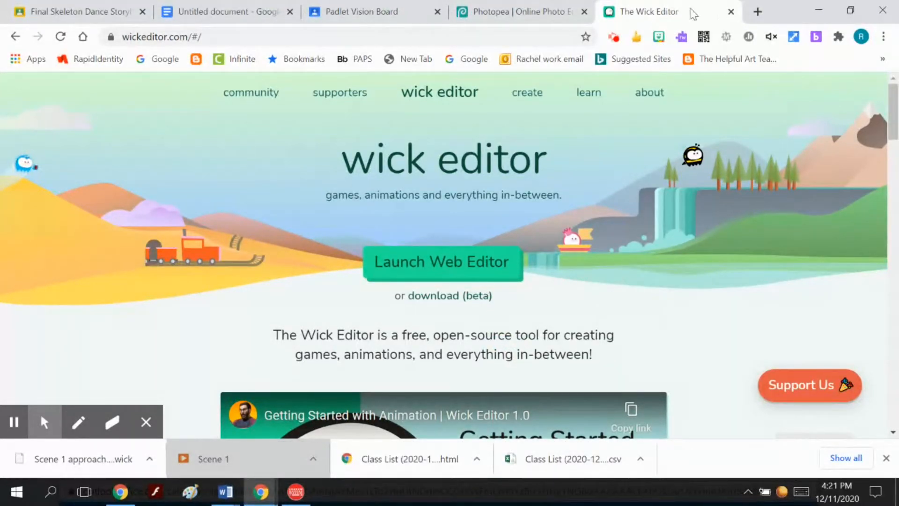
left_click(731, 12)
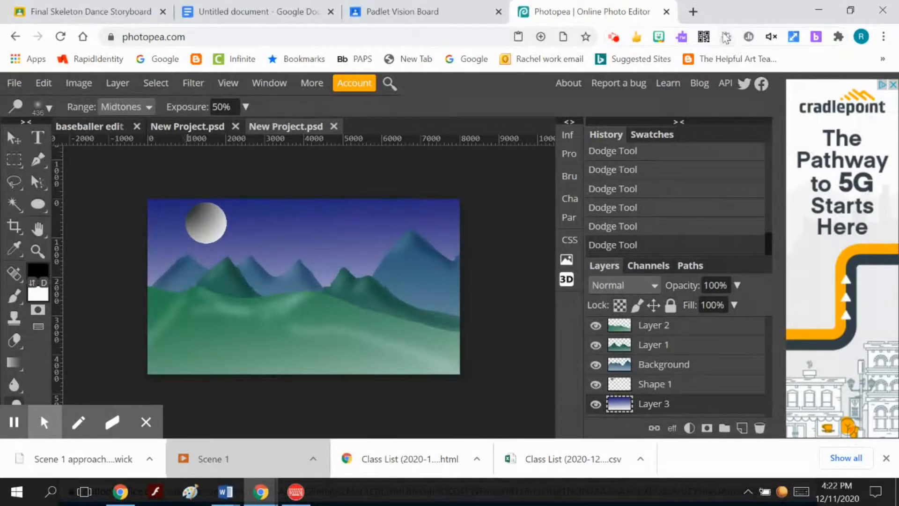
Open the Wick Editor site, wickeditor.com, in a new browser tab
left_click(694, 11)
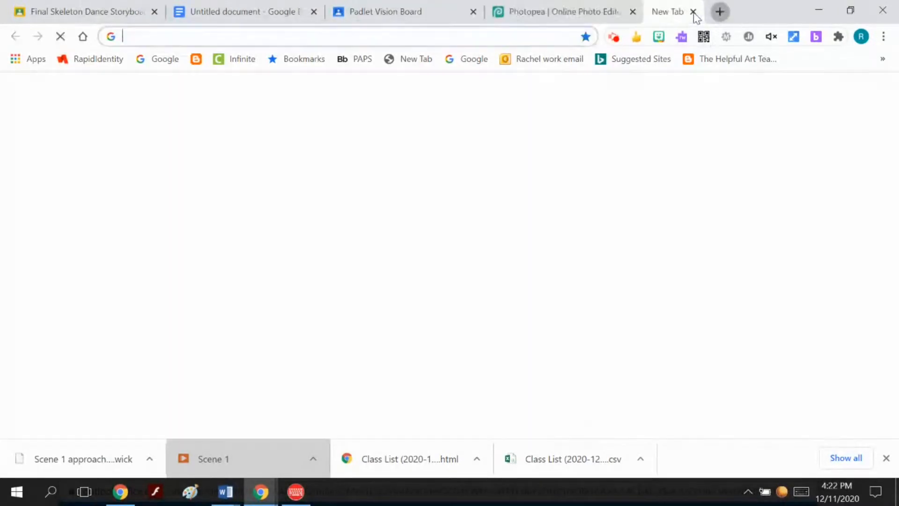
left_click(445, 38)
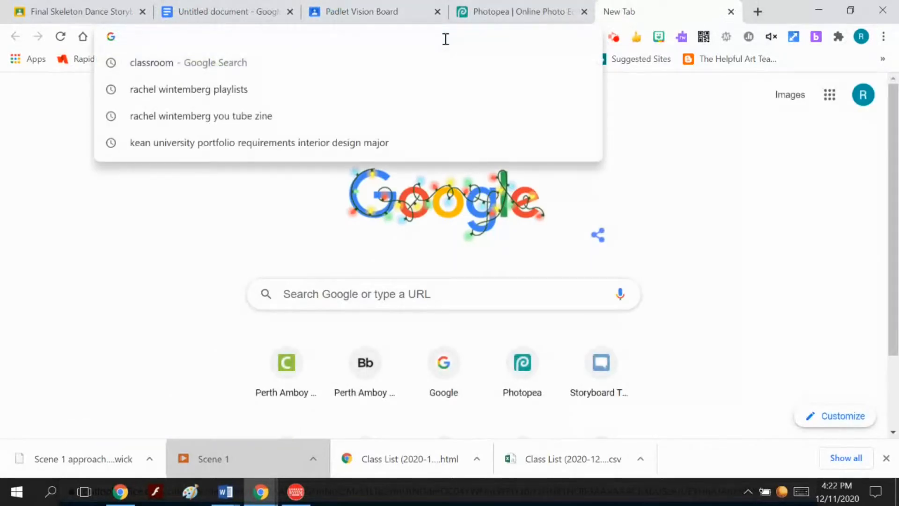
type("wickeditor.com/#/")
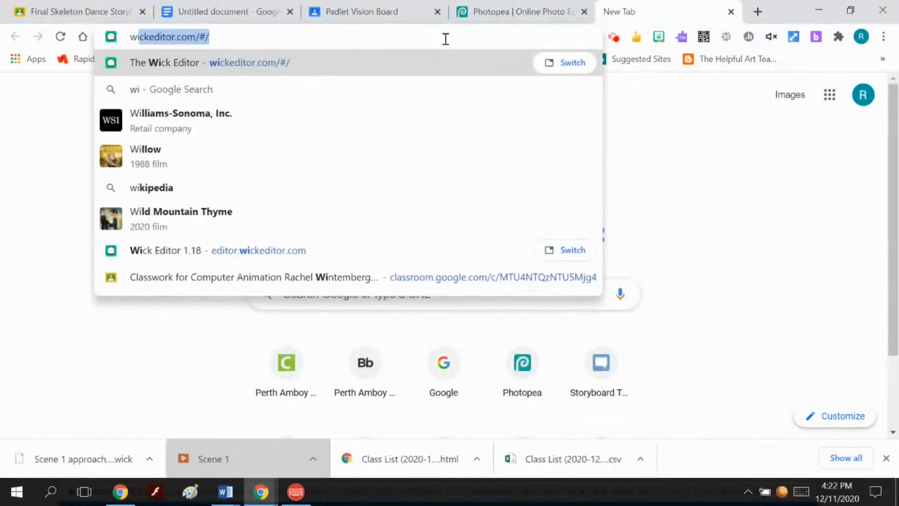
key("Return")
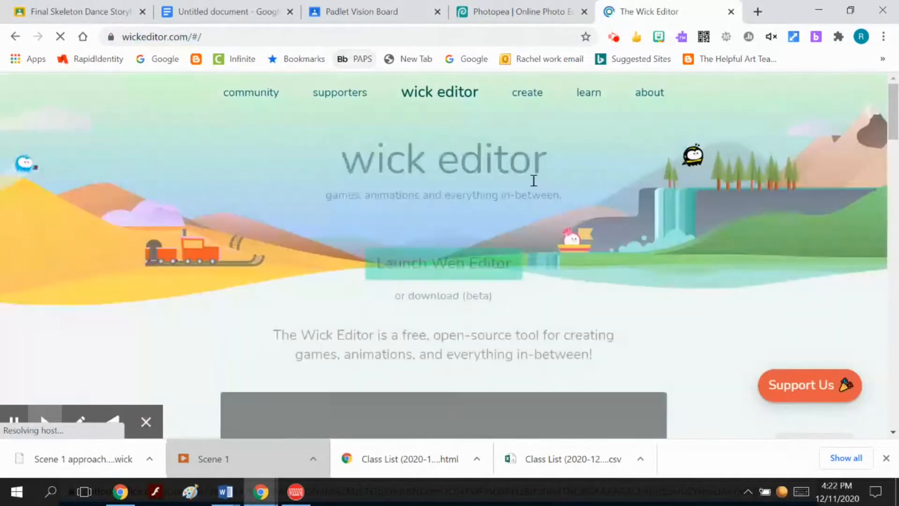
Launch the version 1.19 preview editor from the site's Updates section and dismiss its welcome message
scroll(564, 273, "down", 20)
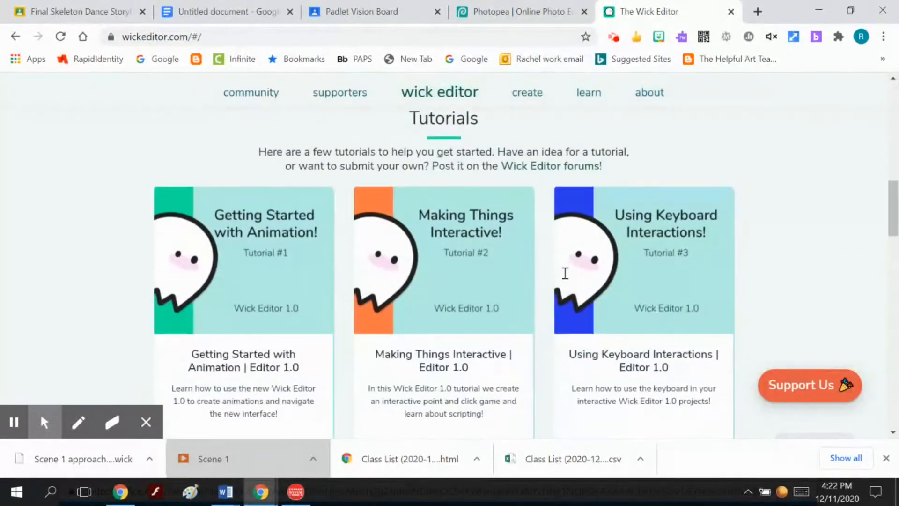
scroll(564, 275, "down", 15)
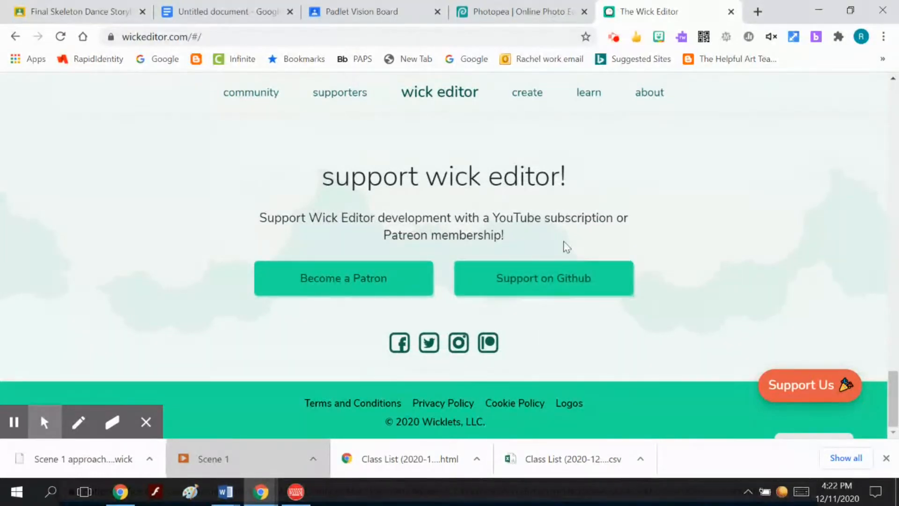
scroll(566, 246, "up", 5)
scroll(566, 246, "up", 7)
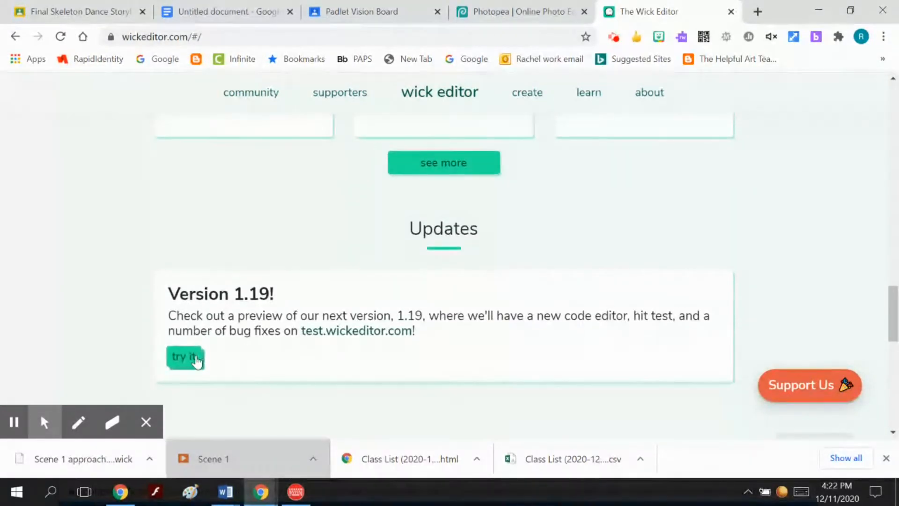
left_click(195, 358)
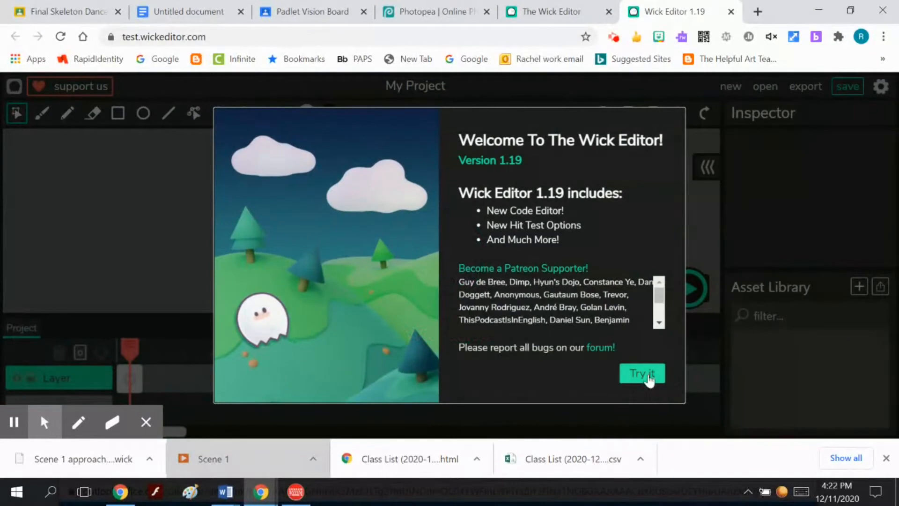
left_click(649, 378)
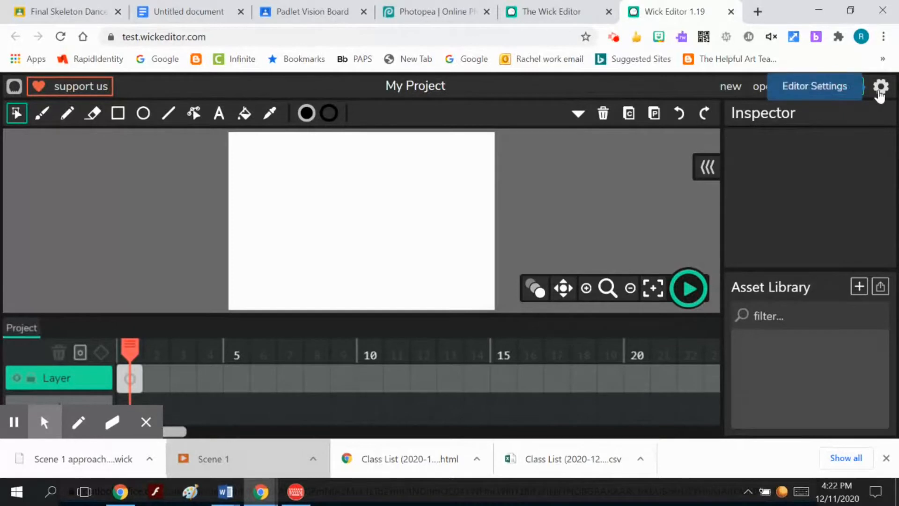
Name the project "figure approaches door" and apply the 1080p size preset in the editor settings
left_click(880, 91)
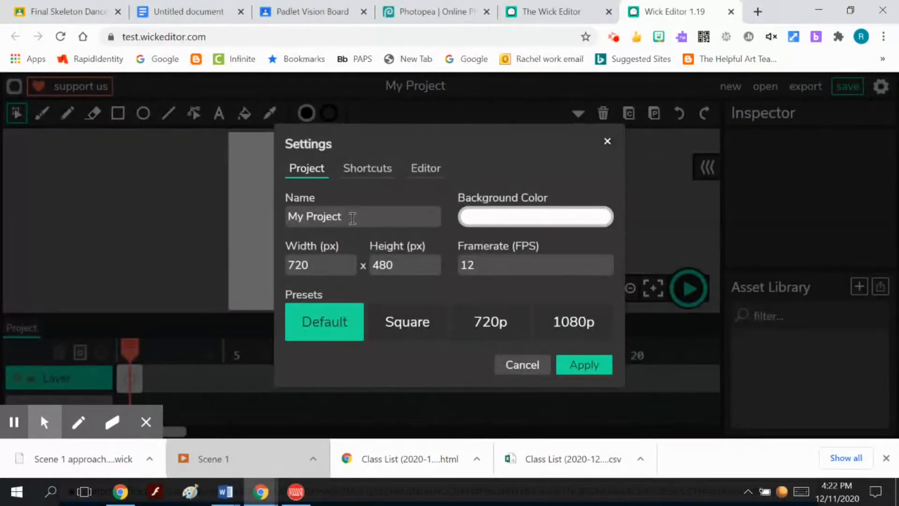
left_click(352, 218)
left_click_drag(352, 219, 278, 211)
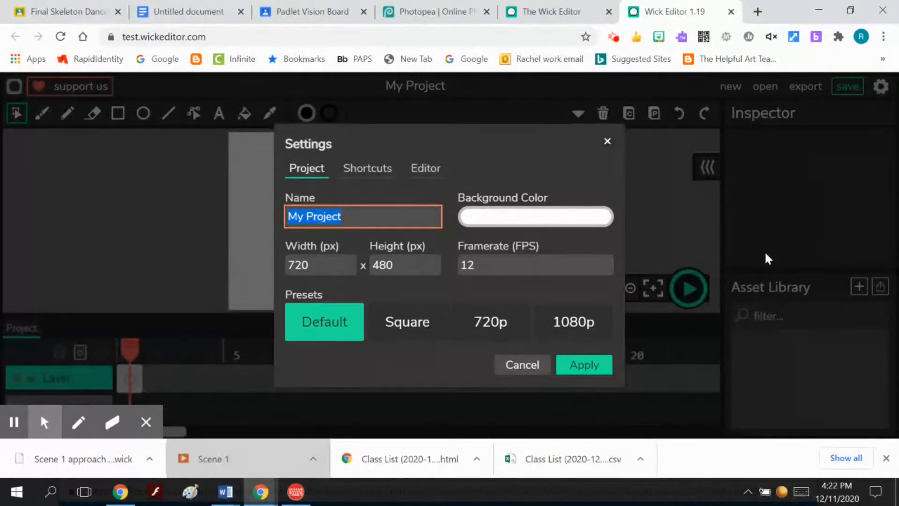
type("figure appr")
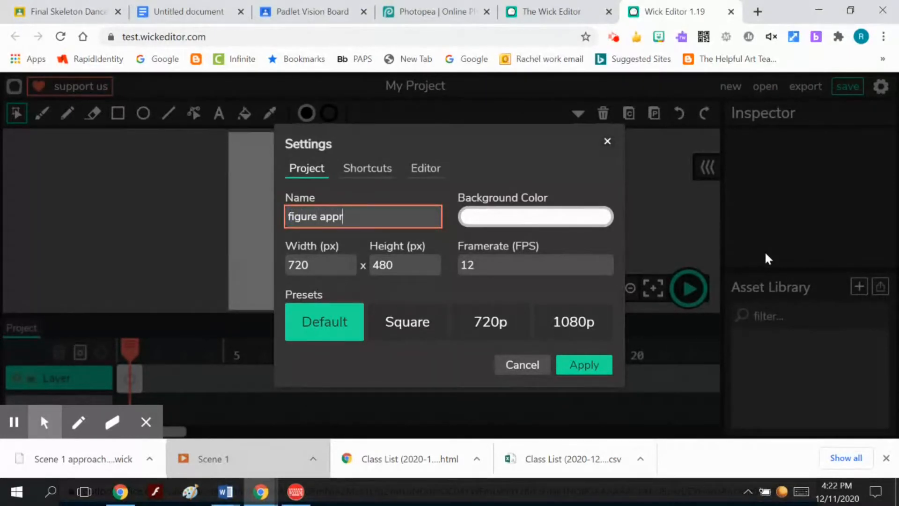
type("oaches door")
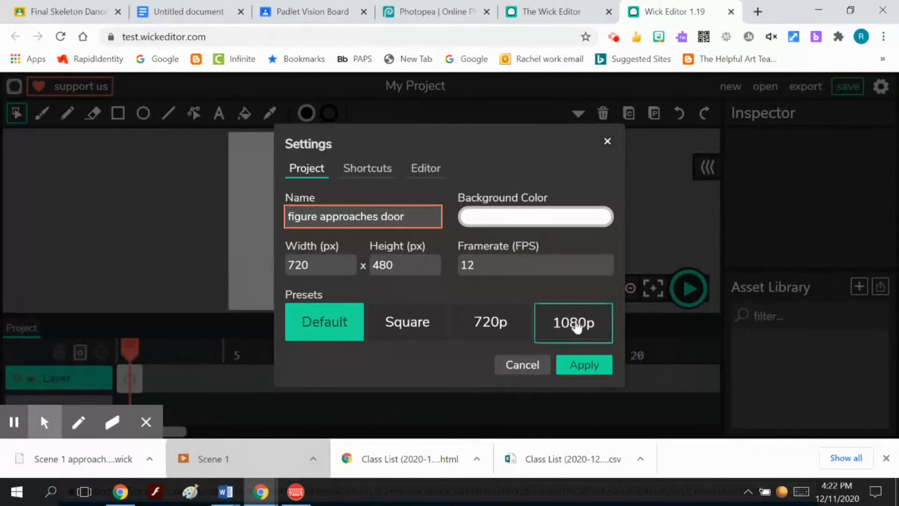
left_click(574, 327)
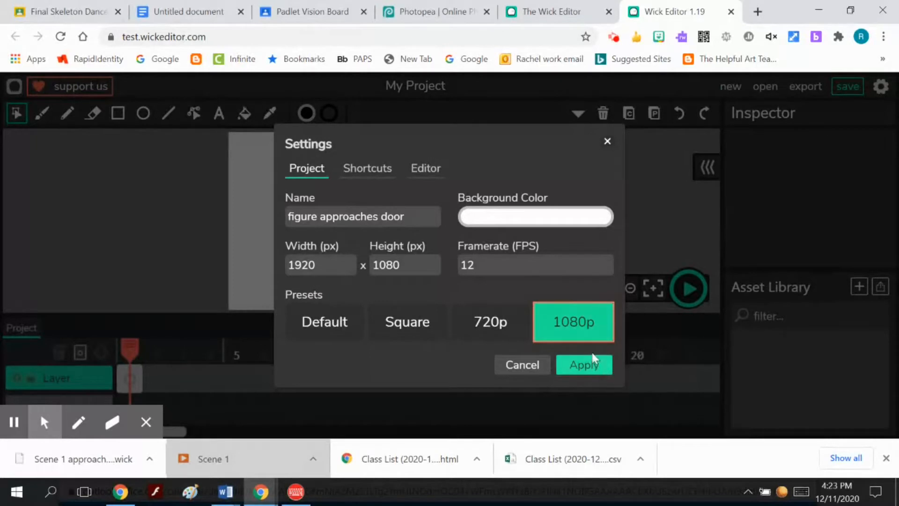
left_click(591, 369)
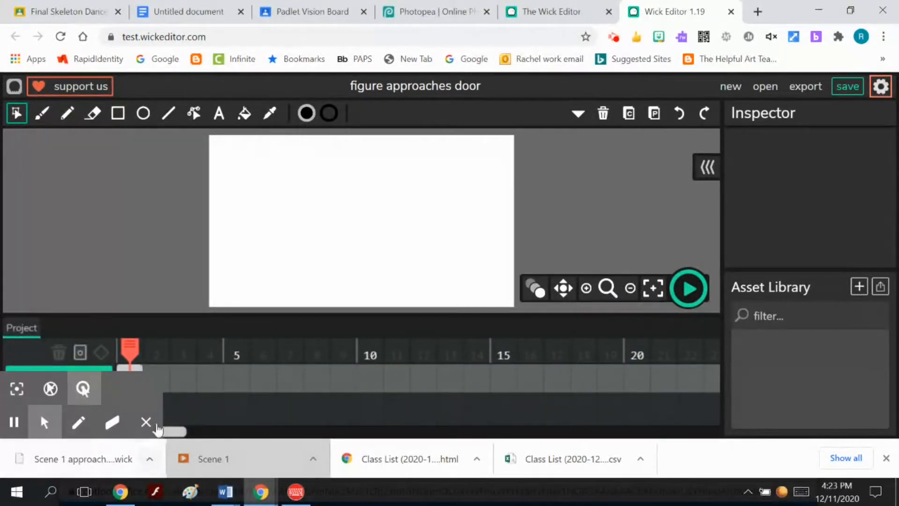
Clear away the recorder's annotation toolbar and the downloads bar, and add two layers, each with a blank first frame
left_click(145, 422)
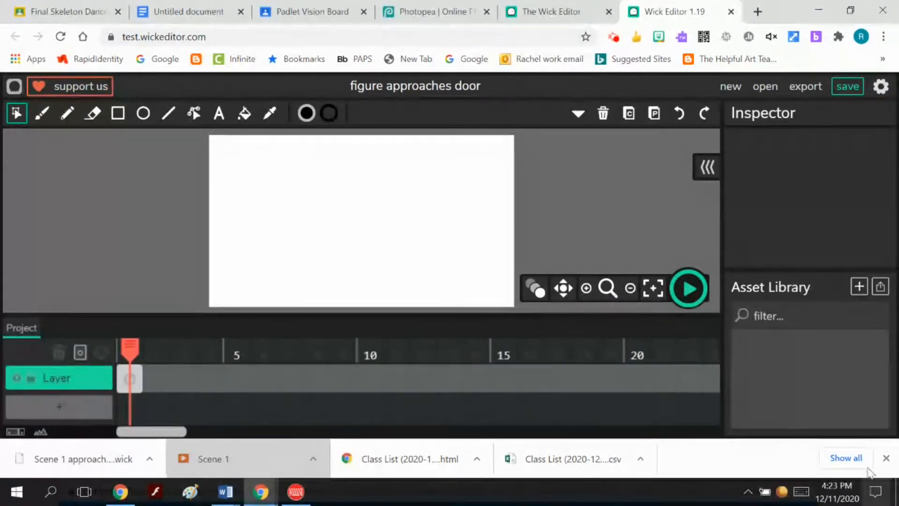
left_click(886, 459)
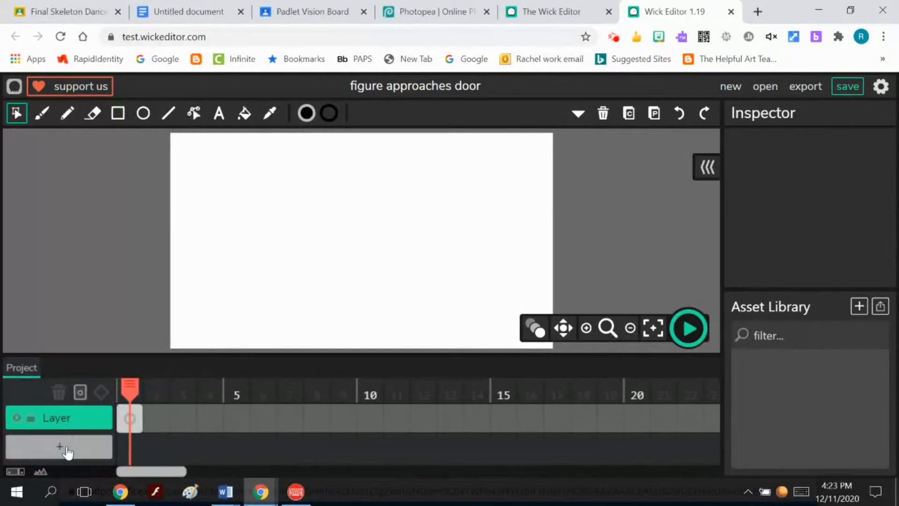
left_click(67, 451)
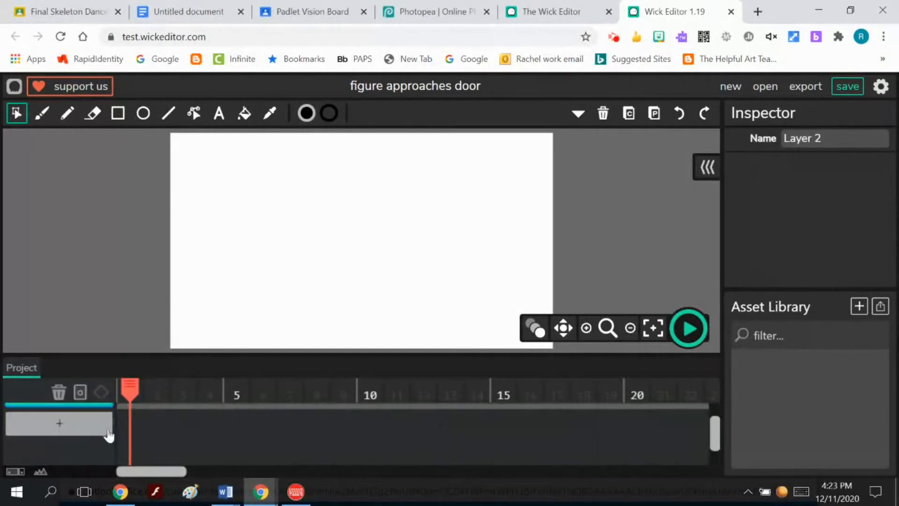
left_click(136, 455)
scroll(64, 442, "down", 2)
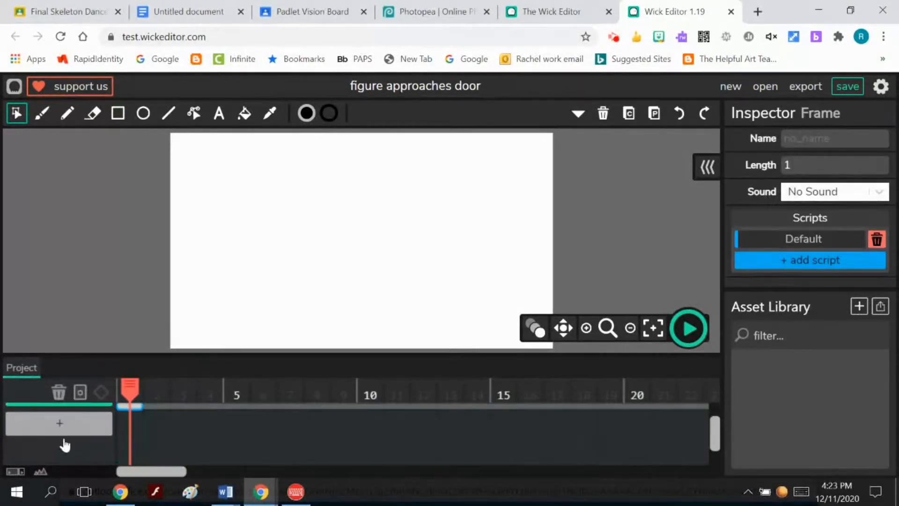
left_click(60, 428)
left_click(130, 425)
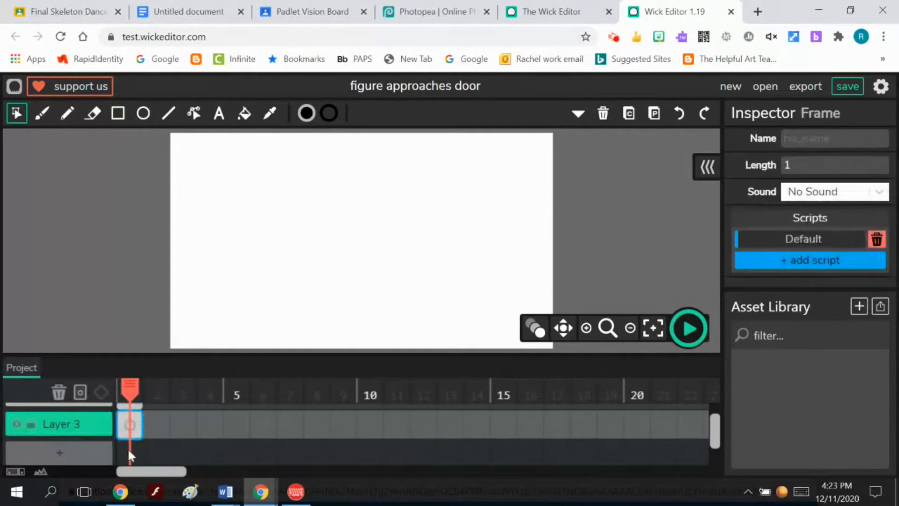
scroll(145, 458, "up", 2)
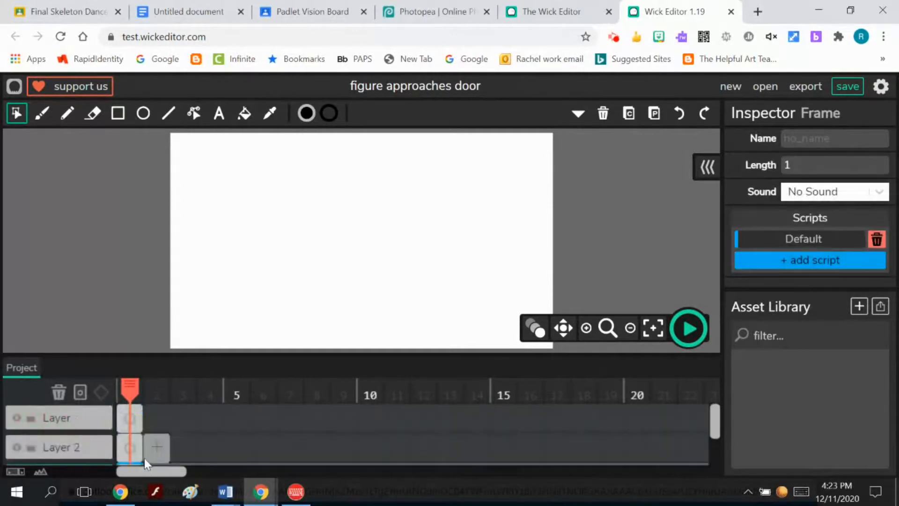
Hide the upper two layers, Layer and Layer 2
left_click(16, 418)
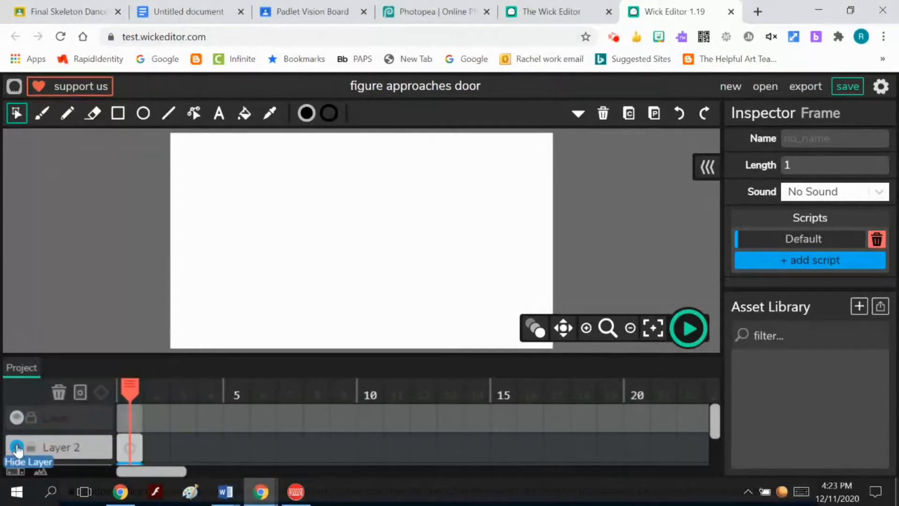
left_click(17, 448)
scroll(124, 420, "down", 2)
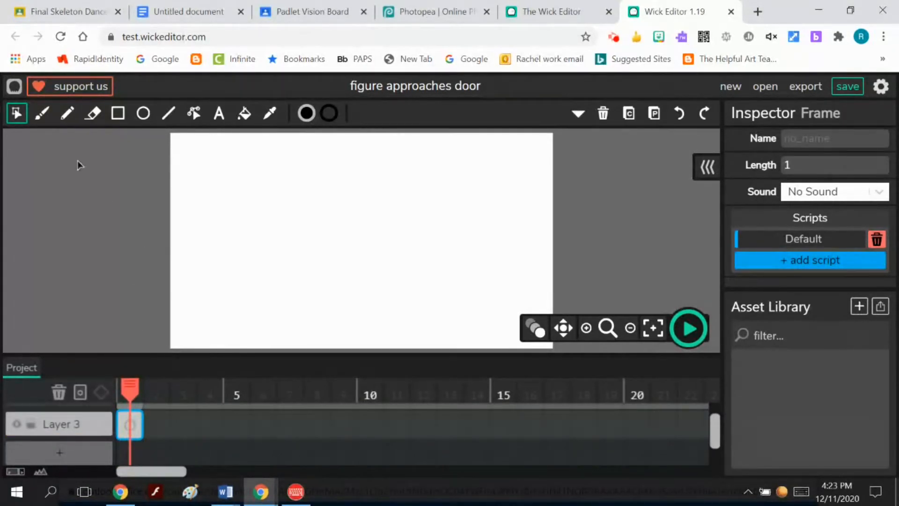
Draw a medium blue rectangle covering the whole canvas on Layer 3's first frame, and lock that layer
left_click(306, 113)
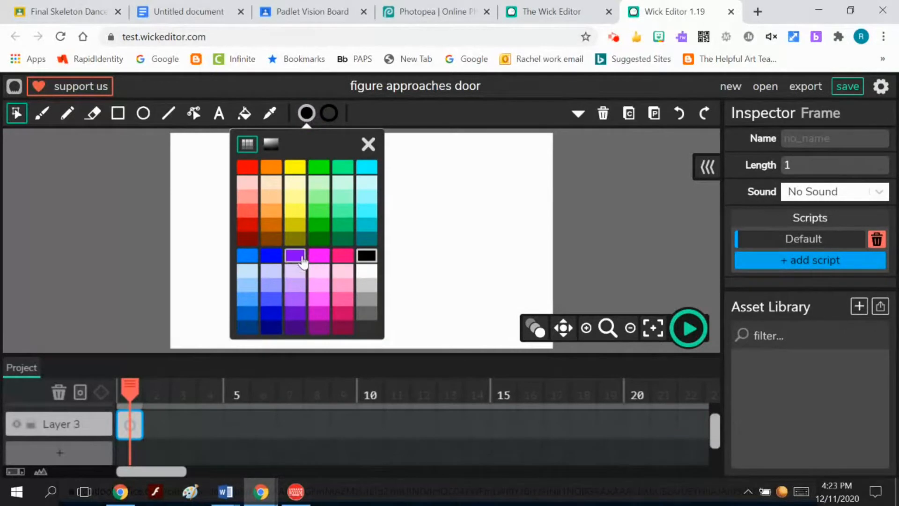
left_click(272, 299)
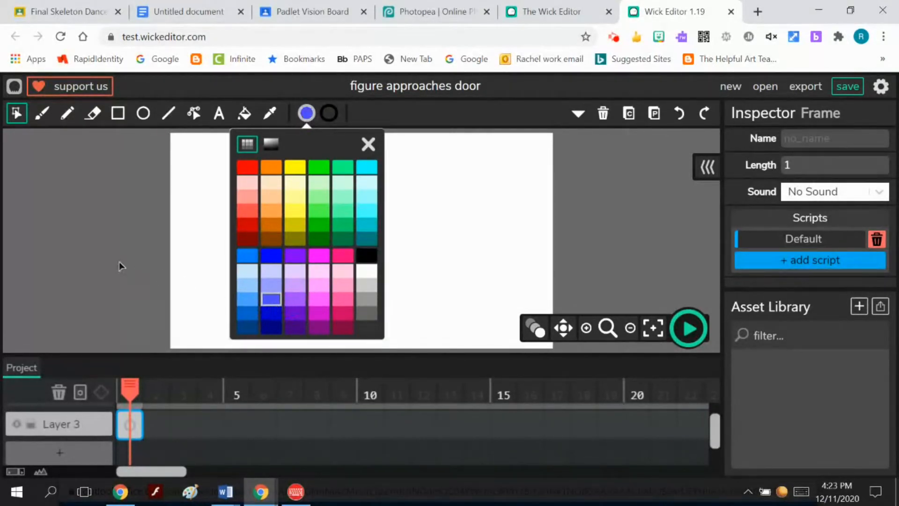
left_click(118, 113)
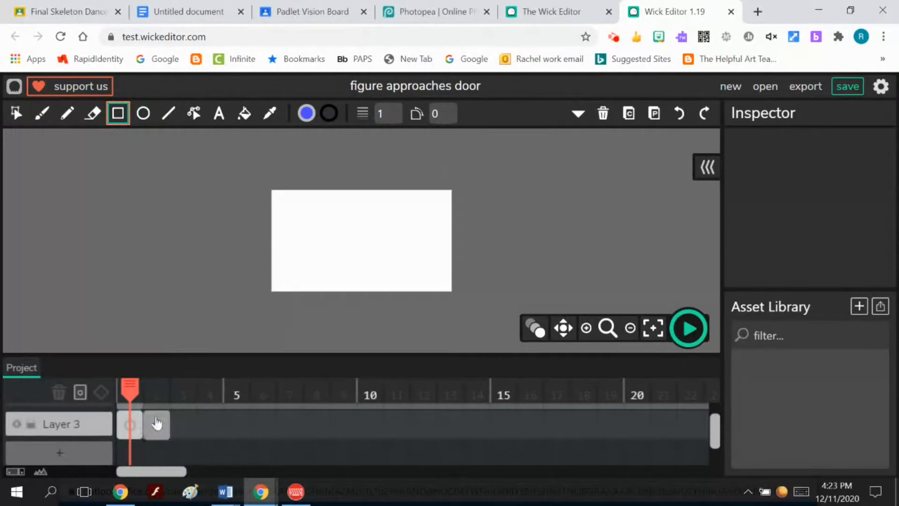
left_click(127, 426)
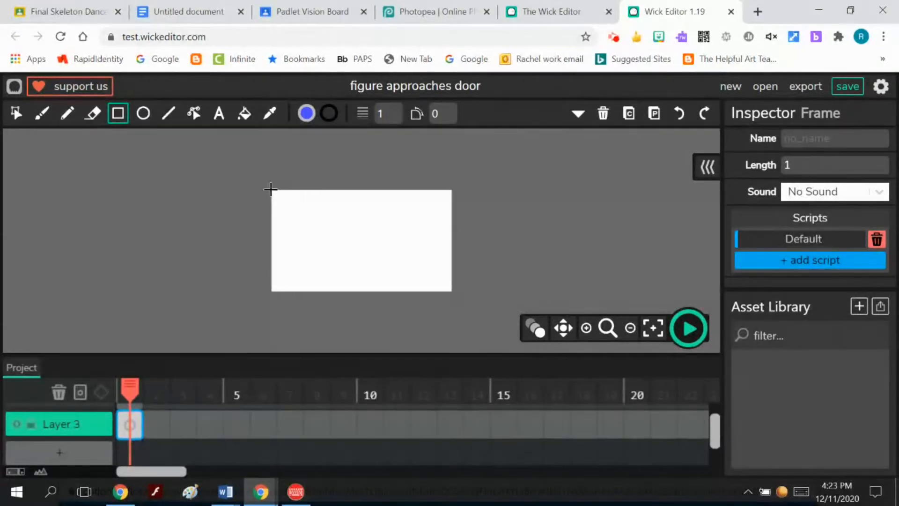
mouse_move(272, 190)
left_mouse_down()
mouse_move(399, 297)
mouse_move(452, 291)
left_mouse_up()
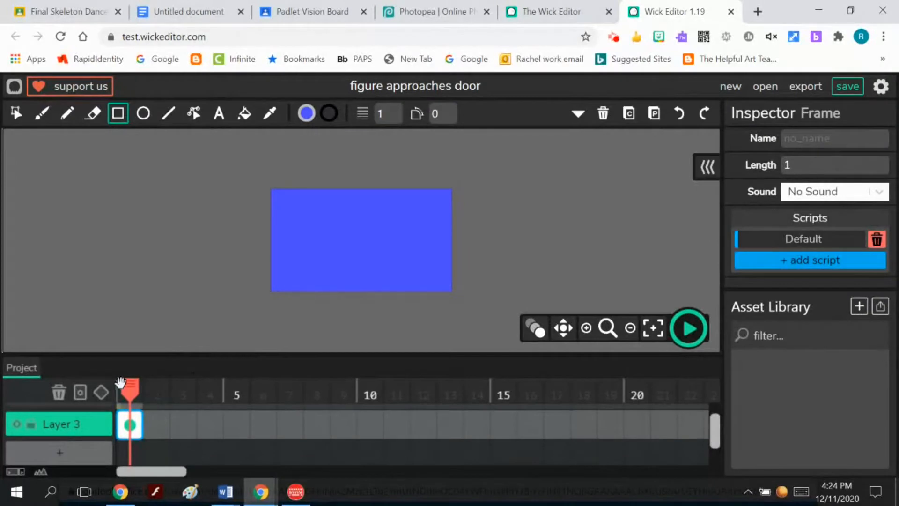
left_click(31, 425)
scroll(188, 446, "up", 1)
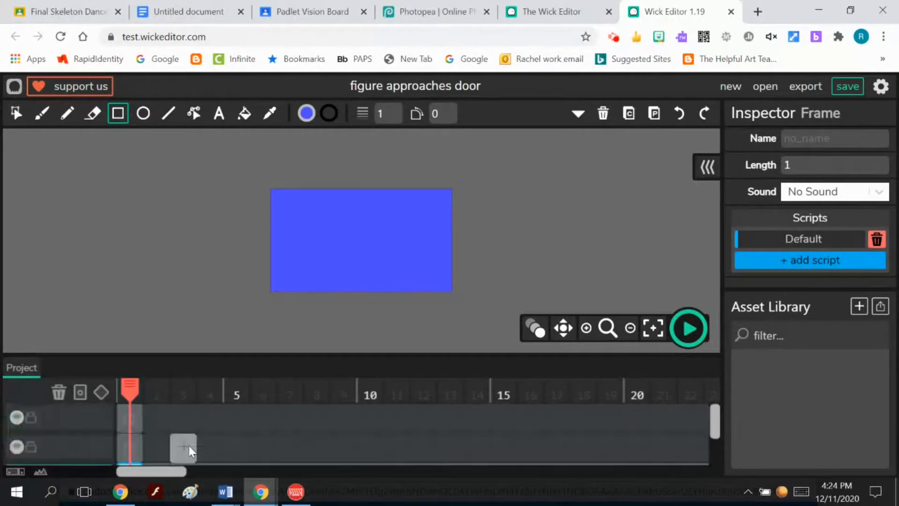
Show Layer 2, select its first frame and set the fill color to bright yellow
left_click(19, 448)
left_click(130, 447)
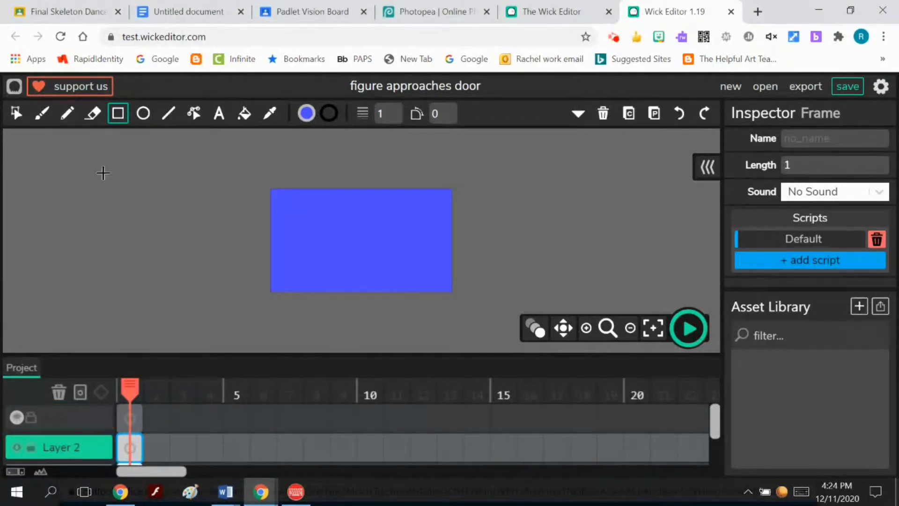
left_click(306, 112)
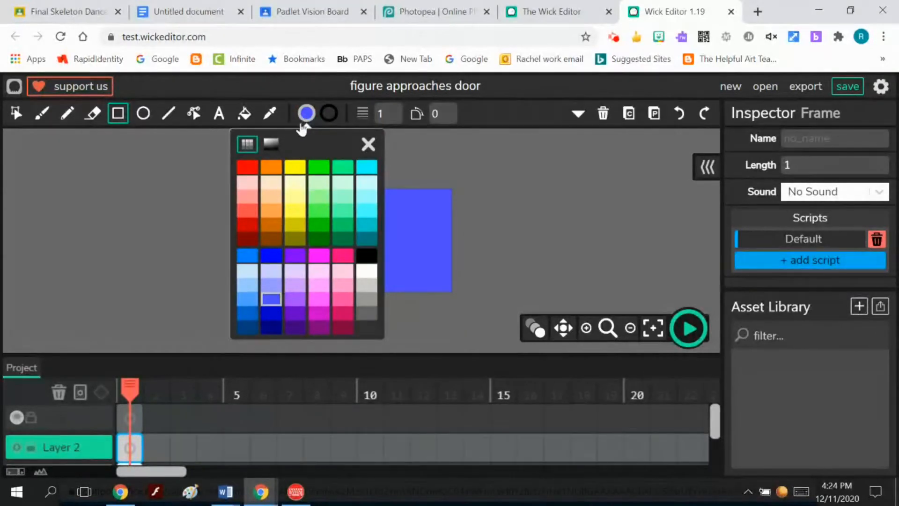
left_click(296, 170)
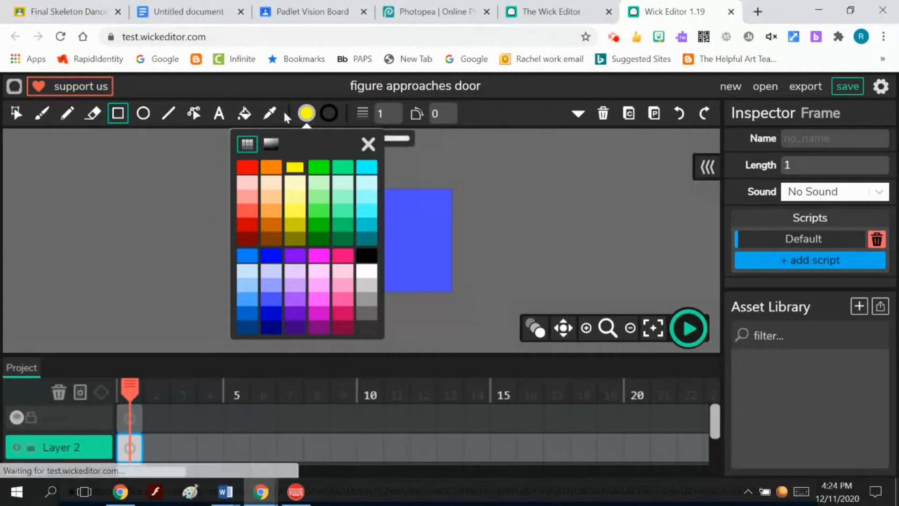
Set the stroke width to 12
left_click(384, 113)
double_click(382, 113)
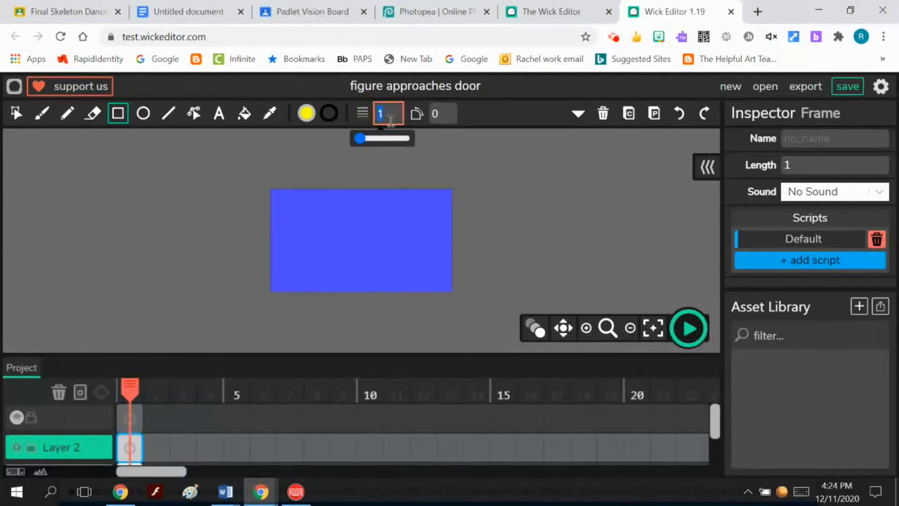
left_click(365, 111)
left_click(363, 138)
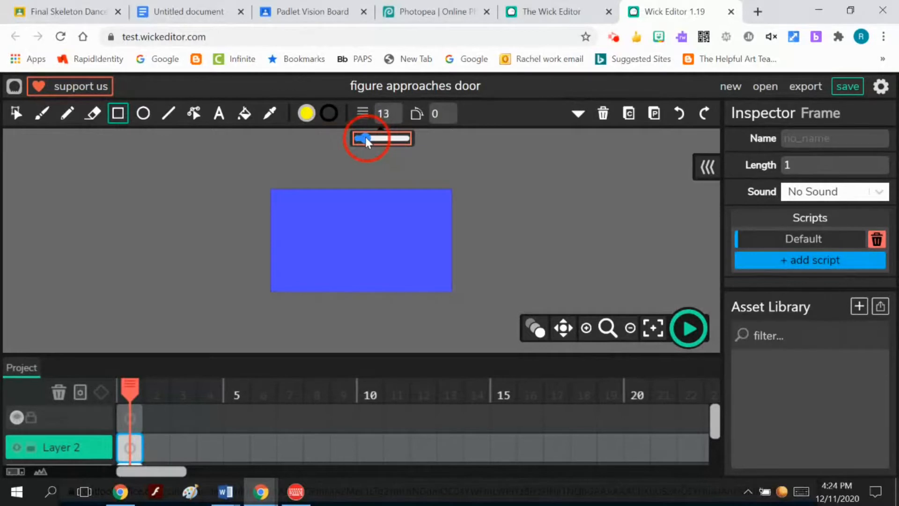
left_click(448, 146)
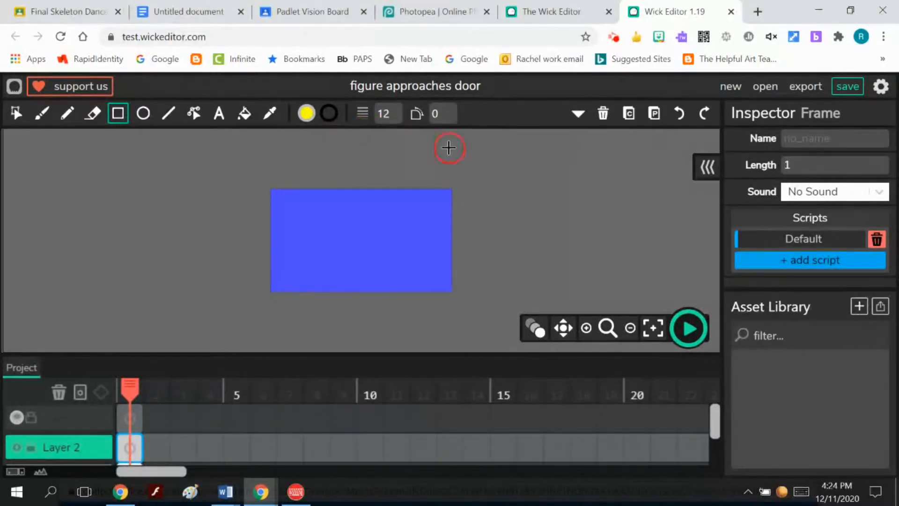
Draw a yellow open-door outline with a slanted top edge using the Line tool in the canvas's right part, and fill it yellow
key("l")
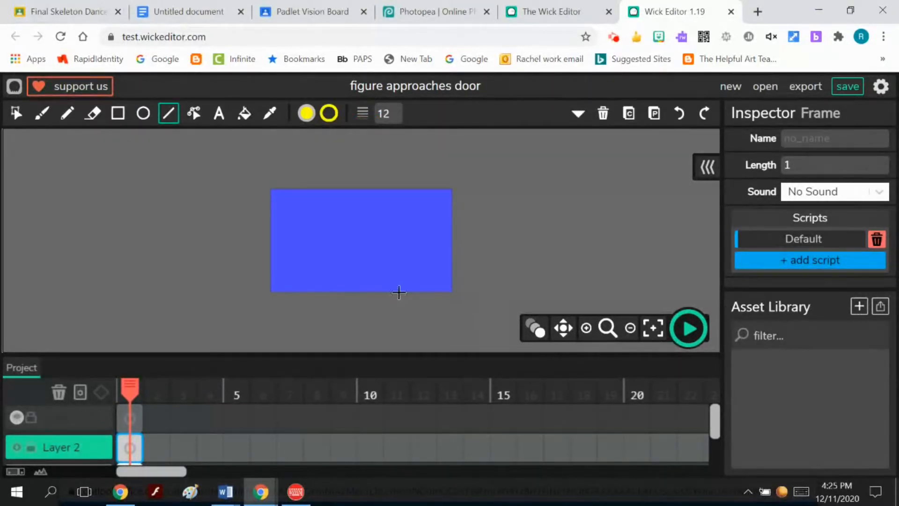
left_click_drag(398, 294, 400, 220)
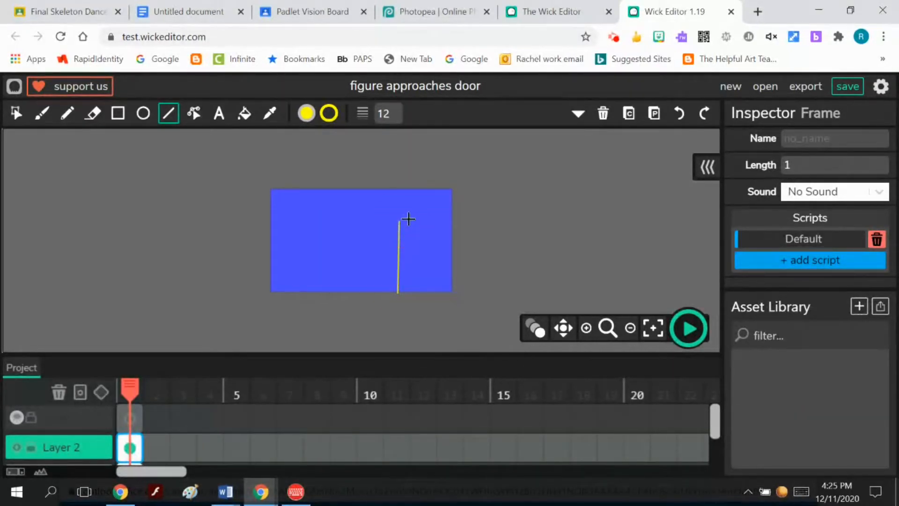
left_click_drag(399, 221, 429, 296)
left_click_drag(399, 293, 430, 298)
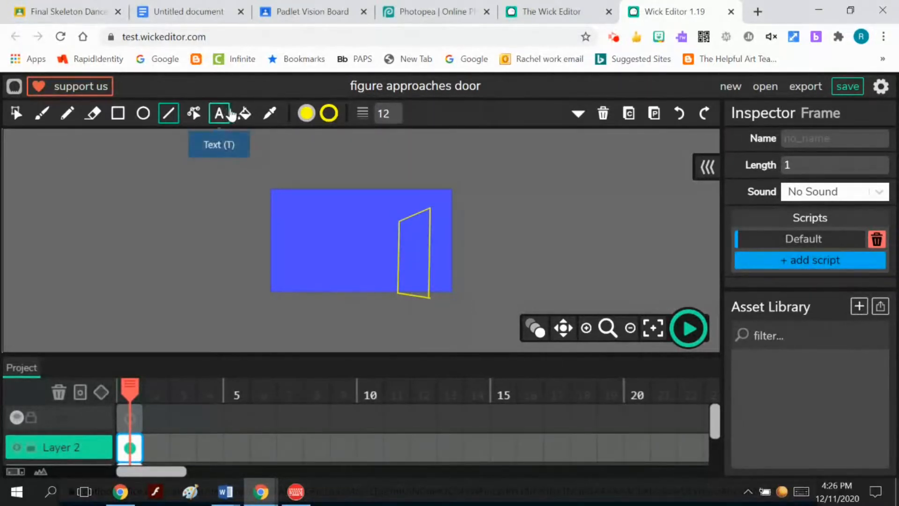
left_click(243, 116)
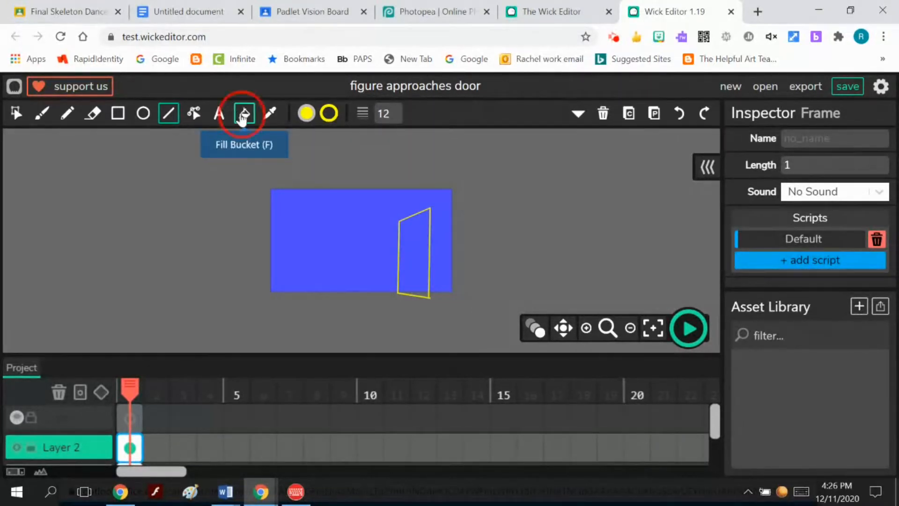
left_click(410, 253)
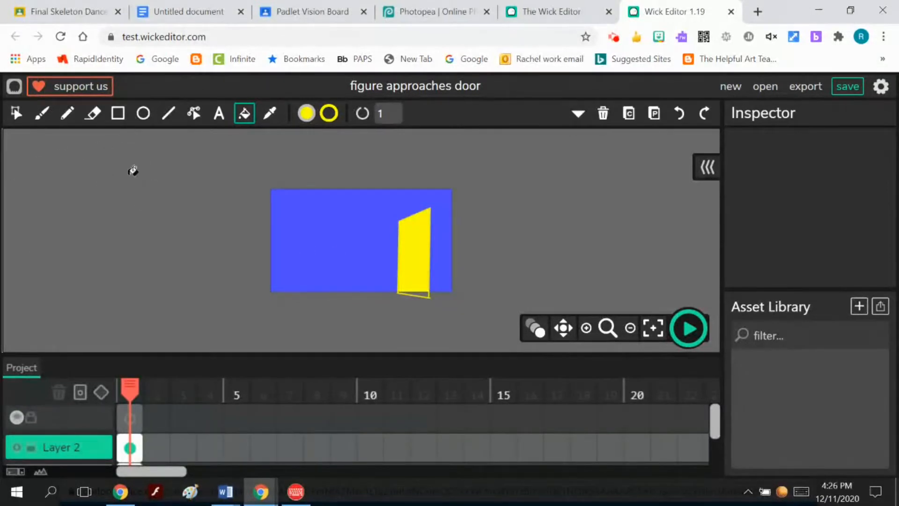
Erase the parts of the yellow door's outline that extend below the canvas
left_click(92, 113)
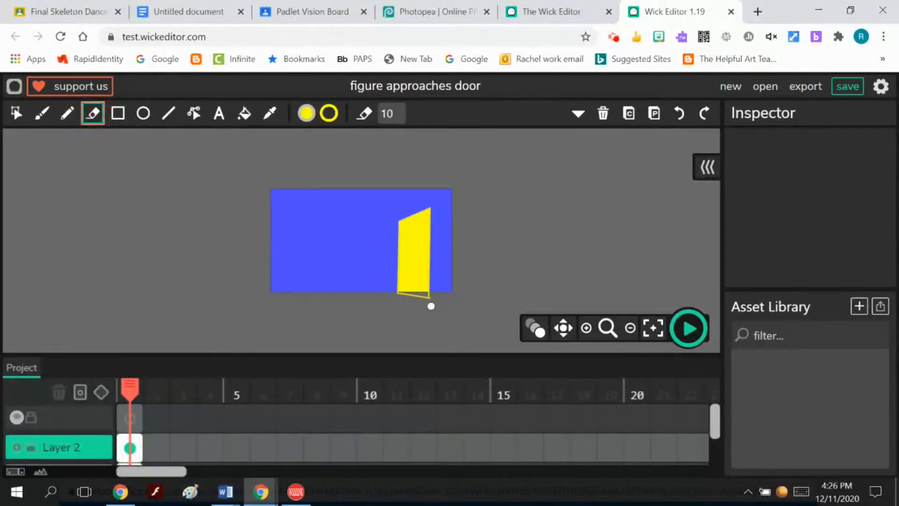
left_click(426, 298)
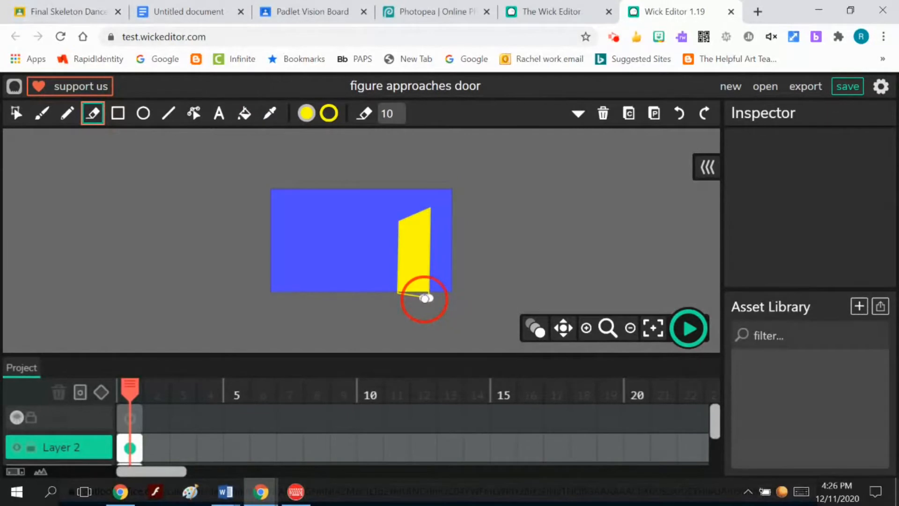
left_click_drag(426, 297, 396, 300)
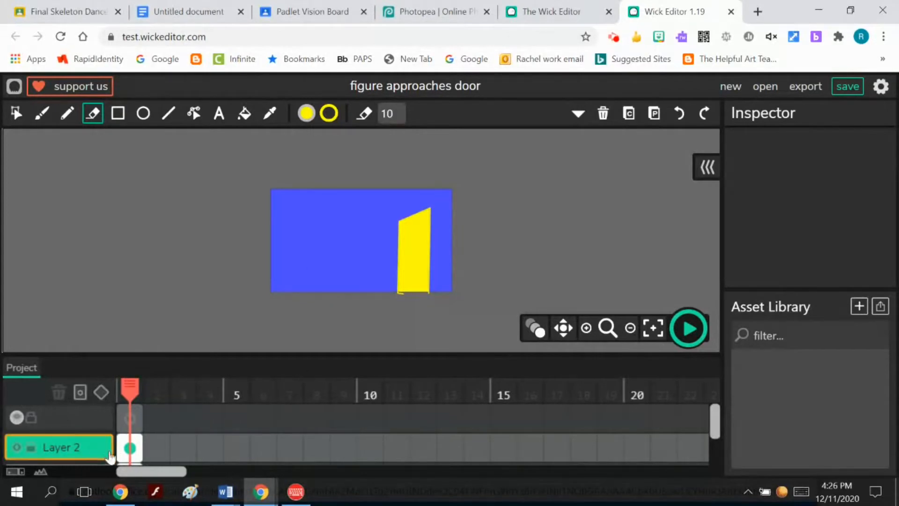
Keep working on Layer 2's first frame and set the stroke color to dark red and the fill color to white
left_click(133, 447)
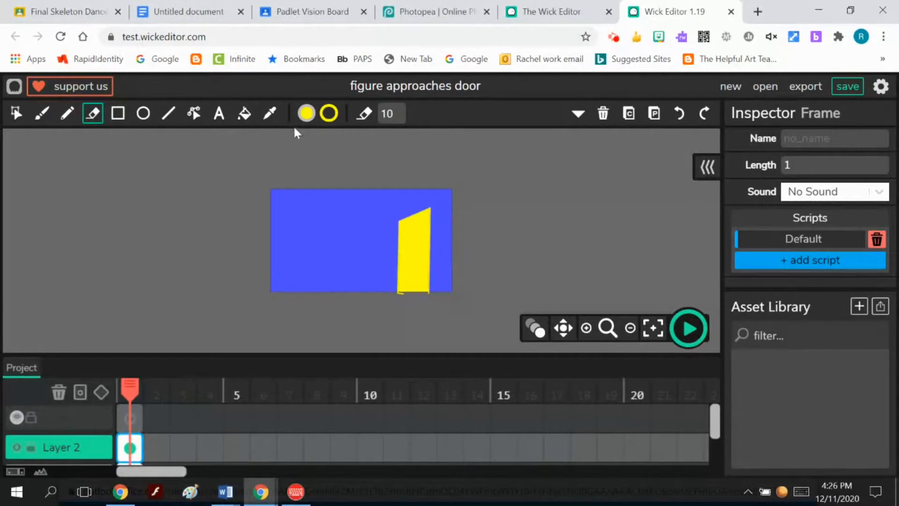
left_click(329, 123)
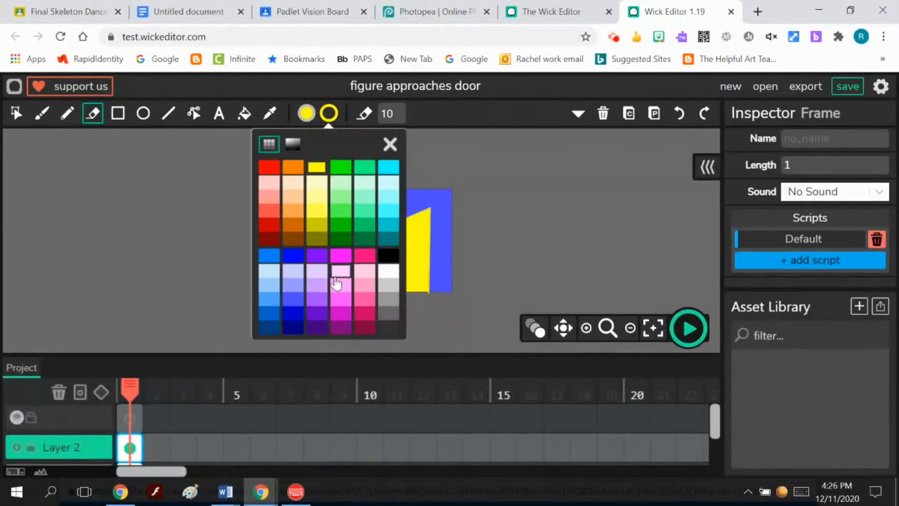
left_click(270, 227)
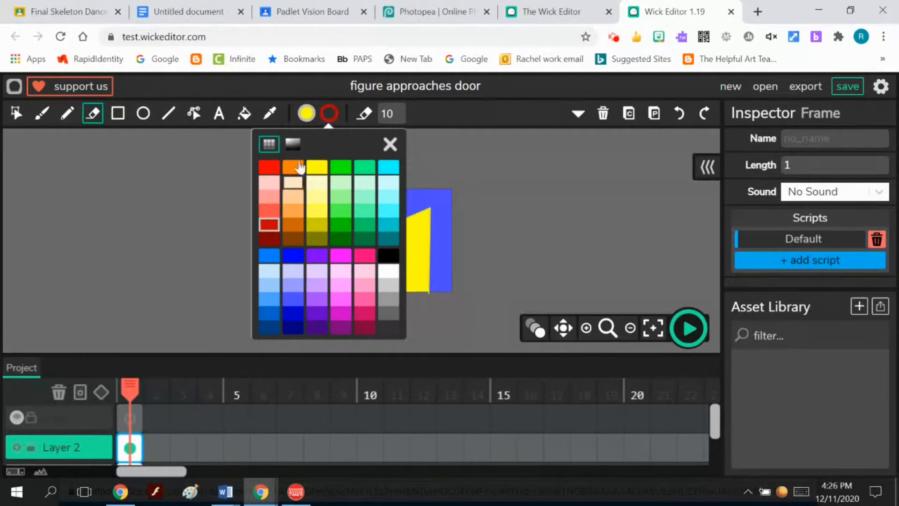
left_click(306, 114)
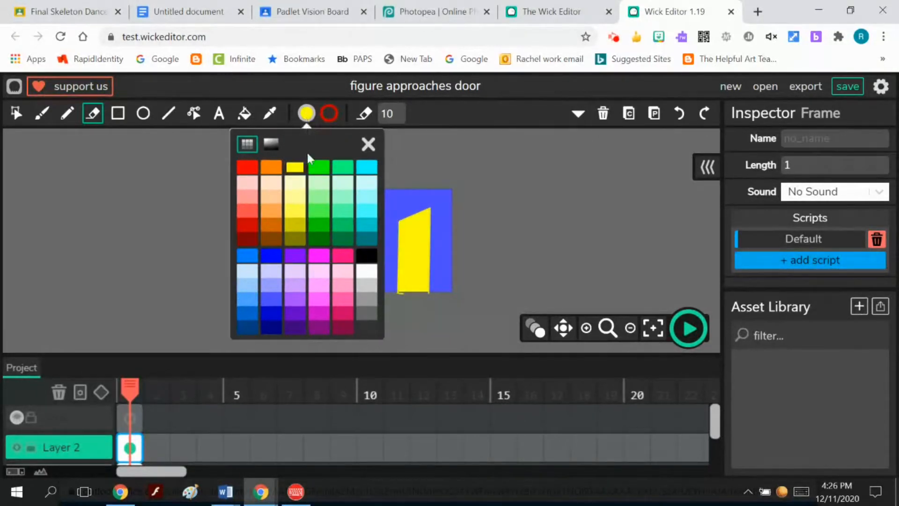
left_click(367, 271)
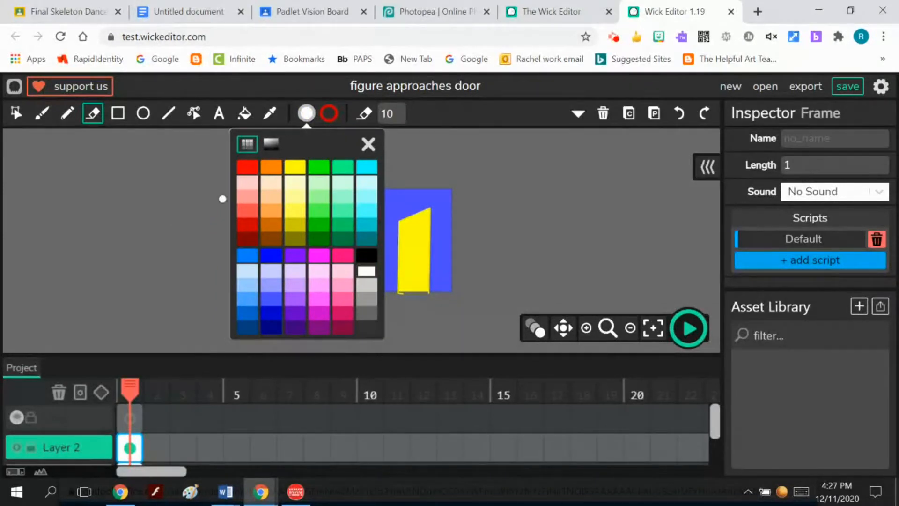
left_click(366, 145)
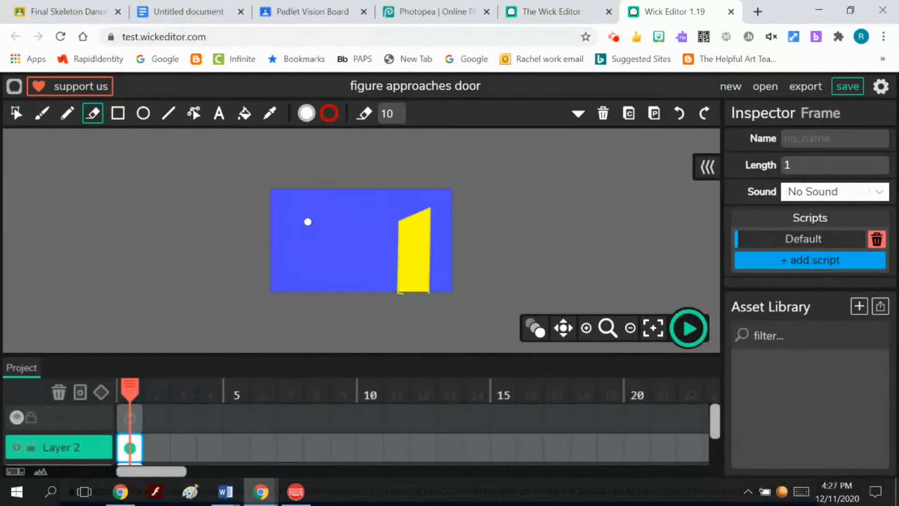
Draw a dark red four-sided outline, slightly wider at its base, with the Line tool in the canvas's left half, and fill it white
left_click(168, 114)
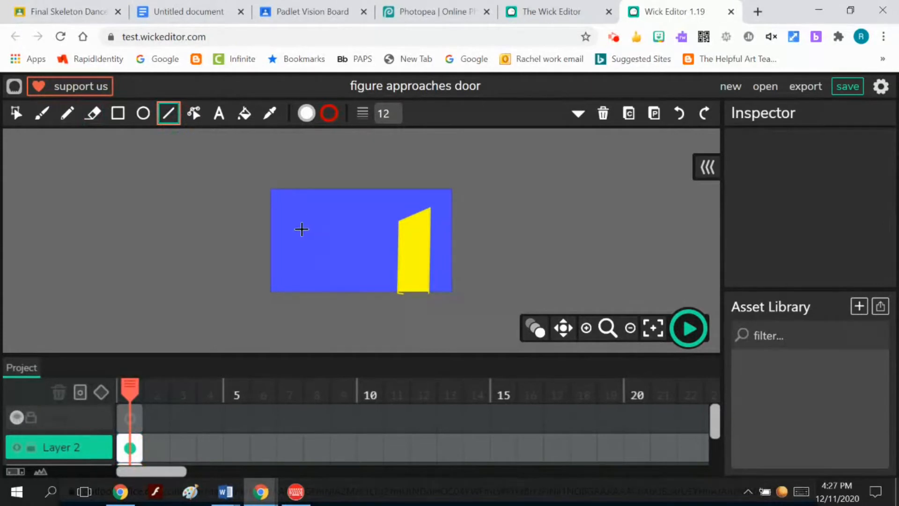
mouse_move(302, 229)
left_mouse_down()
mouse_move(336, 228)
mouse_move(336, 301)
left_mouse_up()
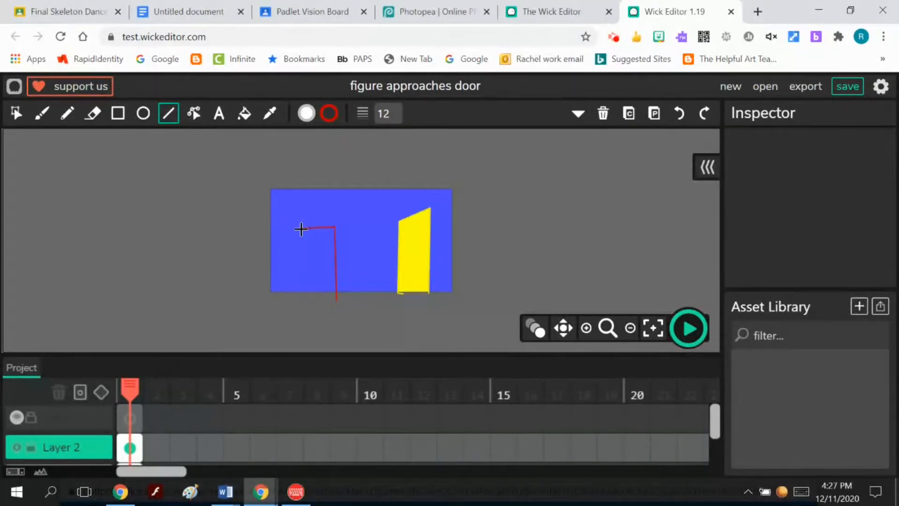
mouse_move(303, 229)
left_mouse_down()
mouse_move(299, 304)
mouse_move(335, 302)
mouse_move(342, 319)
left_mouse_up()
left_click(244, 114)
left_click(323, 262)
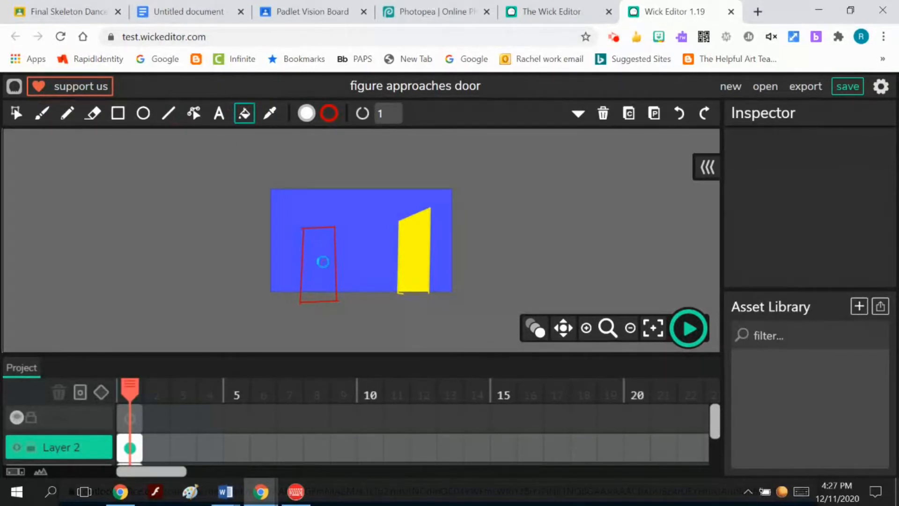
left_click(323, 262)
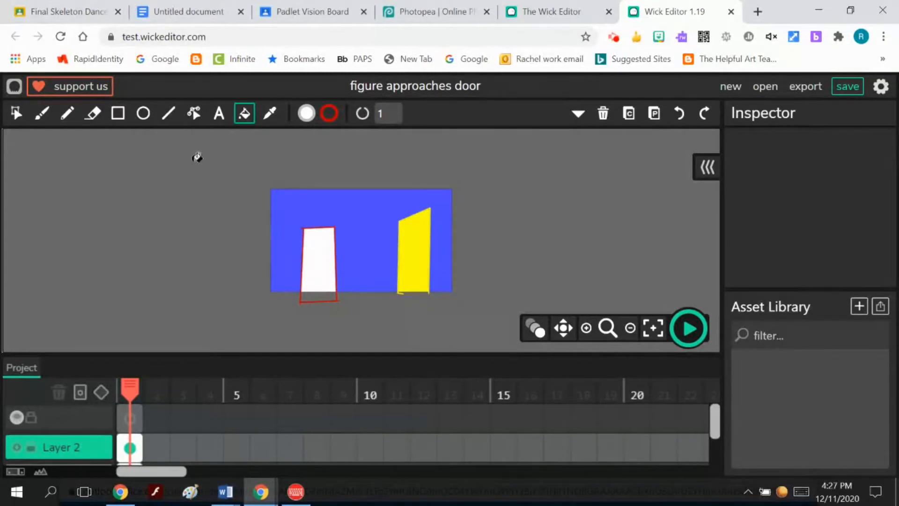
Erase the red outline's parts below the canvas and lock Layer 2
left_click(92, 113)
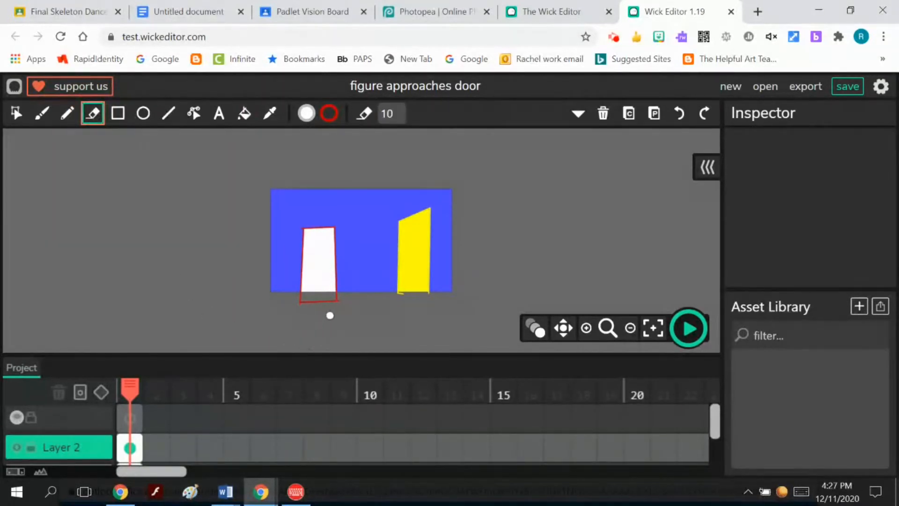
mouse_move(336, 303)
left_mouse_down()
mouse_move(302, 301)
mouse_move(337, 297)
mouse_move(323, 303)
left_mouse_up()
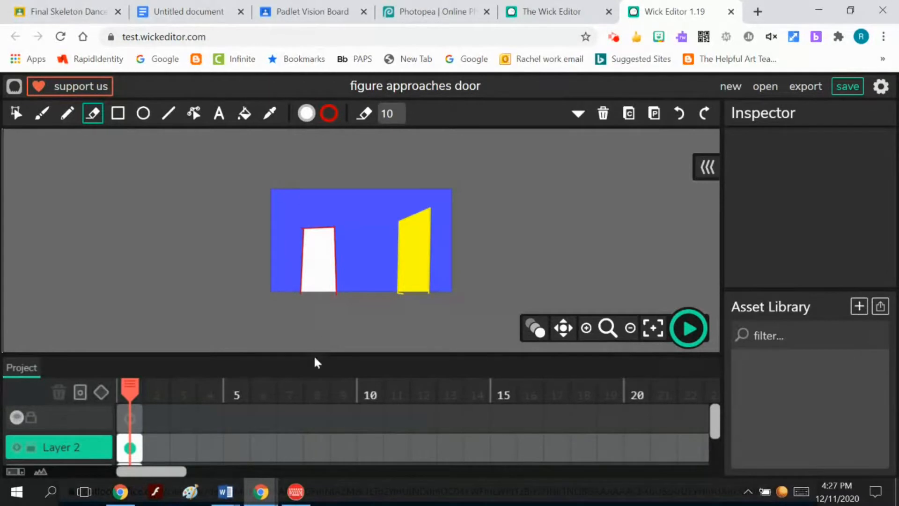
left_click(31, 448)
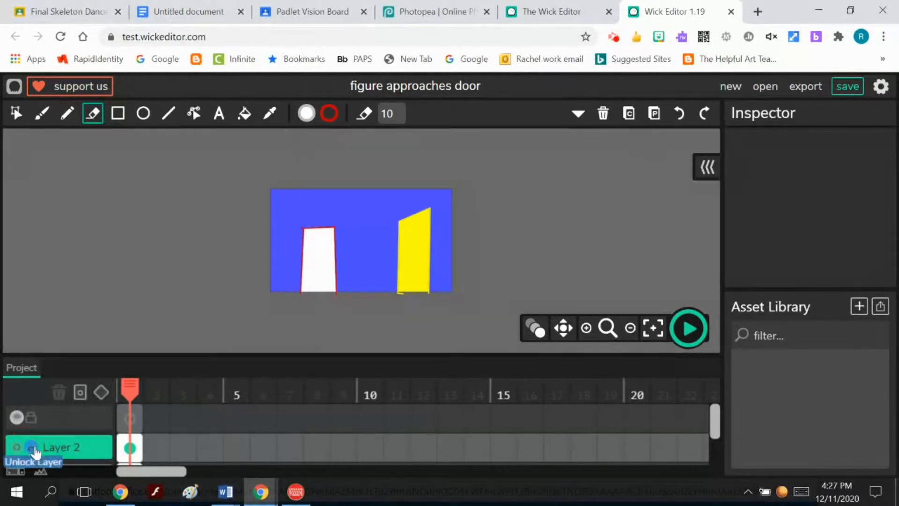
Hide the blue background on Layer 3 and show it again
scroll(103, 451, "down", 1)
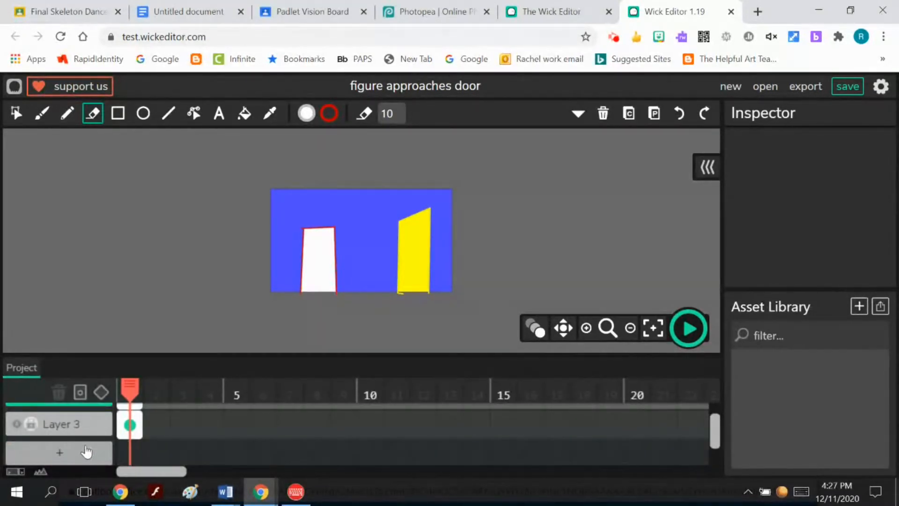
left_click(86, 452)
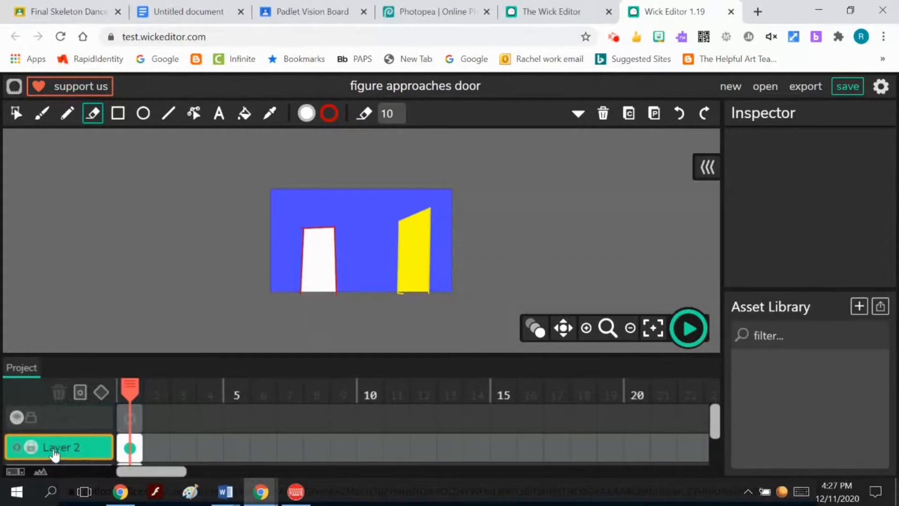
scroll(54, 453, "down", 1)
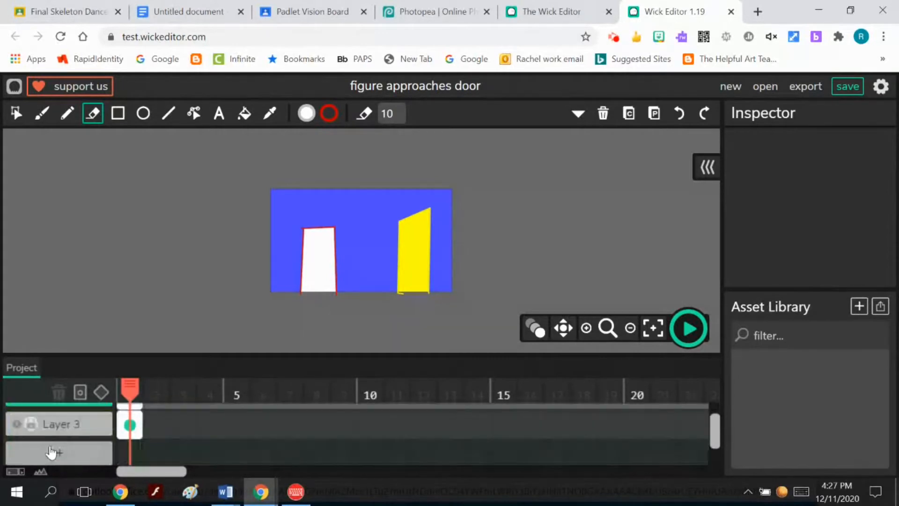
left_click(16, 424)
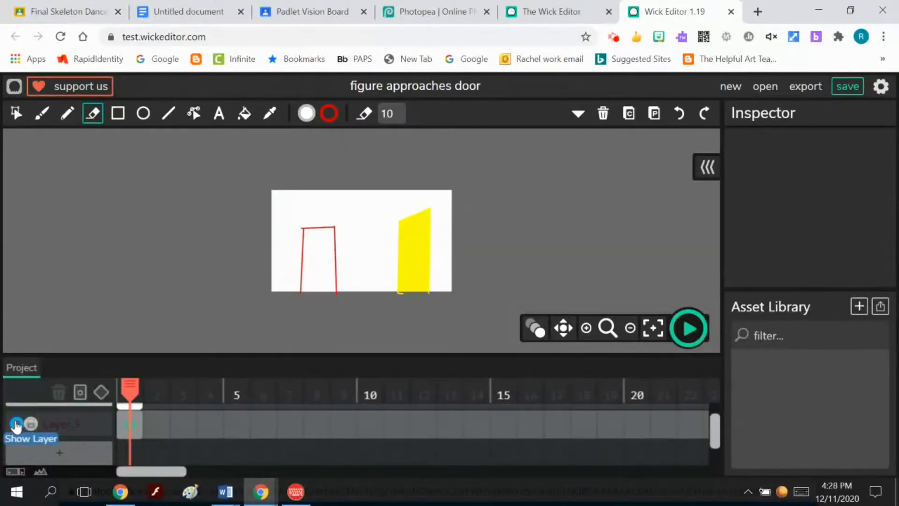
left_click(17, 424)
scroll(59, 442, "up", 1)
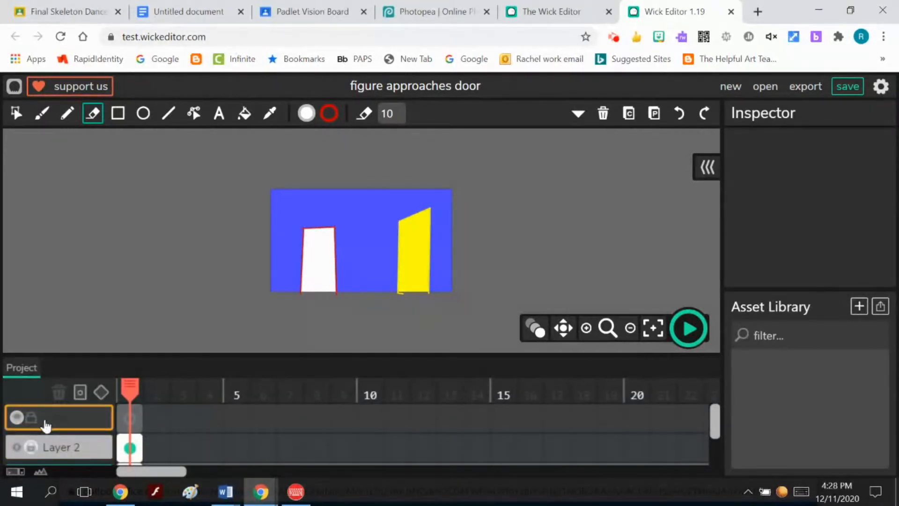
Select the first frame of the unlocked top layer, set the fill and stroke colors to black, and choose the Brush tool
left_click(17, 417)
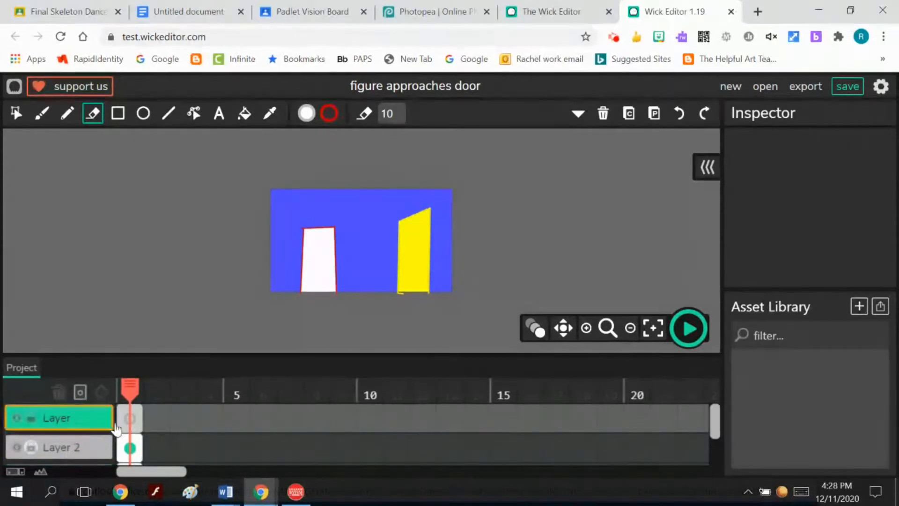
left_click(128, 414)
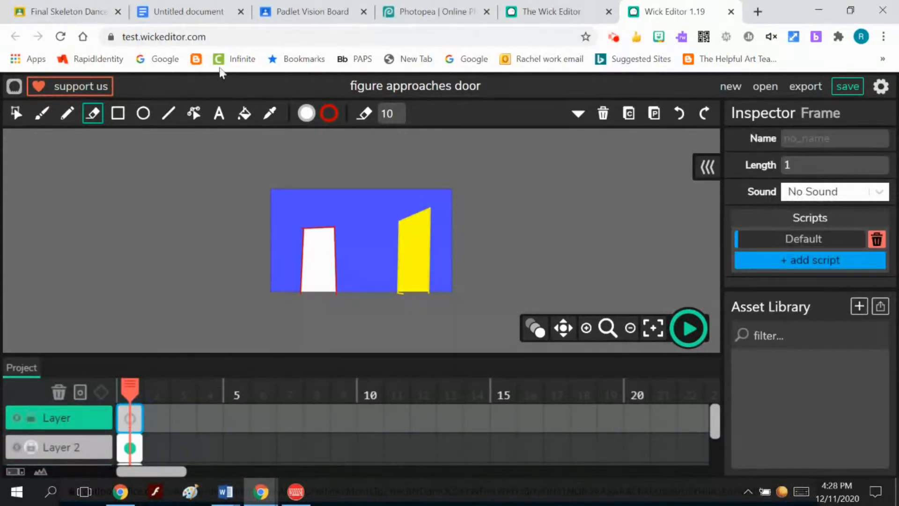
left_click(306, 114)
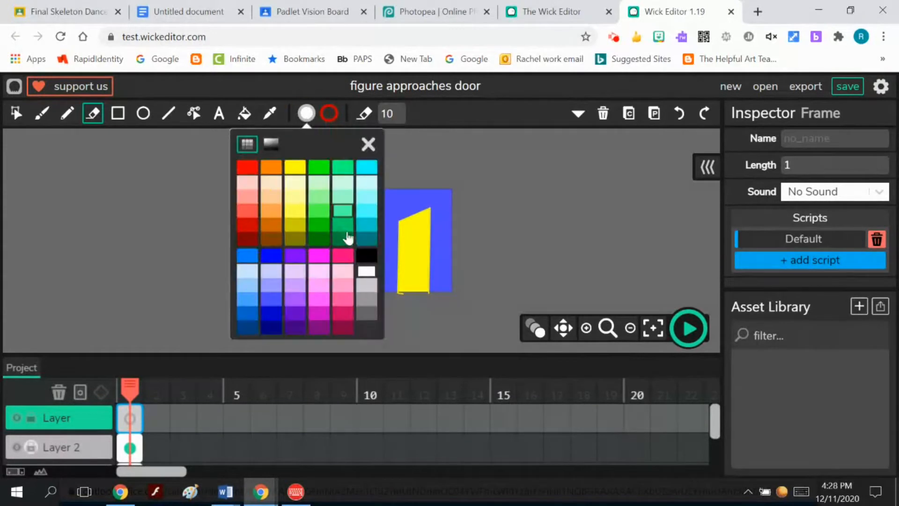
left_click(367, 256)
left_click(330, 114)
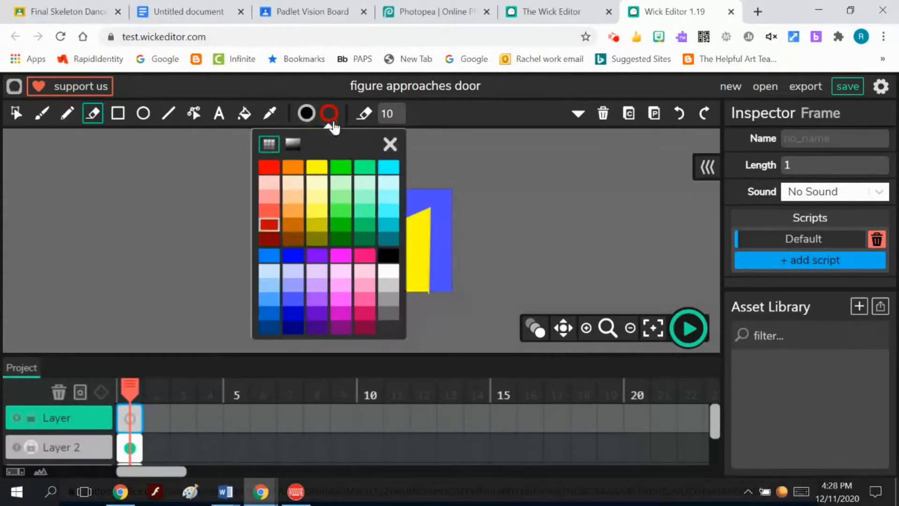
left_click(389, 256)
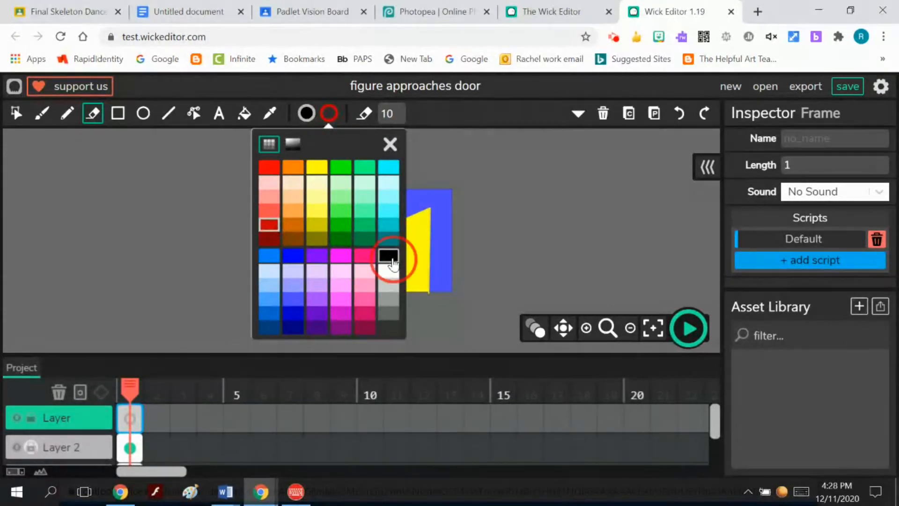
left_click(201, 196)
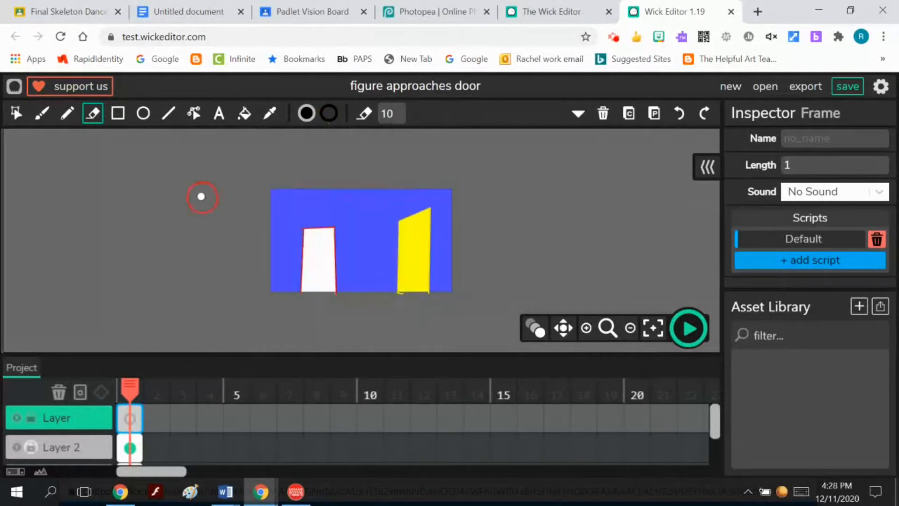
left_click(43, 114)
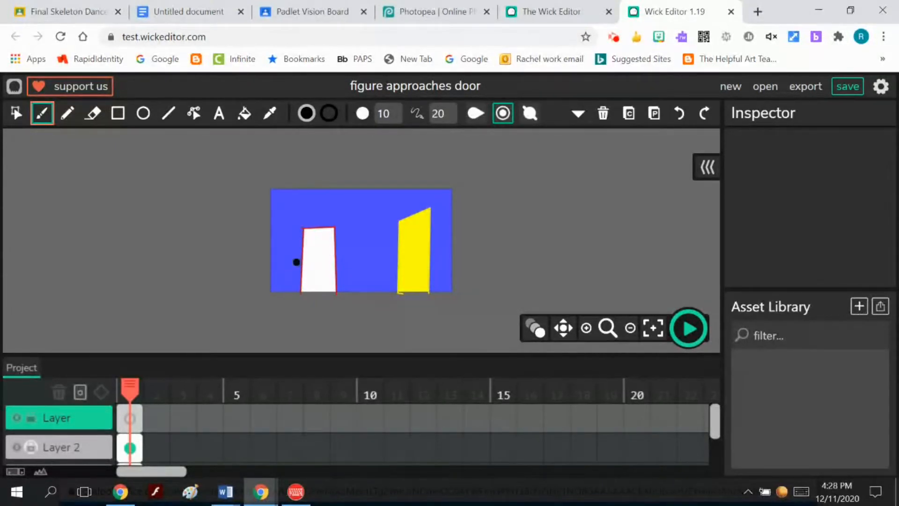
left_click(131, 413)
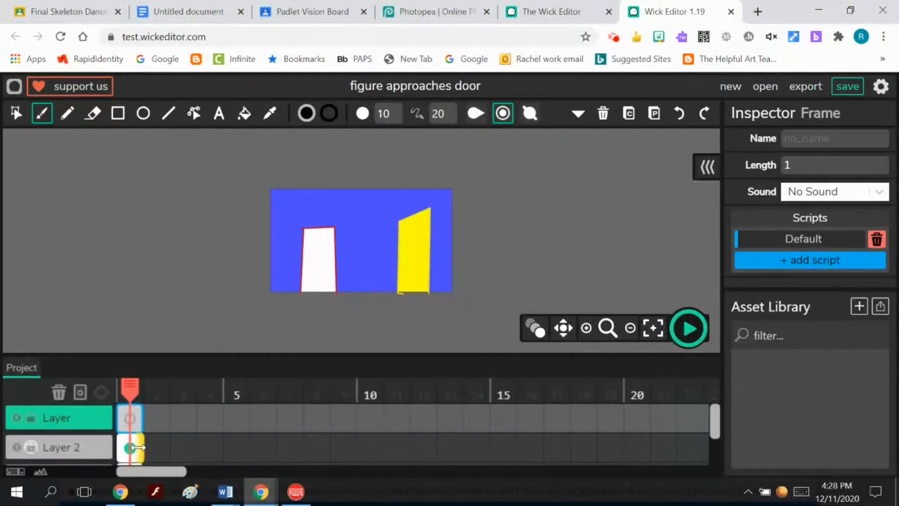
Extend the first frames of Layer 2 and Layer 3 to a length of 16 frames
left_click_drag(138, 448, 548, 450)
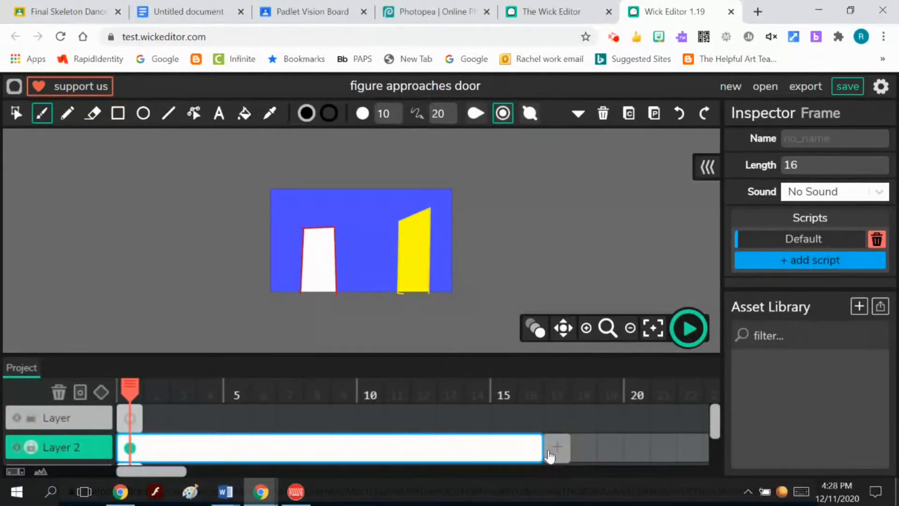
scroll(554, 448, "down", 2)
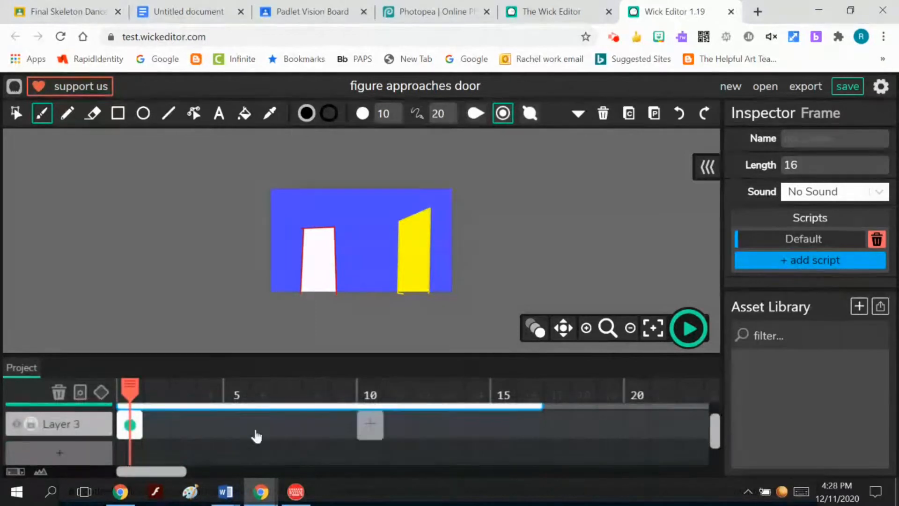
left_click_drag(139, 424, 529, 445)
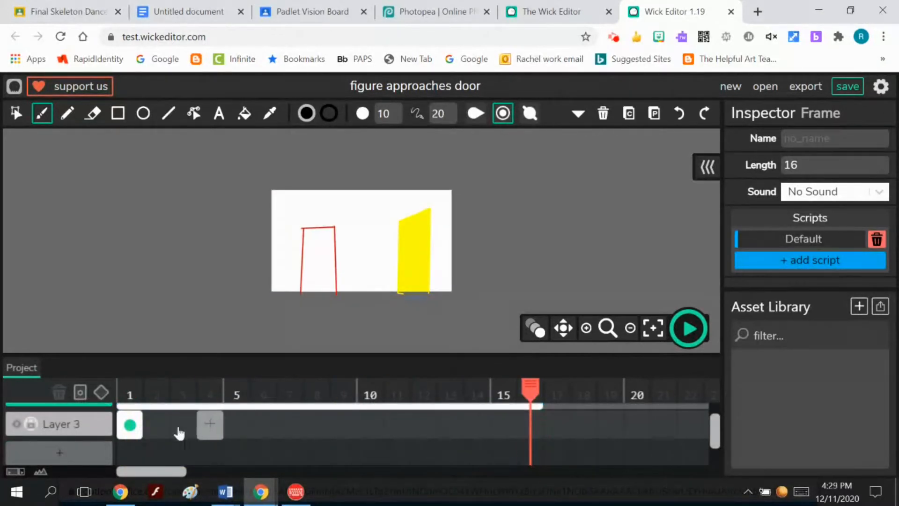
left_click_drag(139, 424, 538, 435)
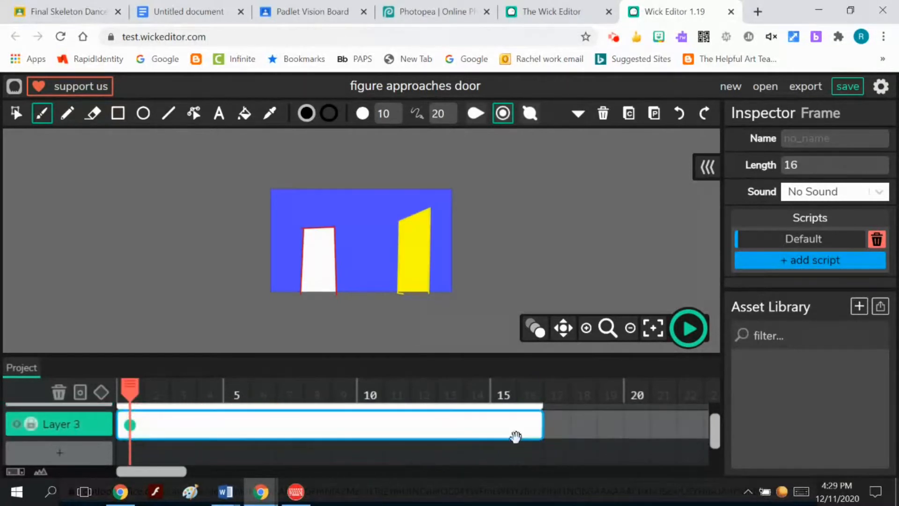
scroll(471, 438, "up", 1)
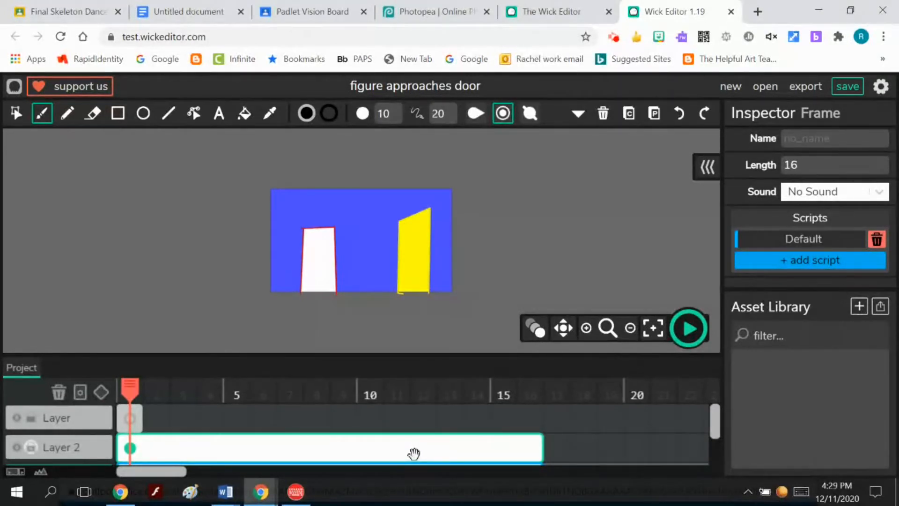
Paint a black walking figure facing the yellow door, overlapping the white door's outer edge, with the Brush on the top layer's first frame
left_click(128, 419)
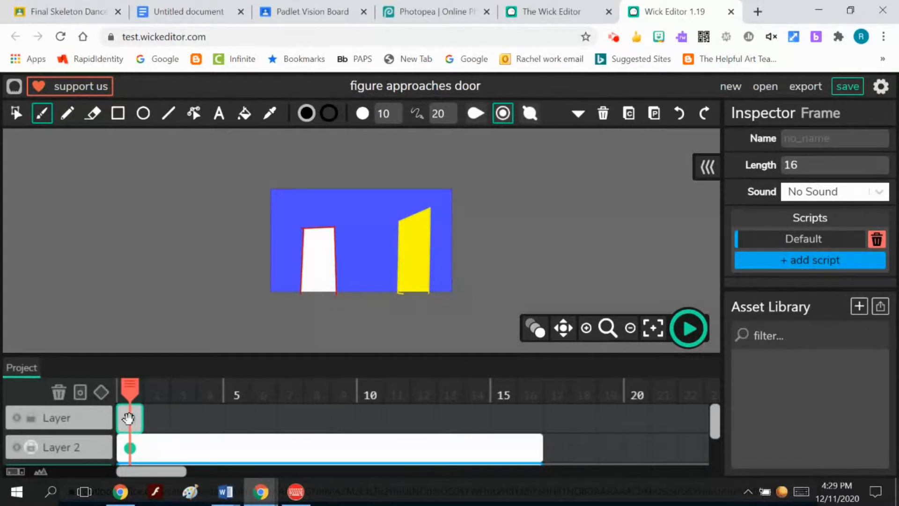
left_click_drag(129, 419, 170, 247)
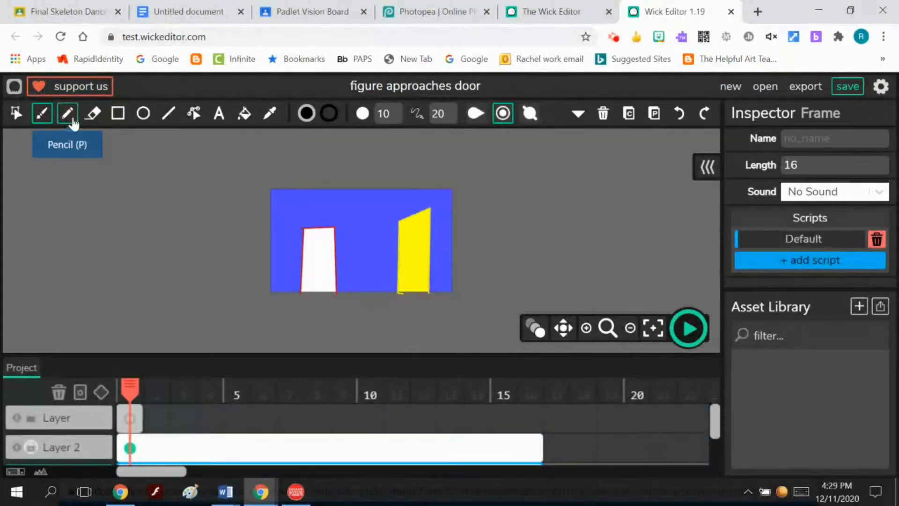
left_click(126, 418)
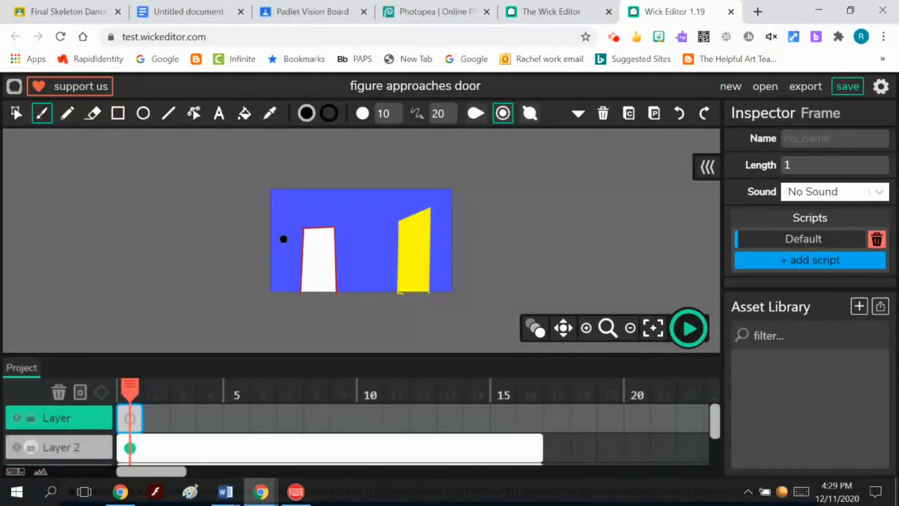
scroll(283, 239, "up", 5)
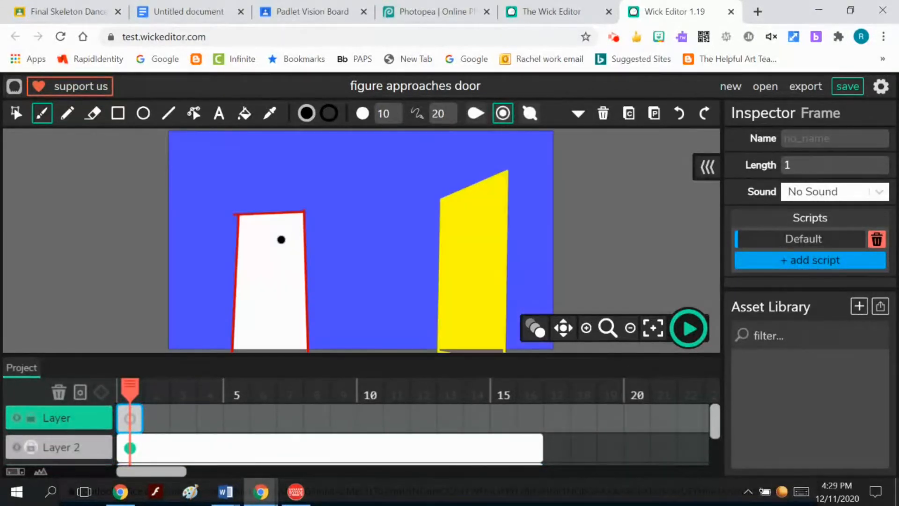
left_click(564, 328)
left_click_drag(360, 281, 367, 253)
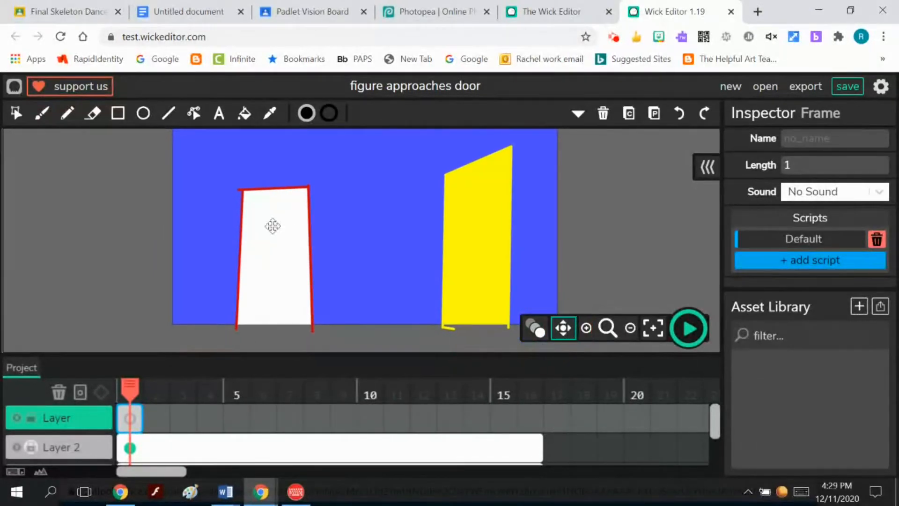
left_click(42, 113)
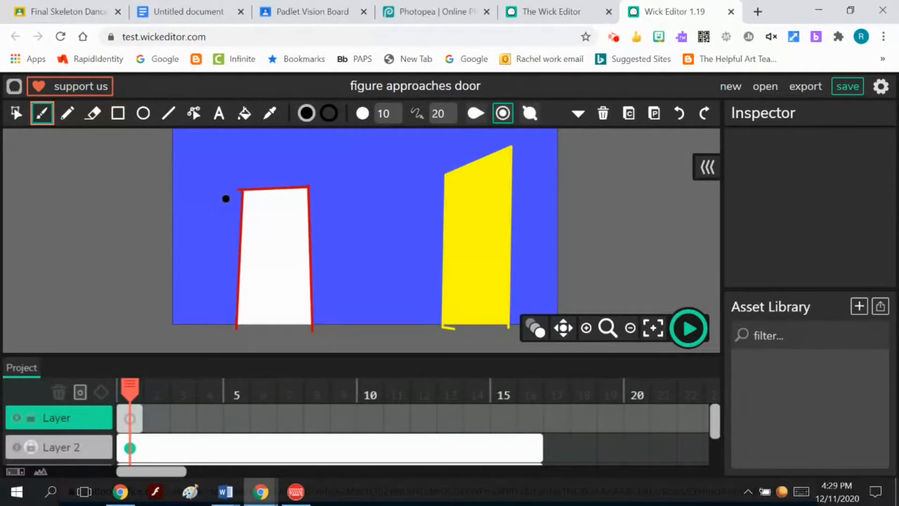
mouse_move(228, 198)
left_mouse_down()
mouse_move(239, 208)
mouse_move(238, 196)
mouse_move(226, 242)
mouse_move(258, 248)
left_mouse_up()
left_click(243, 230)
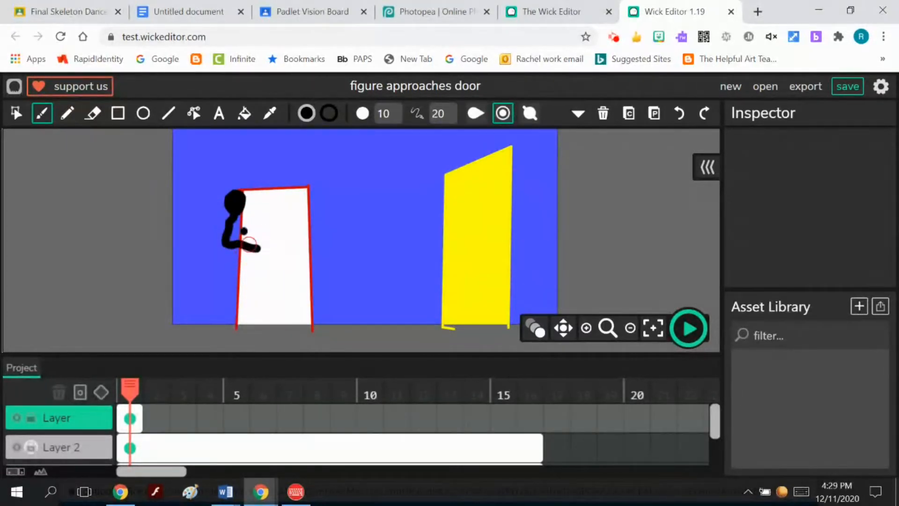
mouse_move(237, 217)
left_mouse_down()
mouse_move(250, 225)
mouse_move(239, 228)
mouse_move(238, 246)
mouse_move(230, 223)
mouse_move(236, 251)
mouse_move(243, 233)
mouse_move(231, 263)
mouse_move(241, 227)
mouse_move(269, 248)
mouse_move(230, 259)
mouse_move(232, 238)
mouse_move(255, 281)
mouse_move(241, 303)
mouse_move(251, 317)
mouse_move(247, 304)
left_mouse_up()
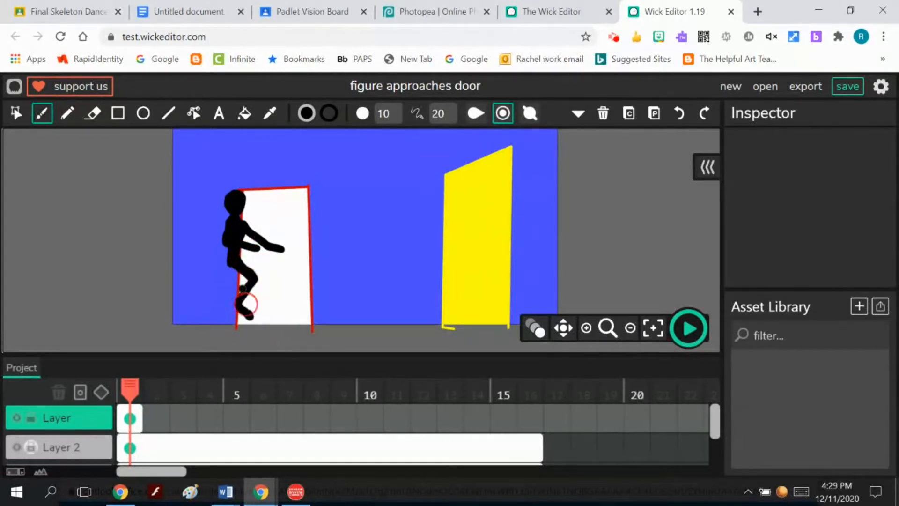
mouse_move(234, 263)
left_mouse_down()
mouse_move(217, 315)
mouse_move(231, 321)
mouse_move(221, 315)
mouse_move(229, 257)
mouse_move(222, 238)
mouse_move(239, 222)
left_mouse_up()
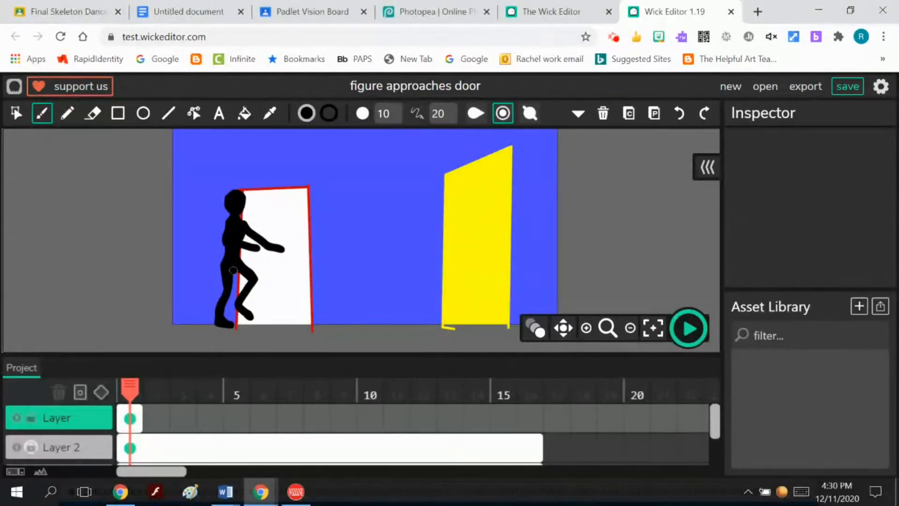
mouse_move(233, 271)
left_mouse_down()
mouse_move(252, 287)
mouse_move(250, 318)
left_mouse_up()
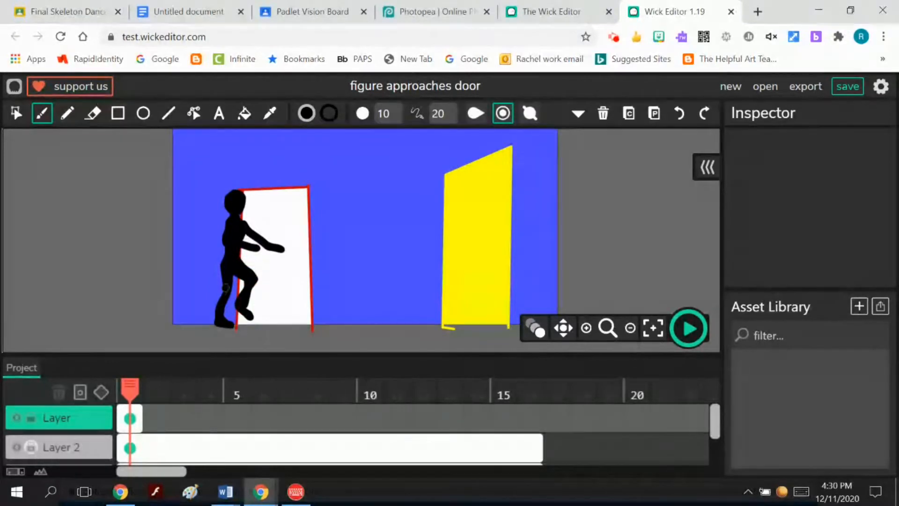
mouse_move(230, 277)
left_mouse_down()
mouse_move(240, 291)
mouse_move(220, 316)
left_mouse_up()
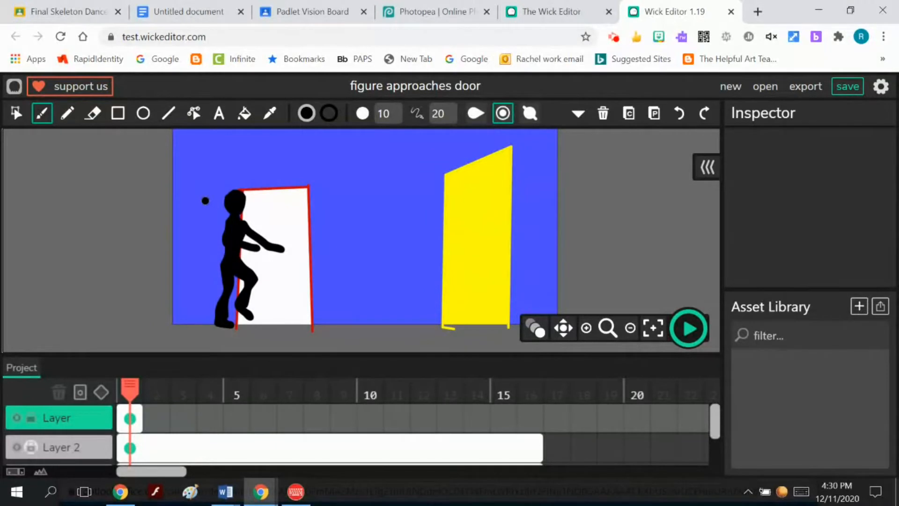
Select all the painted parts of the black figure and unite them into a single path
left_click(17, 113)
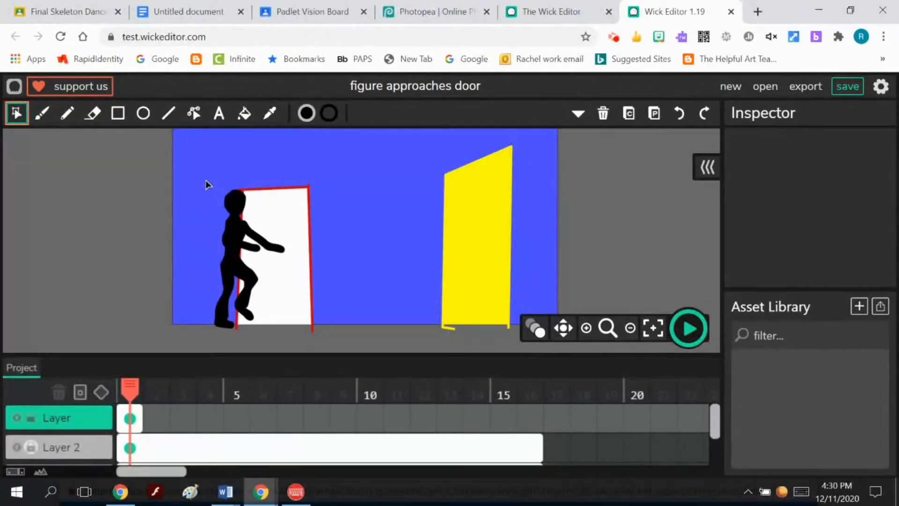
left_click_drag(206, 184, 293, 337)
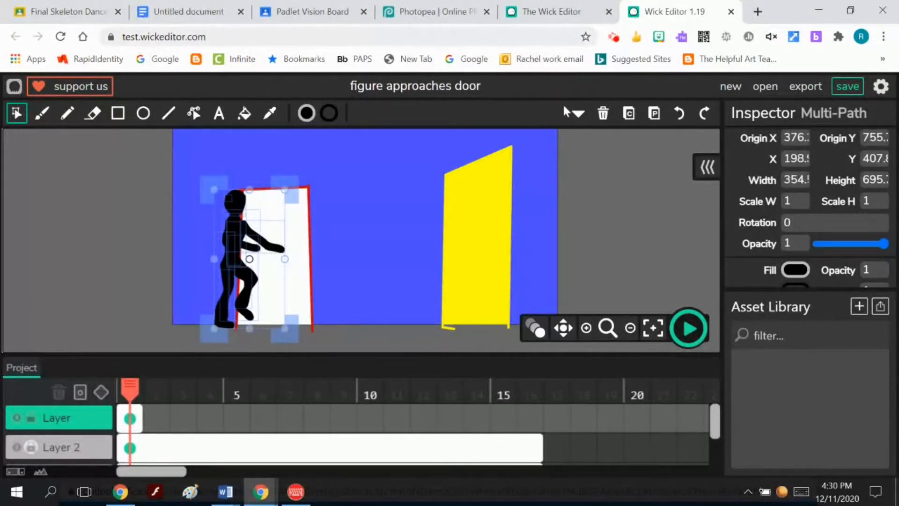
left_click(579, 116)
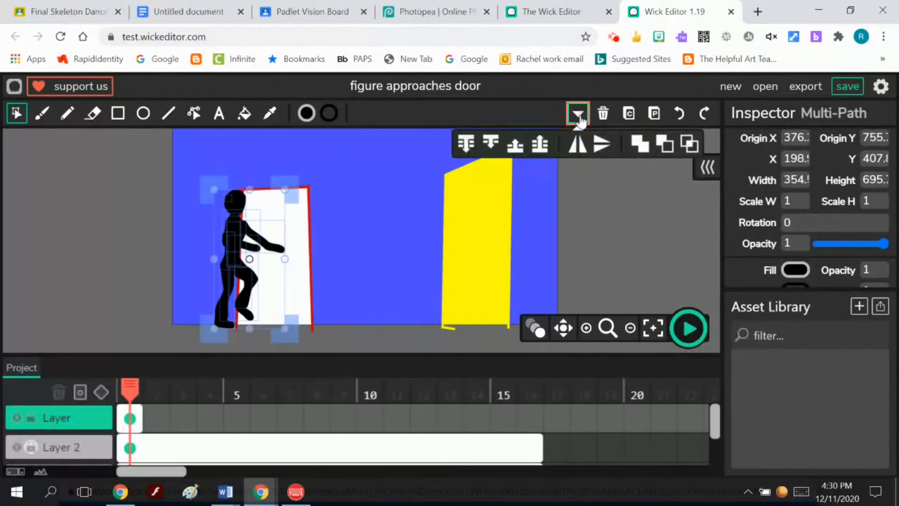
left_click(640, 147)
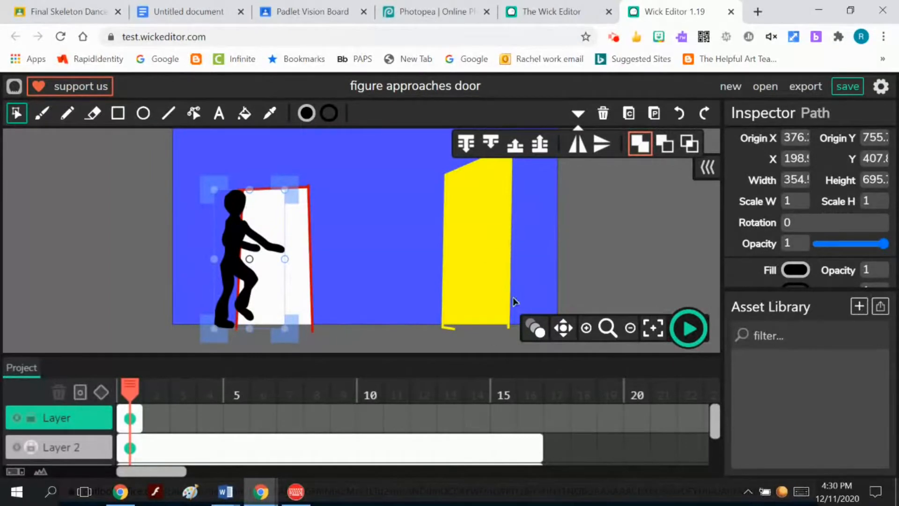
Add a blank frame at frame 15 of the top layer and turn on onion skinning
left_click(509, 420)
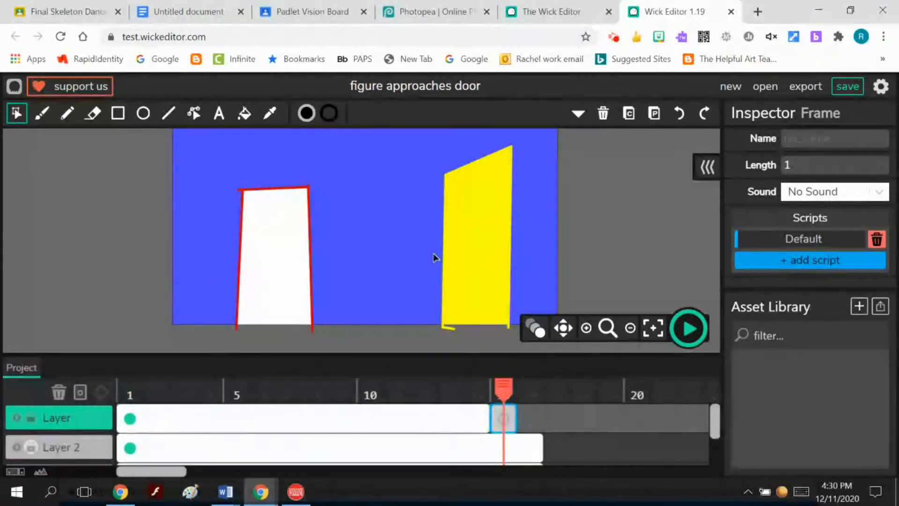
left_click(536, 329)
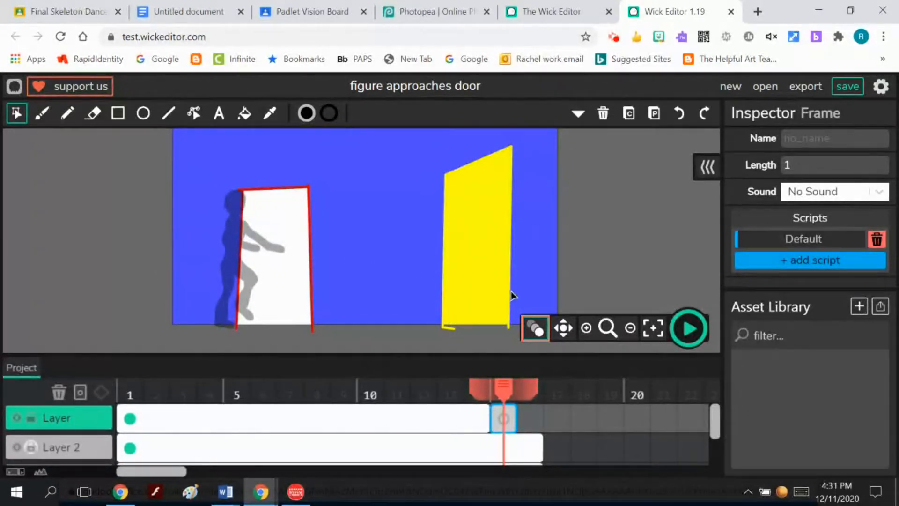
Paint a black running figure with bent arms and spread legs over the yellow door's outer edge on frame 15, using the Brush
left_click(42, 113)
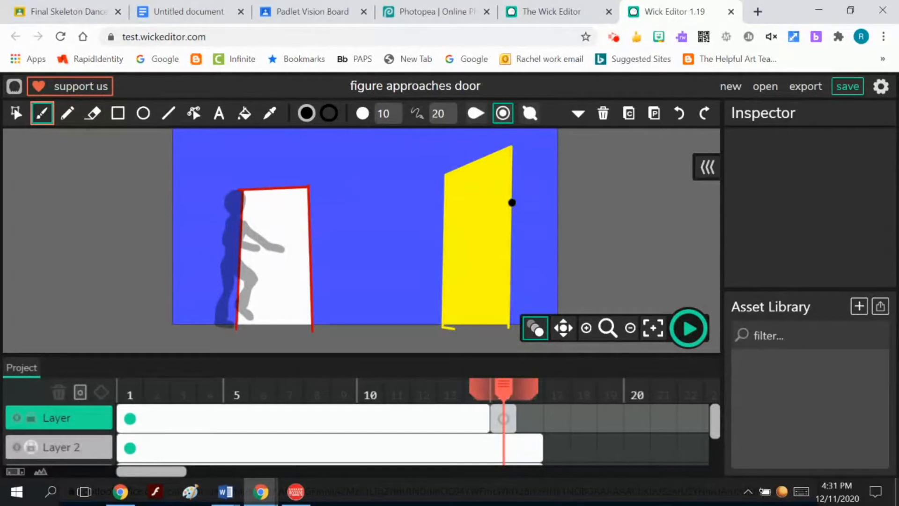
left_click_drag(512, 202, 505, 220)
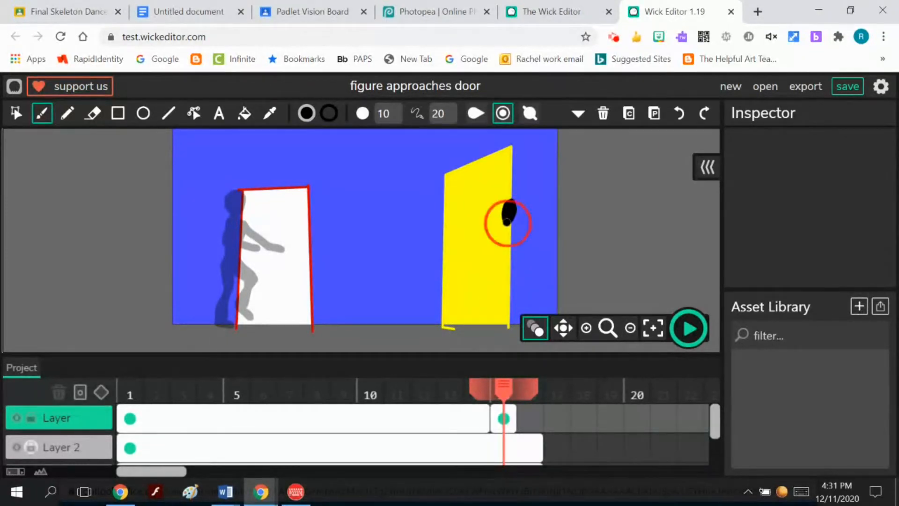
left_click_drag(508, 224, 499, 255)
mouse_move(504, 221)
left_mouse_down()
mouse_move(504, 235)
mouse_move(487, 244)
mouse_move(496, 257)
mouse_move(513, 256)
left_mouse_up()
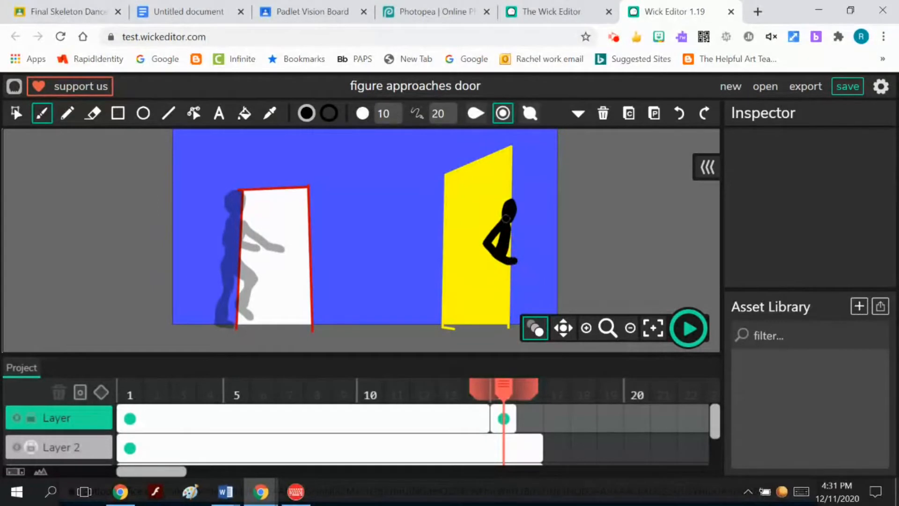
mouse_move(504, 223)
left_mouse_down()
mouse_move(512, 234)
mouse_move(500, 253)
left_mouse_up()
mouse_move(505, 219)
left_mouse_down()
mouse_move(483, 232)
mouse_move(484, 244)
mouse_move(510, 262)
left_mouse_up()
mouse_move(509, 231)
left_mouse_down()
mouse_move(538, 261)
mouse_move(515, 246)
mouse_move(518, 236)
left_mouse_up()
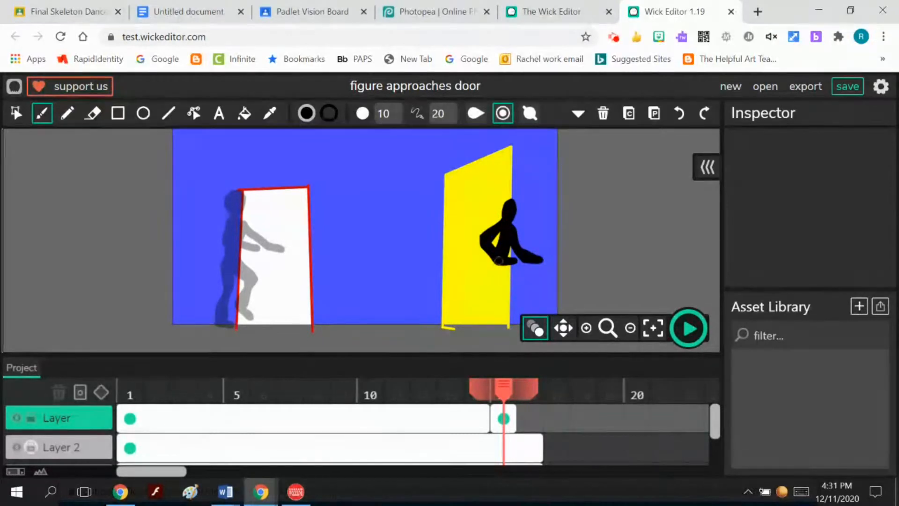
mouse_move(491, 255)
left_mouse_down()
mouse_move(485, 290)
mouse_move(465, 285)
mouse_move(460, 298)
mouse_move(490, 288)
mouse_move(501, 263)
mouse_move(482, 289)
mouse_move(505, 268)
mouse_move(510, 286)
mouse_move(508, 268)
mouse_move(512, 292)
left_mouse_up()
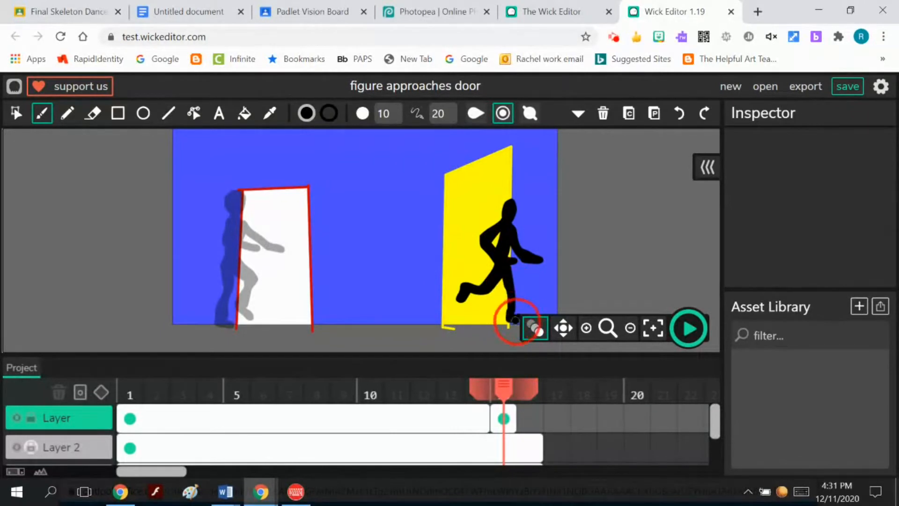
Thicken the running figure's front and back legs on frame 15 with black Brush strokes
mouse_move(515, 310)
left_mouse_down()
mouse_move(519, 283)
mouse_move(508, 260)
mouse_move(501, 272)
left_mouse_up()
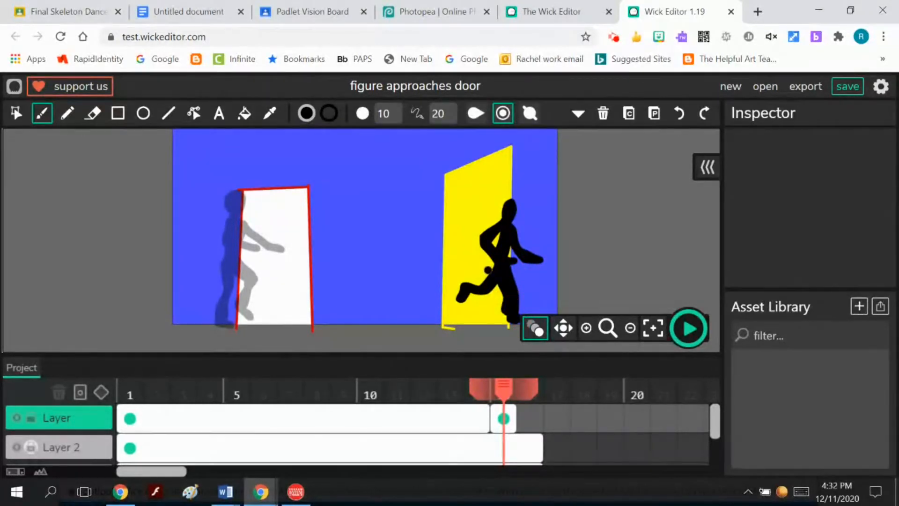
scroll(469, 280, "down", 6)
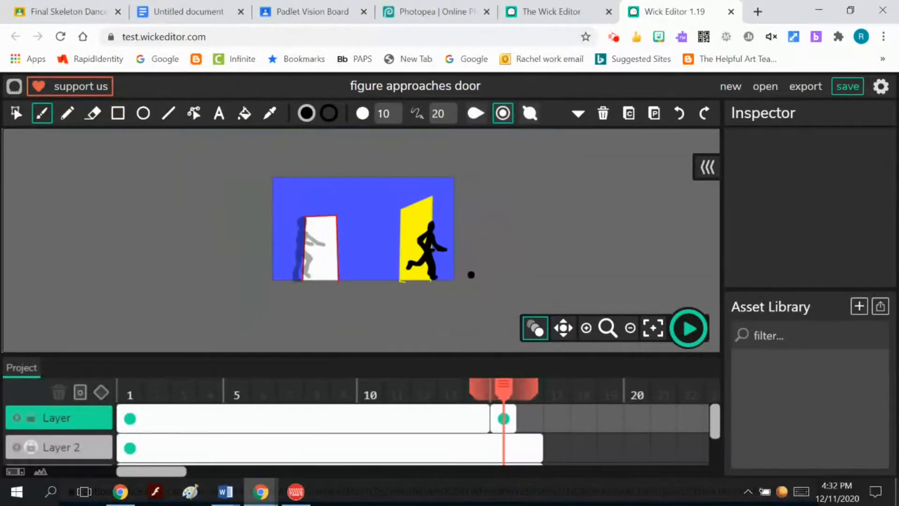
scroll(468, 270, "up", 6)
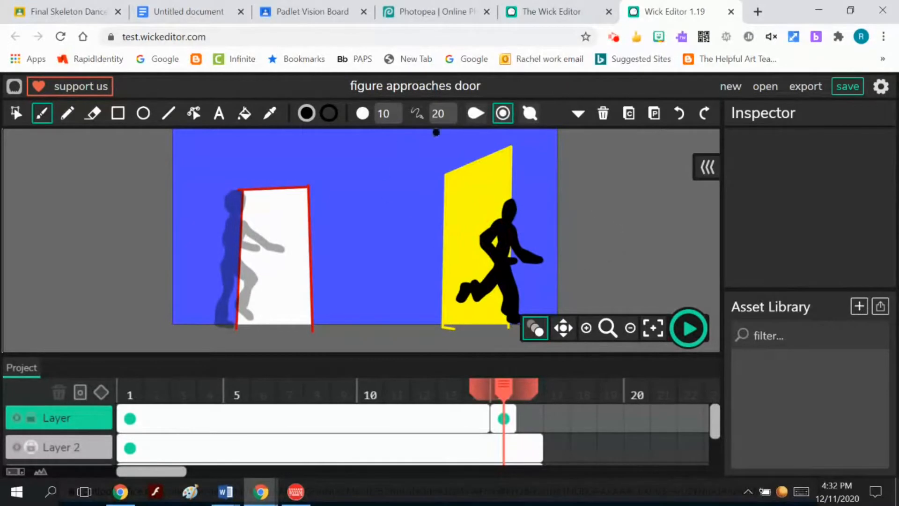
Erase the underside of the running figure's outstretched forearm on frame 15 and repaint the arm's contour in black
left_click(110, 125)
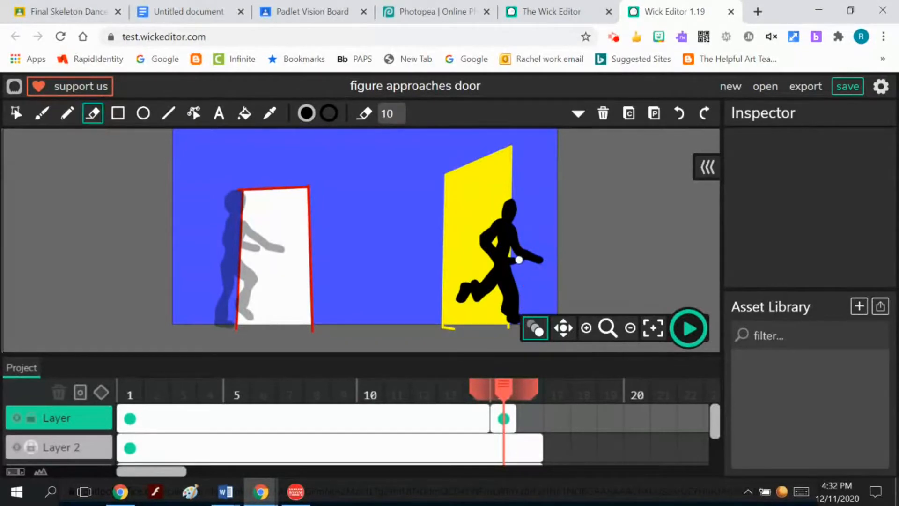
left_click_drag(521, 260, 542, 268)
left_click(41, 114)
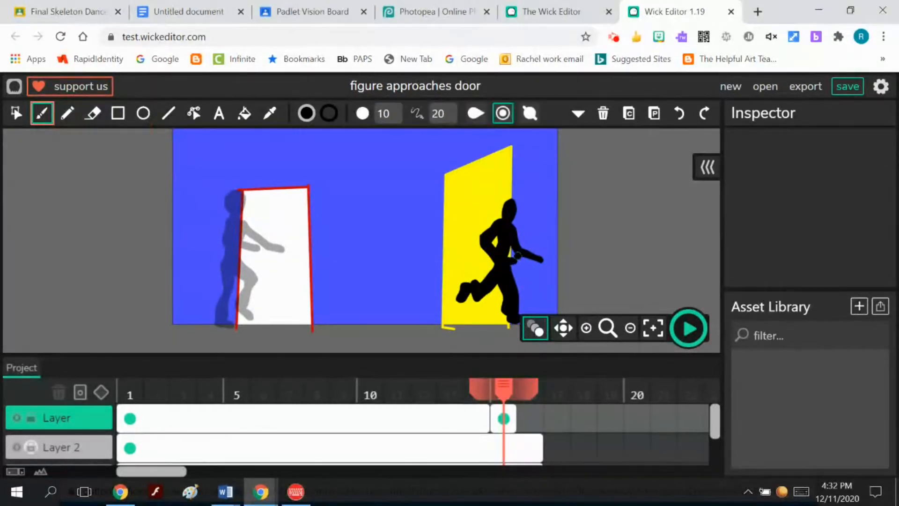
mouse_move(522, 253)
left_mouse_down()
mouse_move(540, 259)
mouse_move(524, 258)
left_mouse_up()
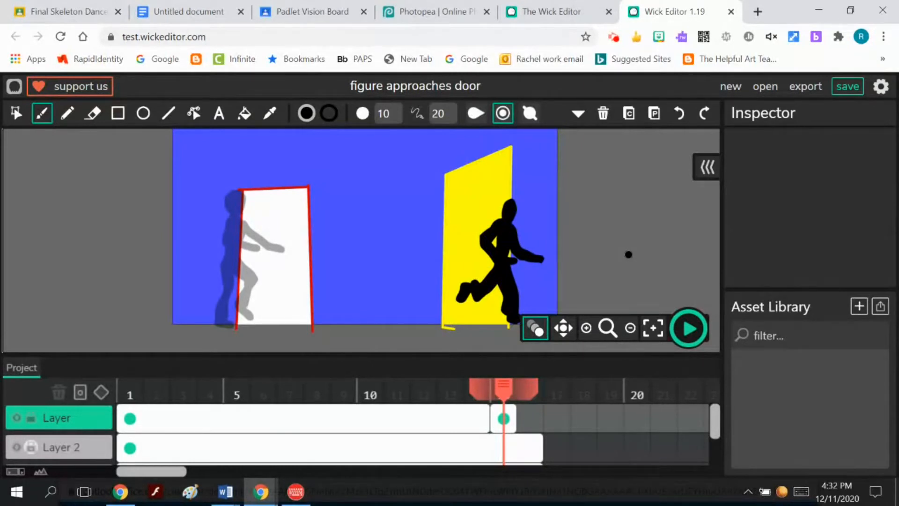
Shorten the top layer's first frame to 13 and paint a black head on blank frame 14, just behind the onion-skinned running figure's head
left_click(488, 450)
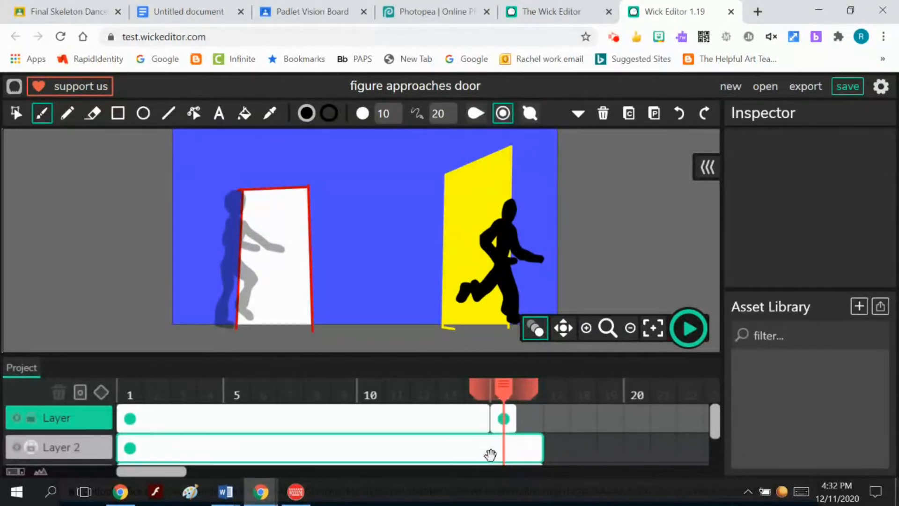
left_click(480, 416)
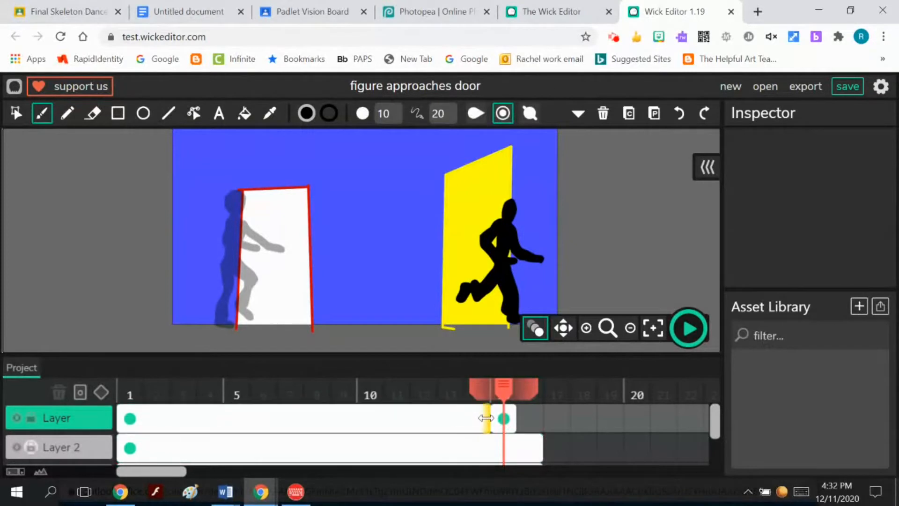
left_click(486, 418)
left_click(468, 416)
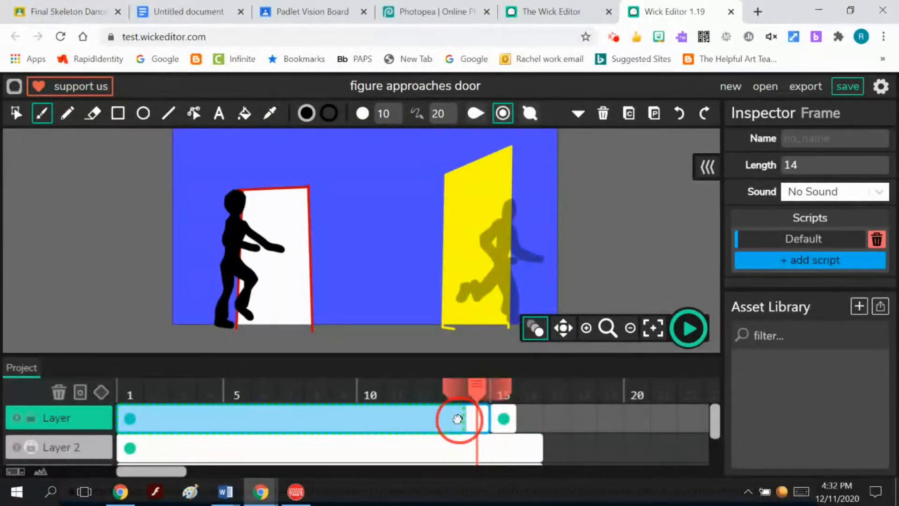
left_click_drag(458, 418, 460, 419)
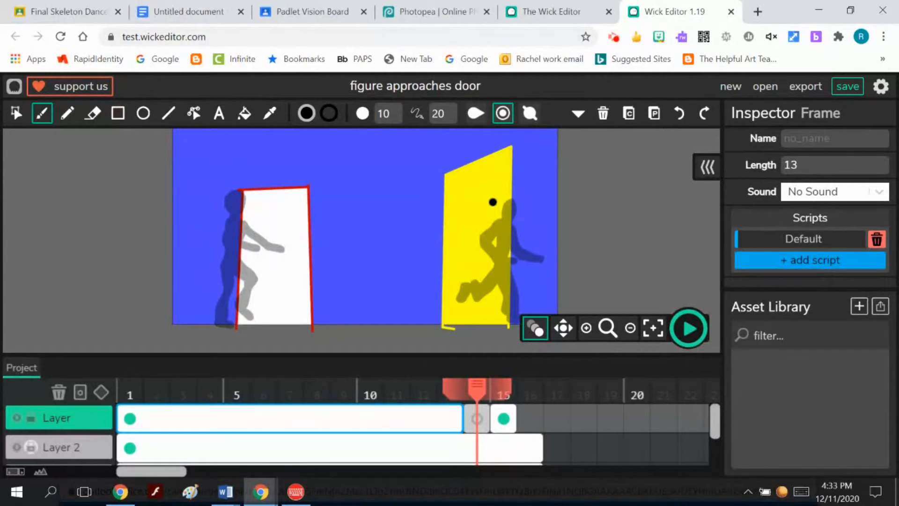
left_click_drag(493, 203, 492, 208)
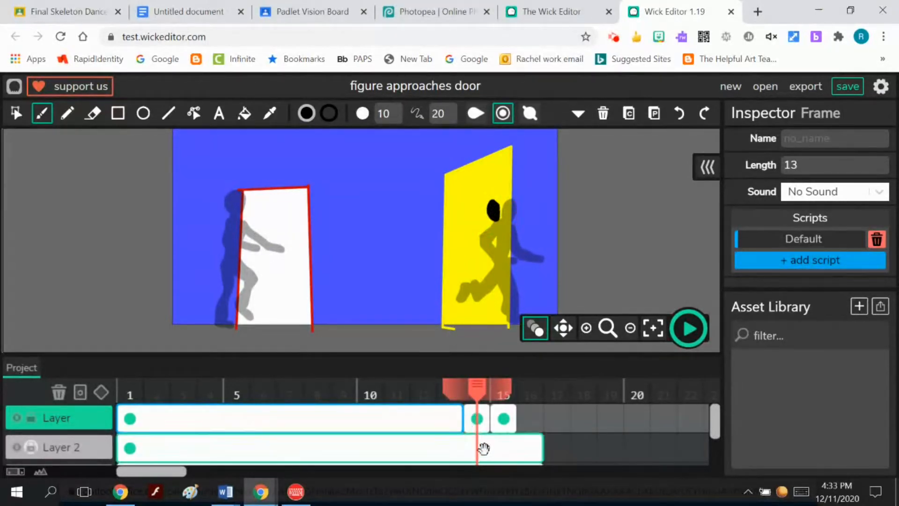
Select all the painted parts of the running figure on frame 15 and unite them into a single path
left_click(501, 428)
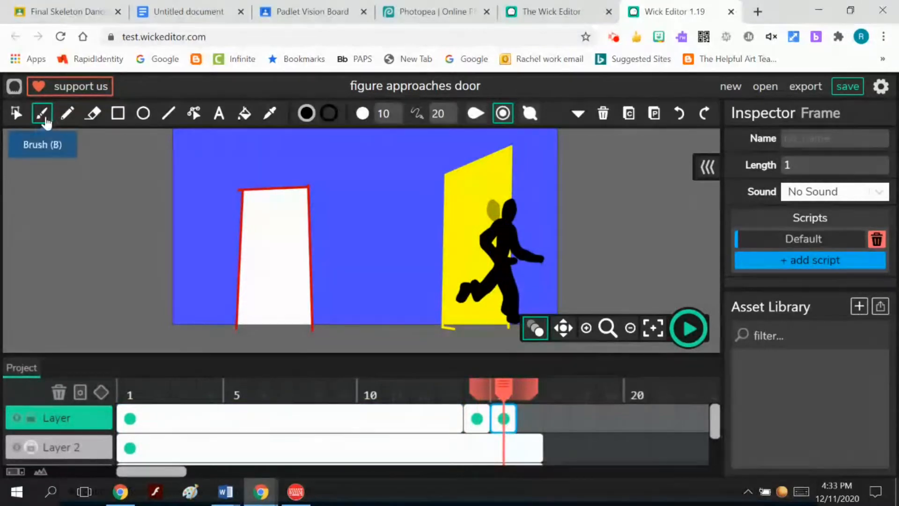
left_click(23, 117)
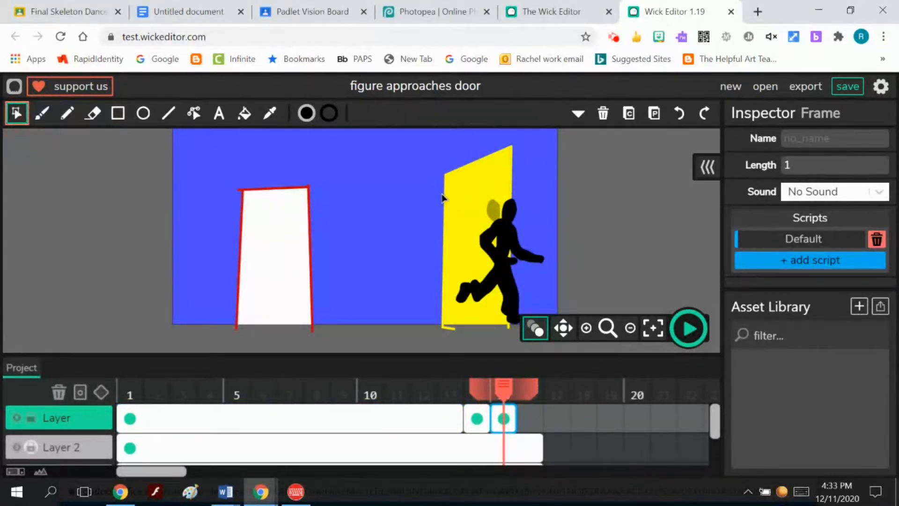
left_click_drag(466, 192, 537, 345)
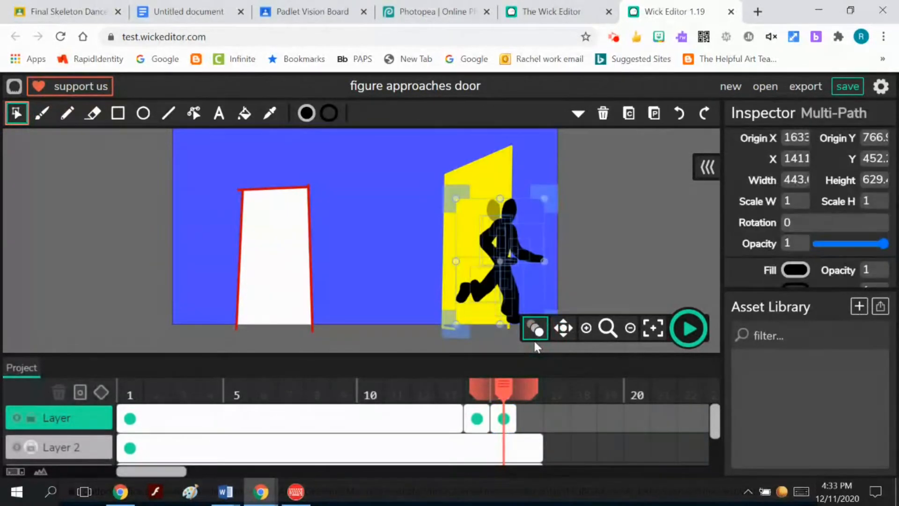
left_click(578, 114)
left_click(641, 146)
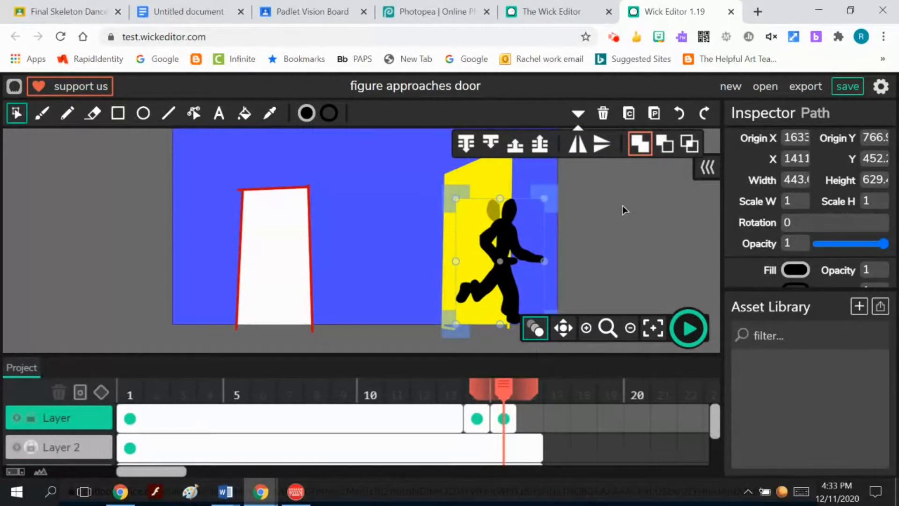
Fill out the head on frame 14 and paint two black striding legs beneath it over the yellow door, using the Brush
left_click(477, 418)
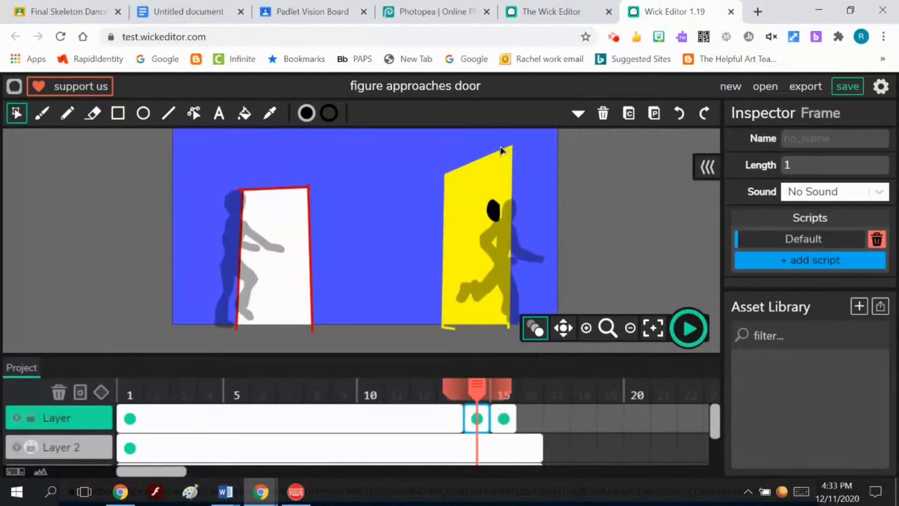
left_click(41, 113)
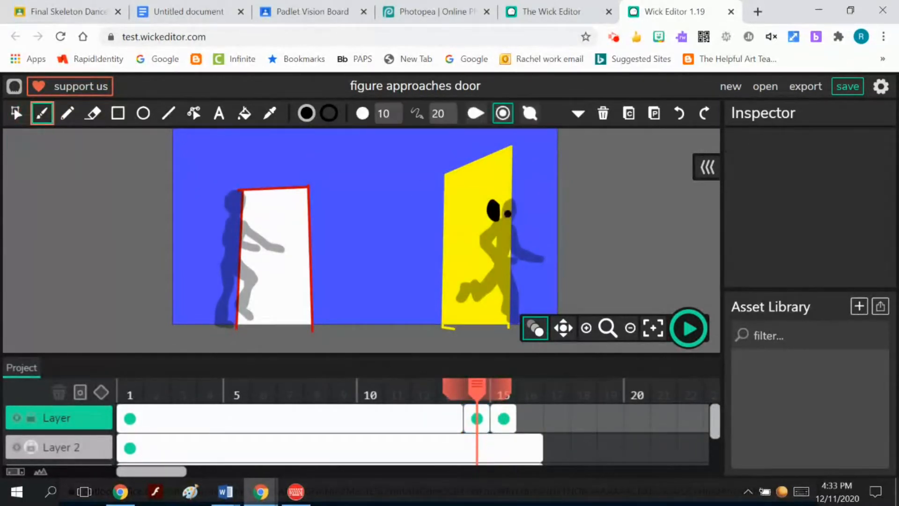
left_click_drag(493, 204, 493, 220)
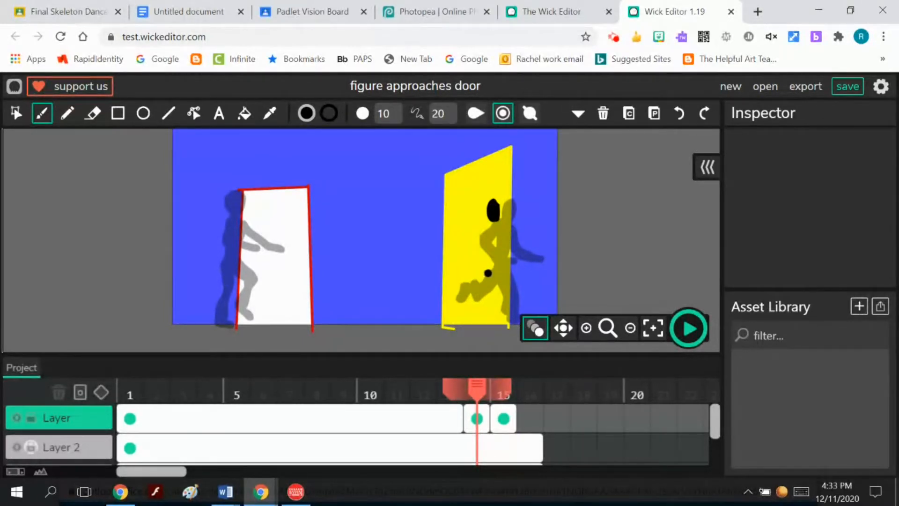
mouse_move(489, 272)
left_mouse_down()
mouse_move(469, 320)
mouse_move(483, 313)
mouse_move(492, 272)
left_mouse_up()
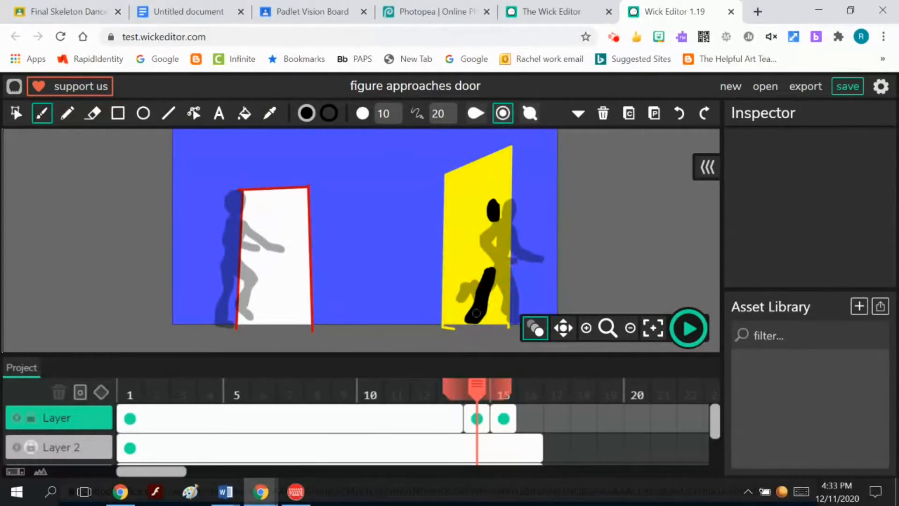
mouse_move(472, 321)
left_mouse_down()
mouse_move(484, 321)
mouse_move(476, 318)
left_mouse_up()
mouse_move(492, 268)
left_mouse_down()
mouse_move(505, 308)
mouse_move(516, 310)
mouse_move(508, 299)
left_mouse_up()
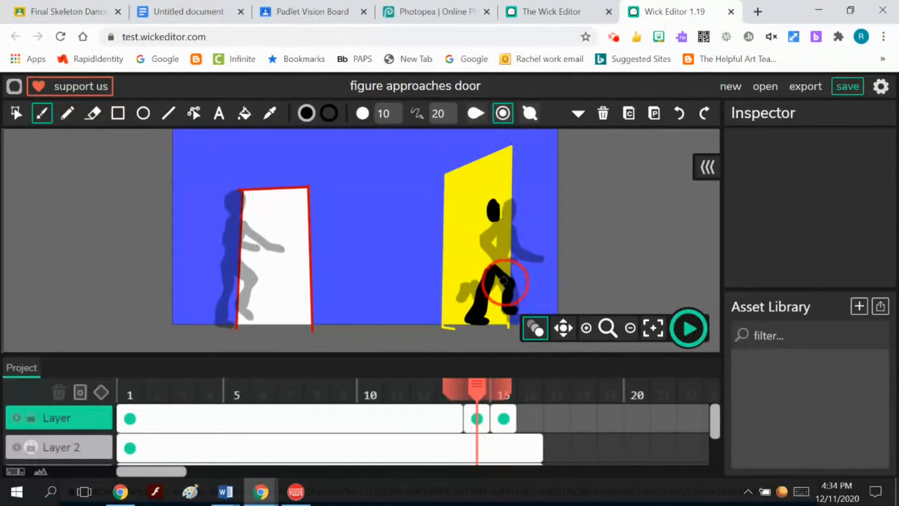
Paint the frame 14 figure's neck, torso and forward-reaching arm in black, and thicken its front leg
left_click(491, 224)
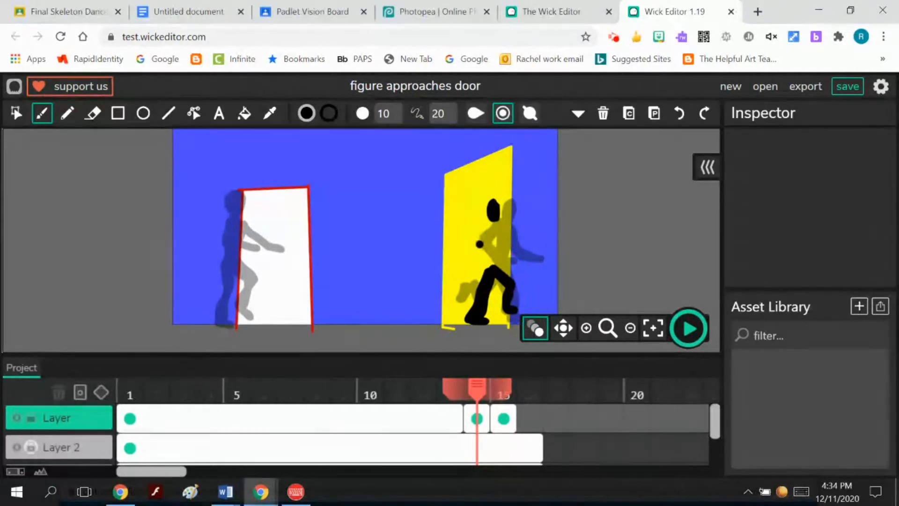
mouse_move(491, 222)
left_mouse_down()
mouse_move(488, 265)
mouse_move(495, 228)
mouse_move(488, 257)
mouse_move(496, 239)
left_mouse_up()
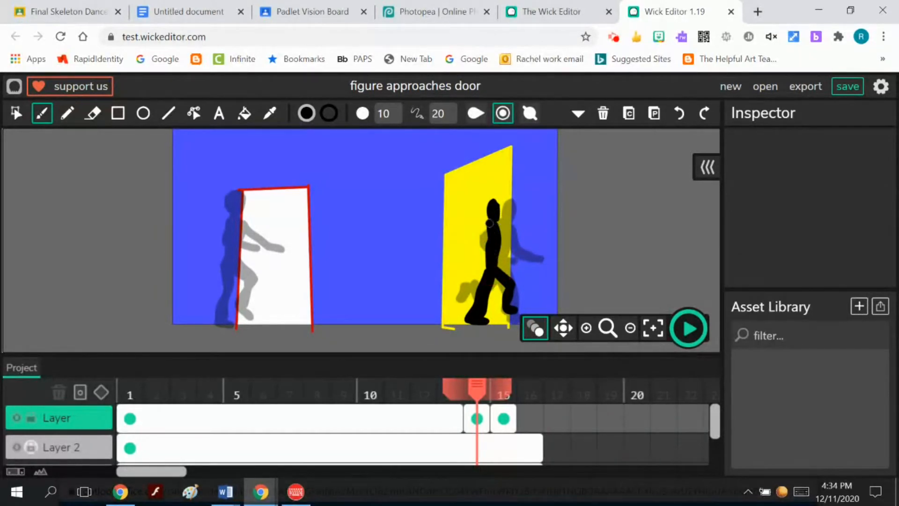
mouse_move(490, 223)
left_mouse_down()
mouse_move(482, 237)
mouse_move(487, 267)
mouse_move(491, 241)
mouse_move(520, 264)
mouse_move(502, 240)
left_mouse_up()
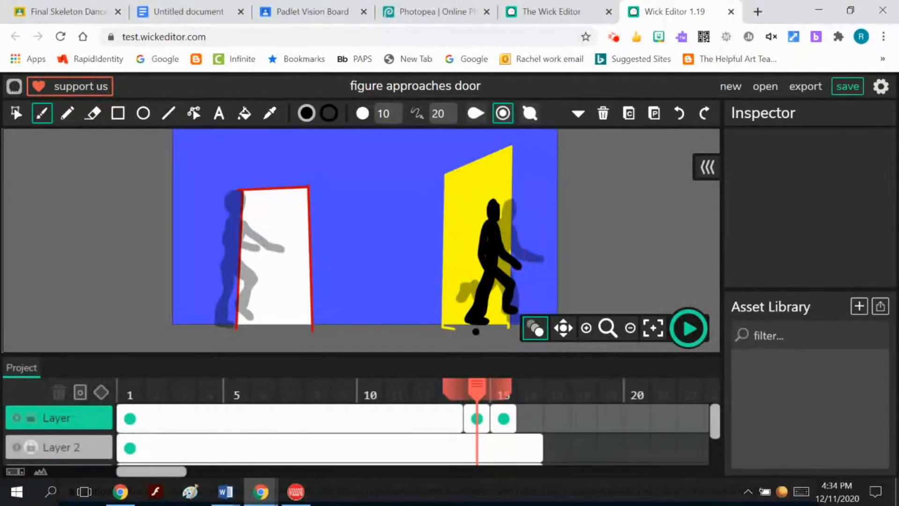
mouse_move(497, 273)
left_mouse_down()
mouse_move(509, 300)
mouse_move(494, 319)
mouse_move(513, 309)
left_mouse_up()
Select all the painted parts of the walking figure on frame 14 and unite them into a single path
left_click(455, 421)
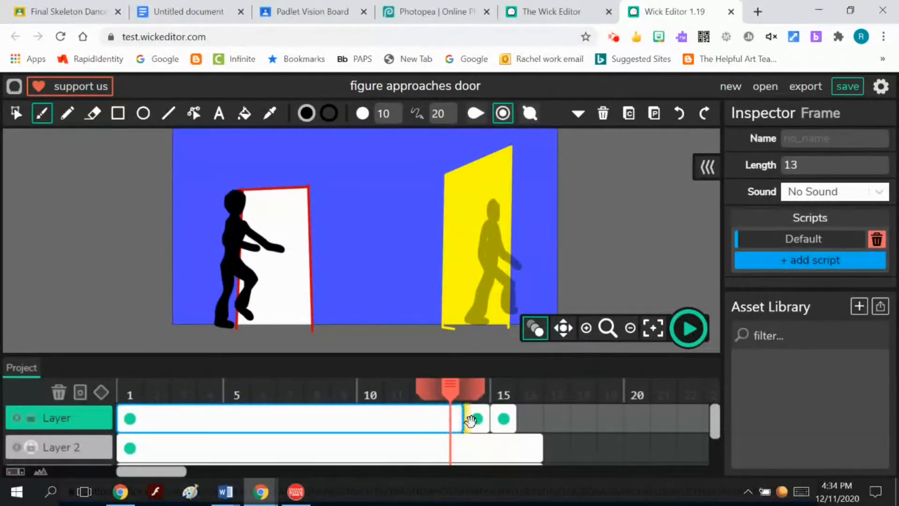
left_click(476, 418)
left_click(16, 112)
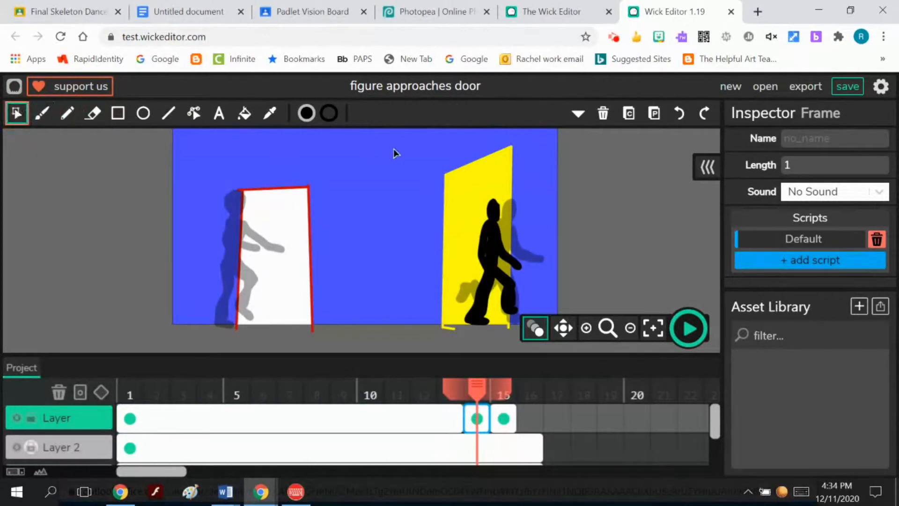
left_click(457, 185)
left_click_drag(534, 335, 536, 340)
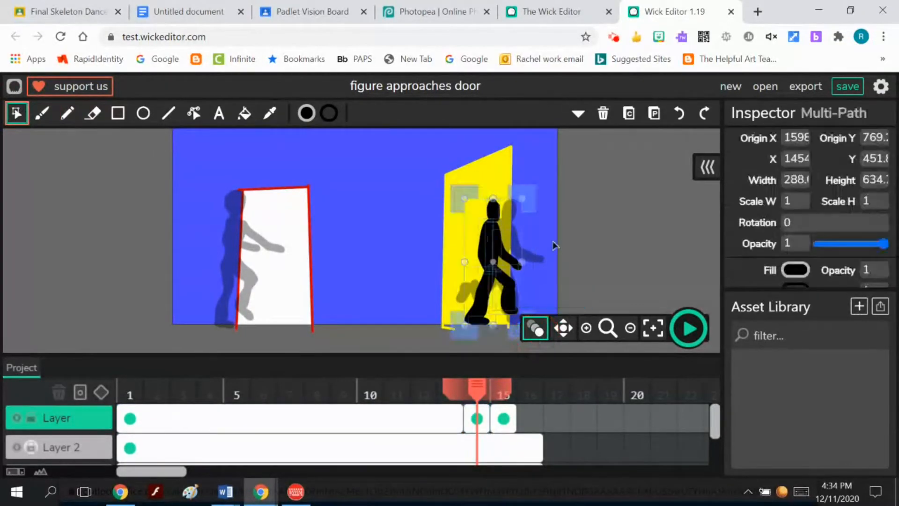
left_click(579, 118)
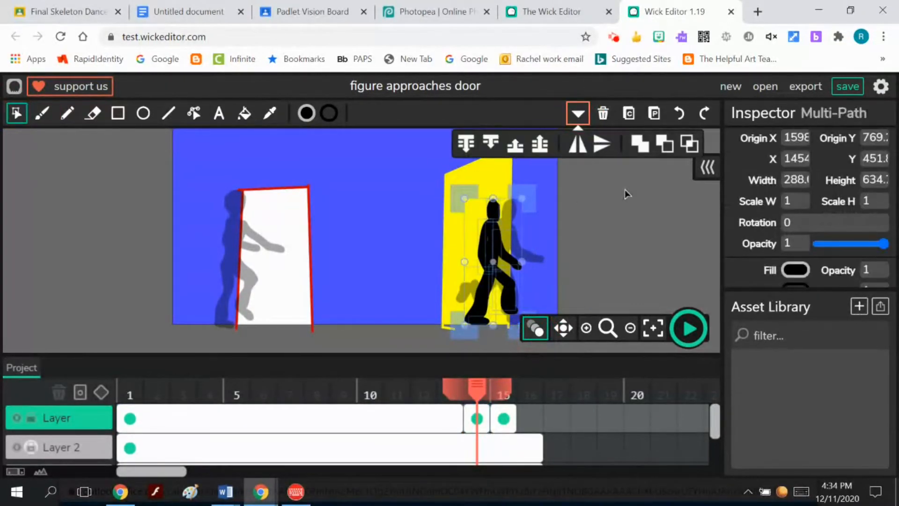
left_click(640, 143)
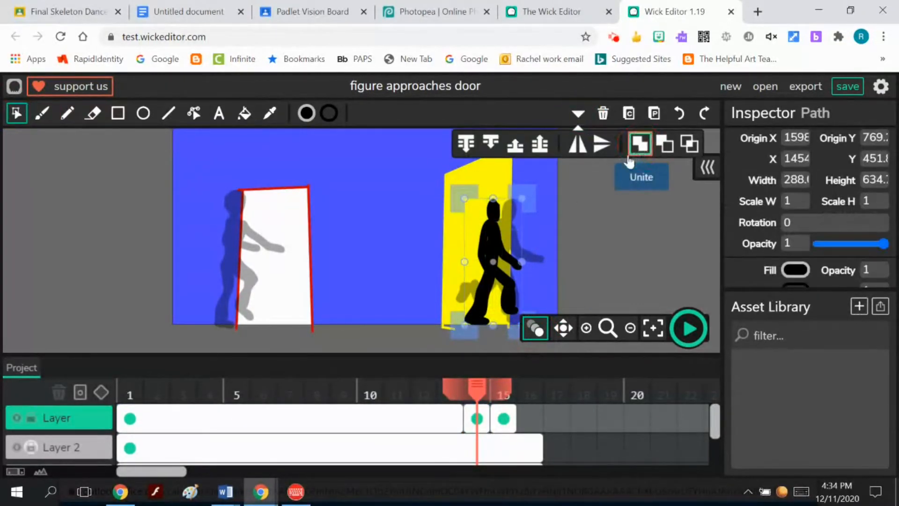
Shorten the top layer's first frame to 12, leaving frame 13 blank for another pose
left_click(456, 422)
left_click(446, 423)
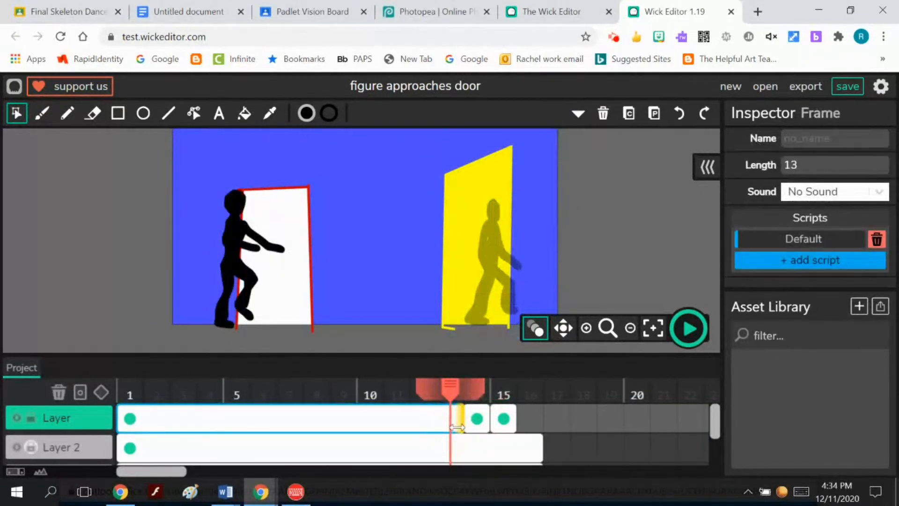
left_click_drag(458, 425, 432, 426)
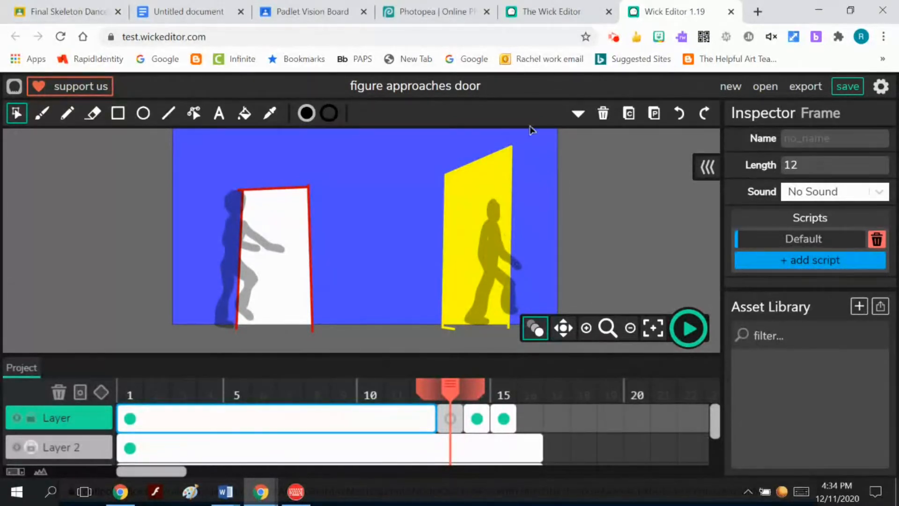
Paint a black running figure with one leg kicked back over the yellow door's inner edge on frame 13, using the Brush
left_click(42, 113)
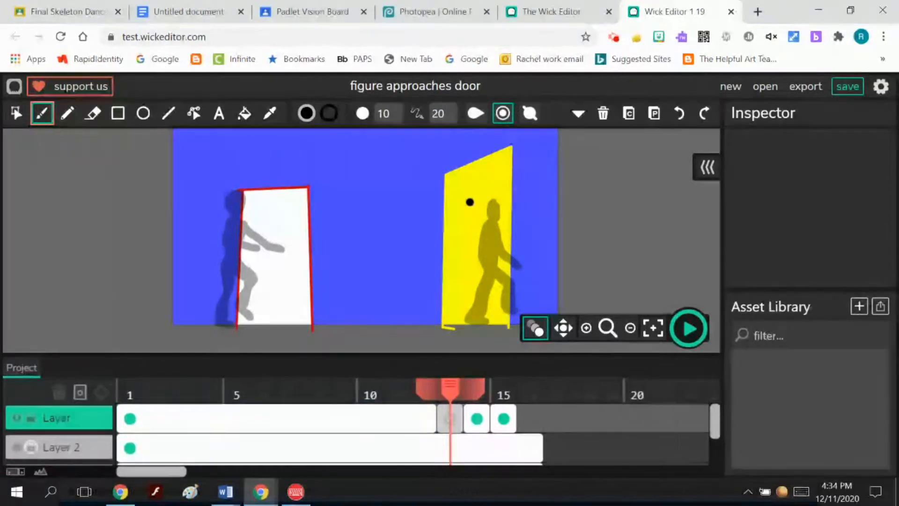
mouse_move(470, 202)
left_mouse_down()
mouse_move(467, 251)
mouse_move(487, 261)
left_mouse_up()
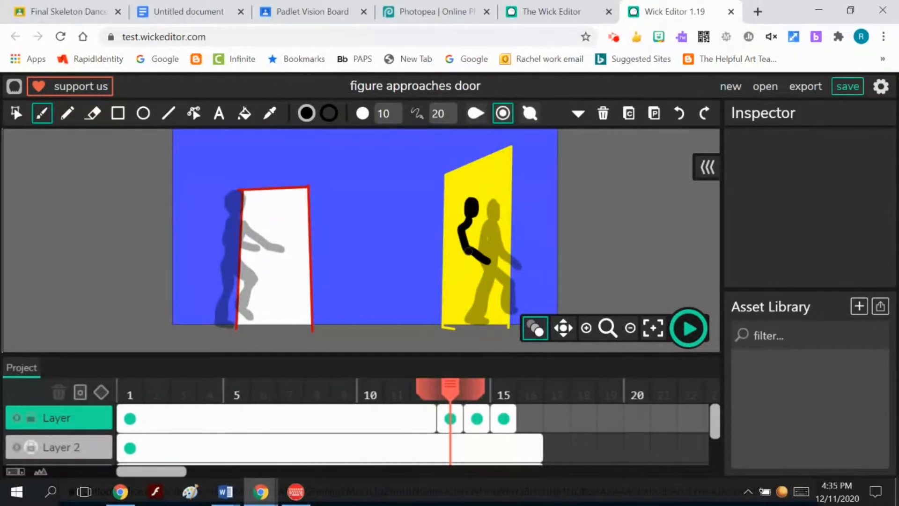
mouse_move(474, 219)
left_mouse_down()
mouse_move(458, 286)
mouse_move(456, 317)
mouse_move(465, 320)
mouse_move(466, 271)
mouse_move(434, 300)
mouse_move(461, 288)
left_mouse_up()
left_click_drag(475, 223, 472, 272)
mouse_move(439, 293)
left_mouse_down()
mouse_move(458, 284)
mouse_move(463, 306)
left_mouse_up()
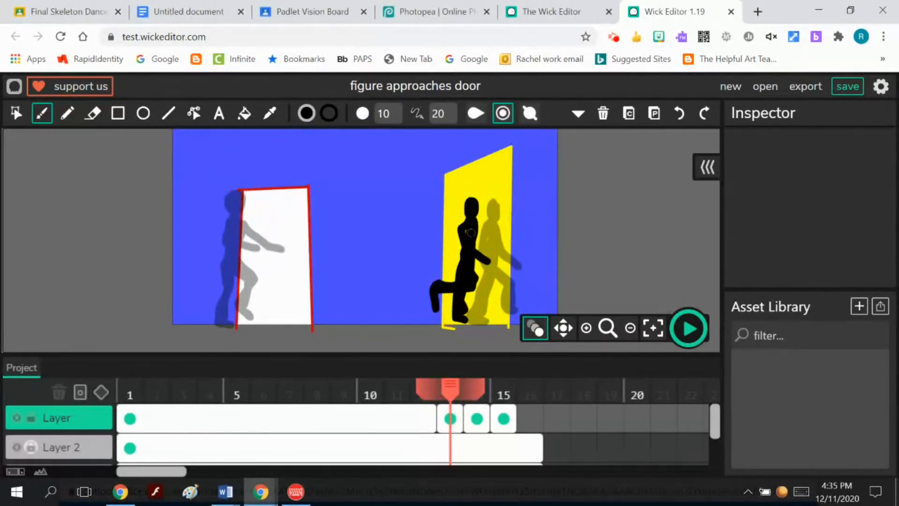
Fill in the frame 13 figure's torso and reshape its front knee by erasing the edge and repainting it in black
left_click_drag(470, 231, 470, 232)
left_click_drag(473, 276, 476, 287)
left_click(92, 113)
left_click_drag(476, 274, 481, 285)
left_click(42, 113)
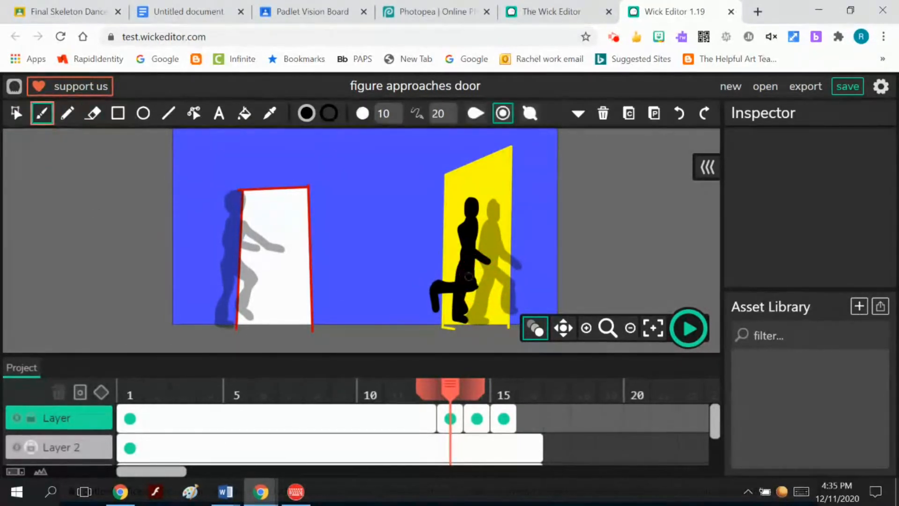
left_click_drag(470, 273, 481, 281)
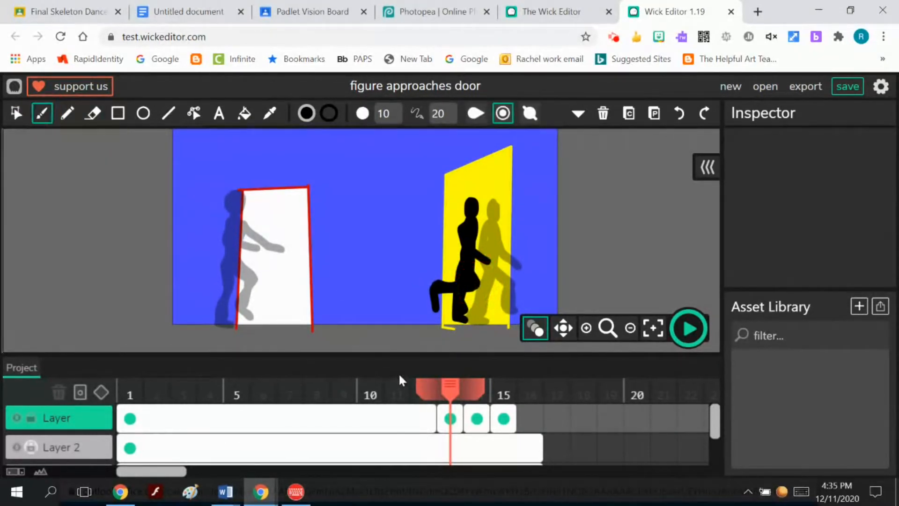
Shorten the top layer's first frame to a length of 7, leaving frames 8 to 12 blank for new poses
left_click(423, 420)
left_click_drag(423, 421, 391, 431)
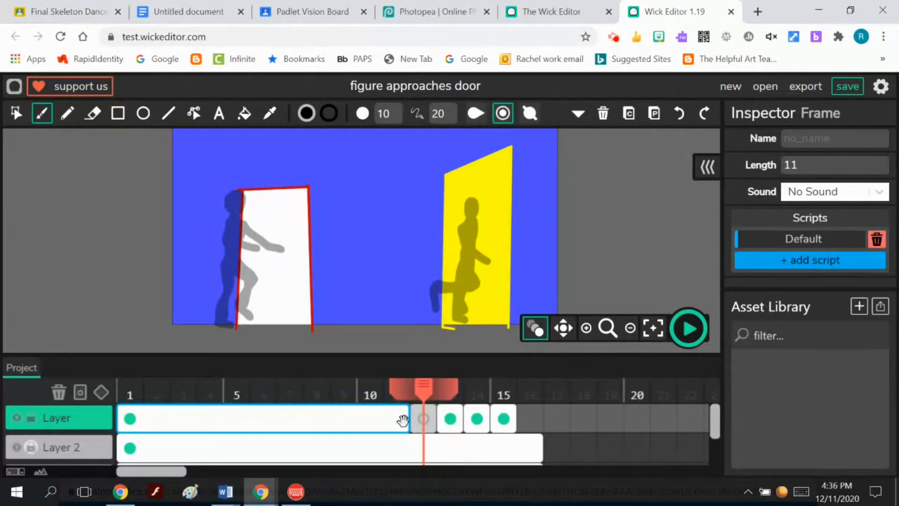
left_click_drag(407, 425, 369, 421)
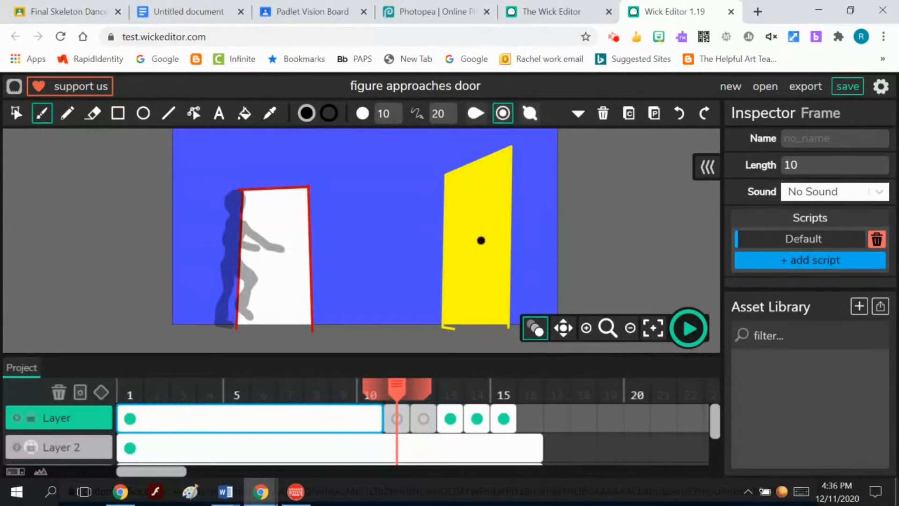
left_click_drag(382, 417, 344, 417)
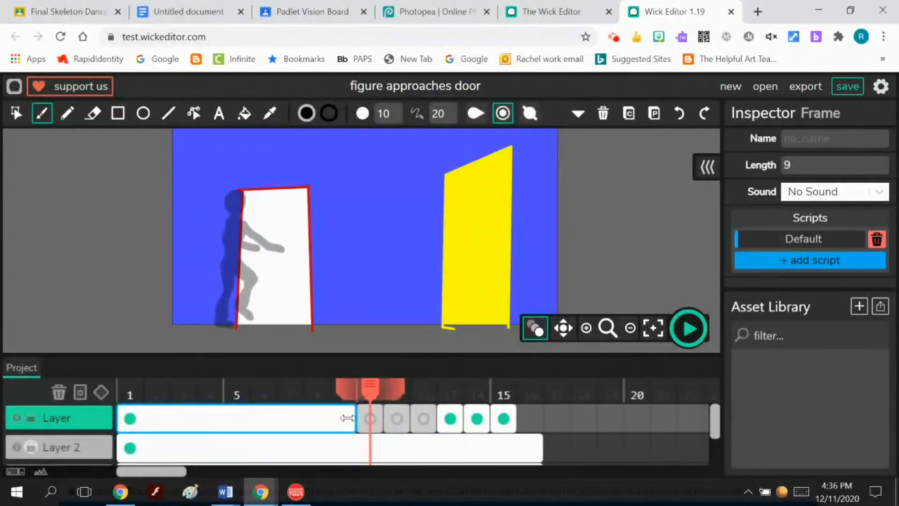
left_click_drag(350, 418, 327, 418)
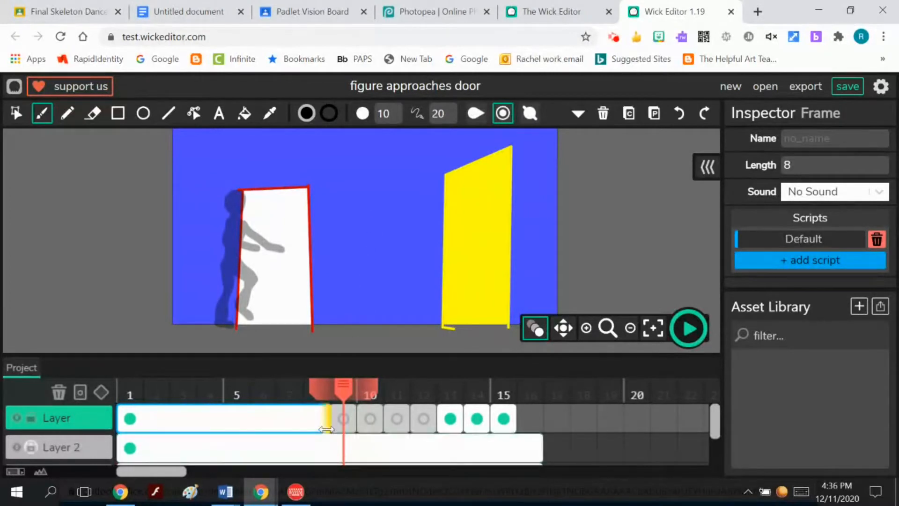
left_click_drag(328, 425, 288, 425)
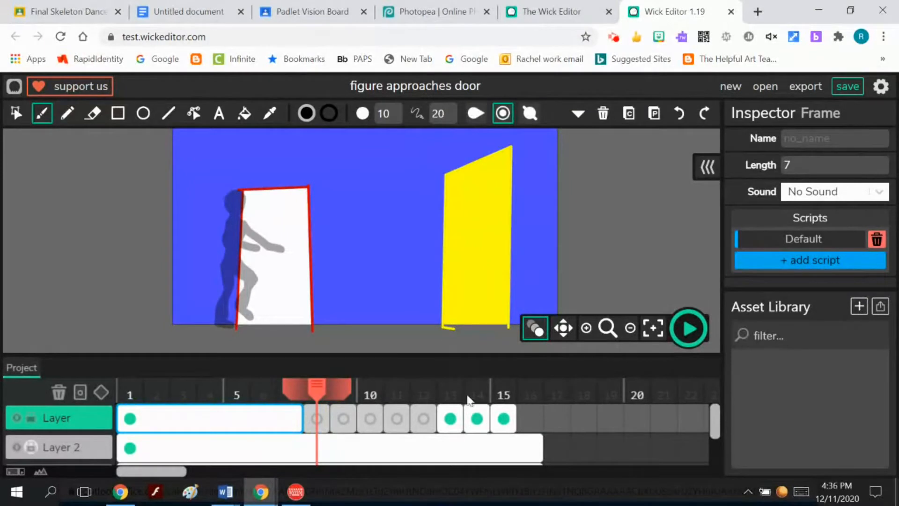
Select all the painted parts of the running figure on frame 13 and unite them into a single path
left_click(452, 419)
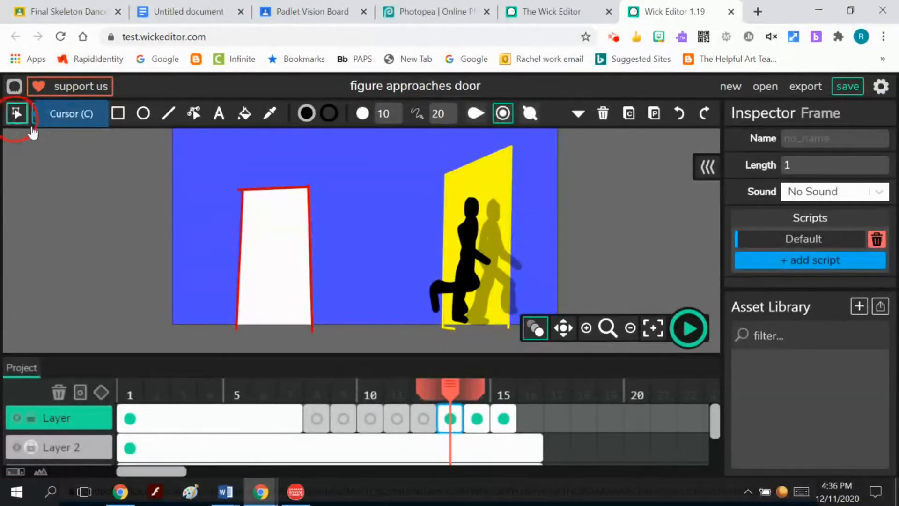
left_click(16, 114)
left_click(476, 255)
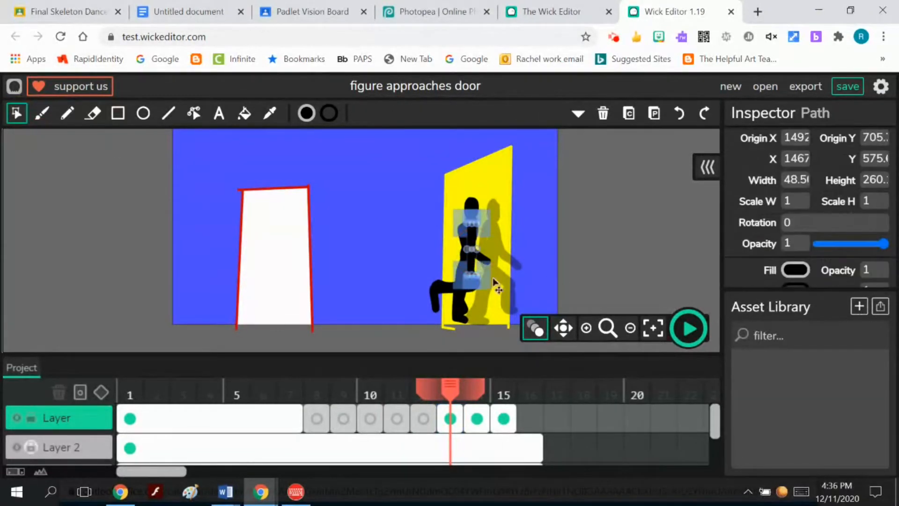
left_click_drag(421, 192, 496, 342)
left_click(579, 113)
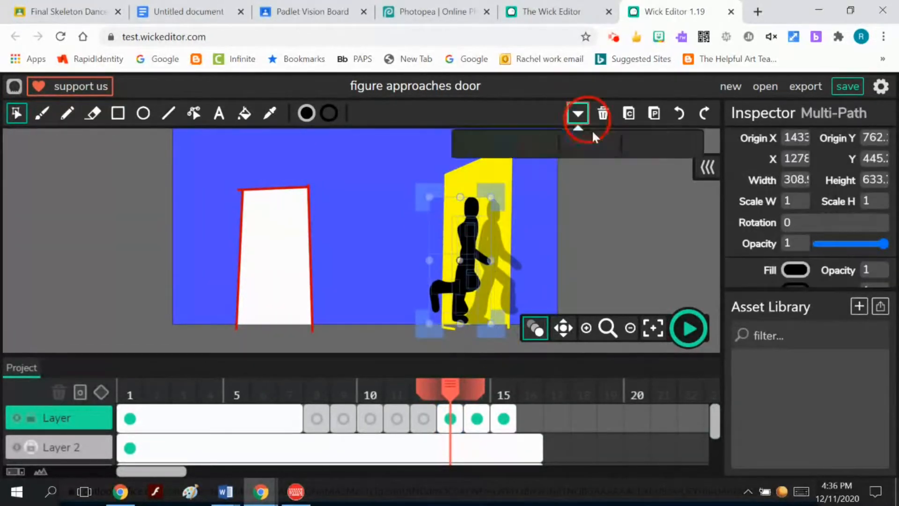
left_click(638, 146)
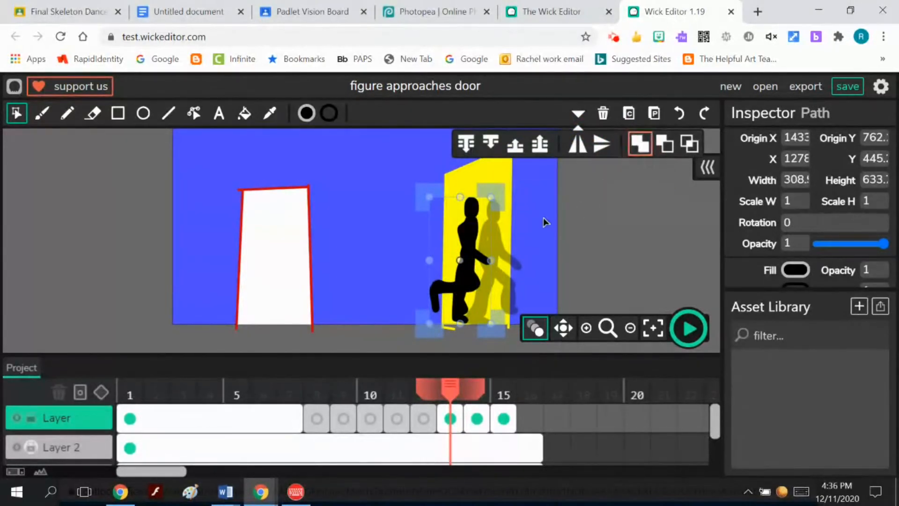
Copy the united figure from frame 13 and paste it into frame 9 of the top layer
left_click(630, 115)
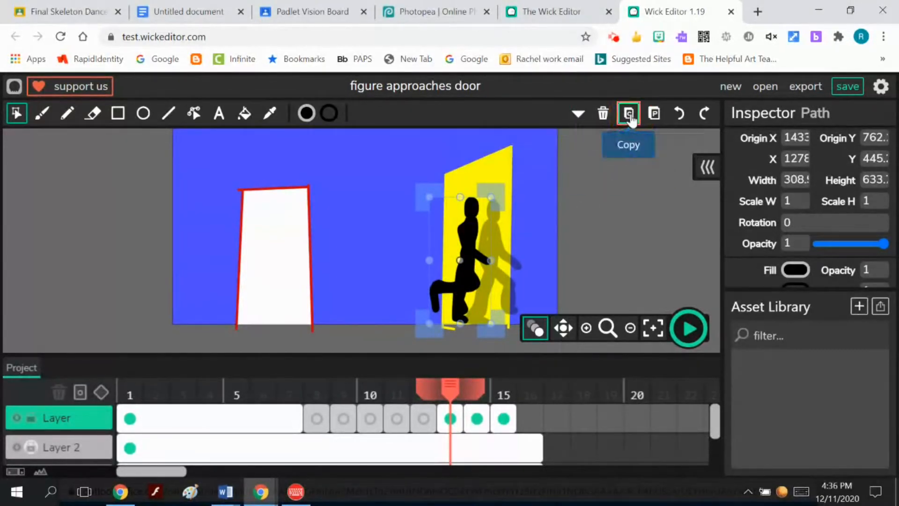
left_click(341, 418)
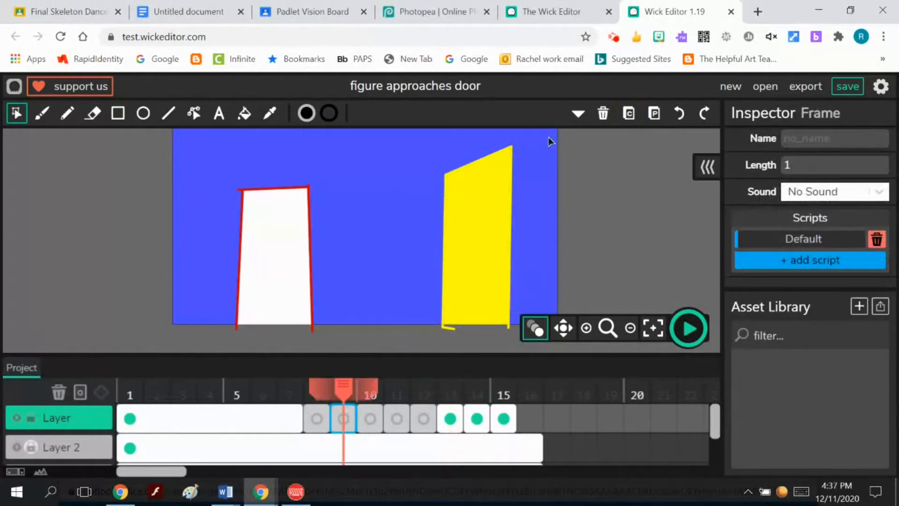
left_click(654, 113)
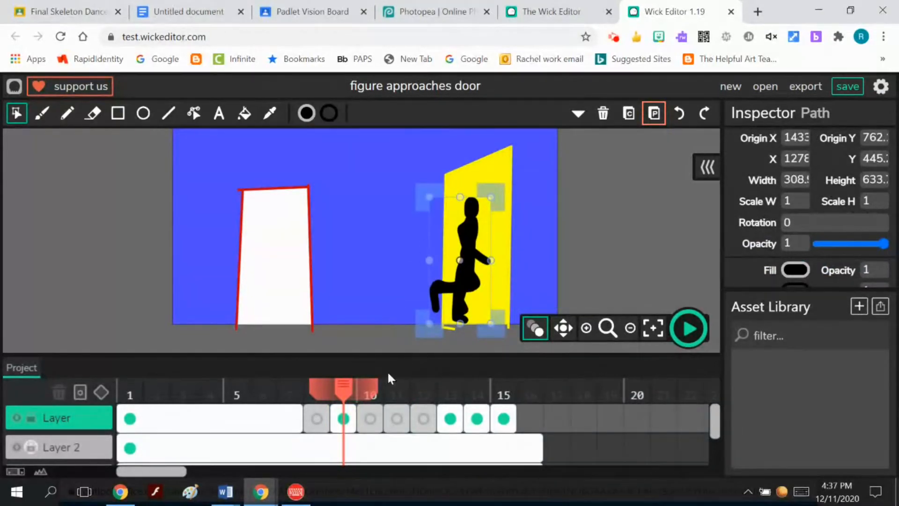
Paint a black walking figure with both arms reaching forward between the two doors on frame 8, using the Brush
left_click(317, 422)
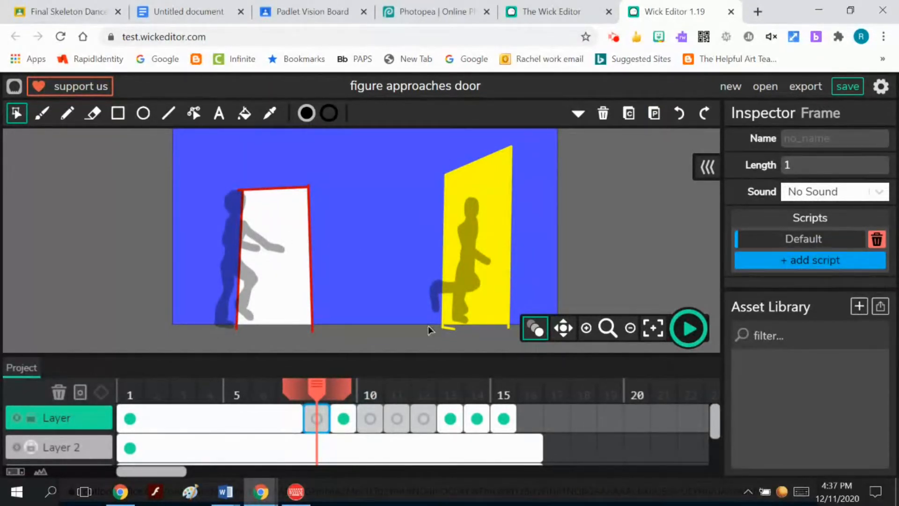
left_click(347, 417)
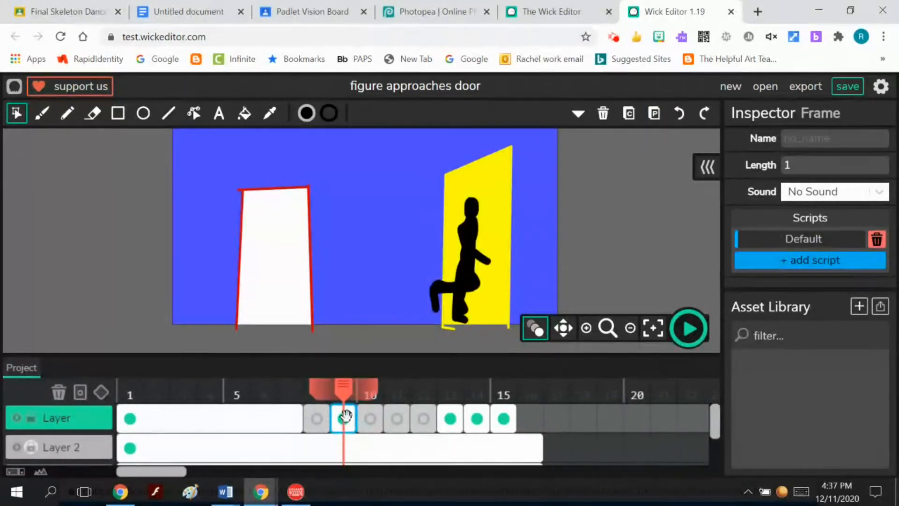
left_click(318, 420)
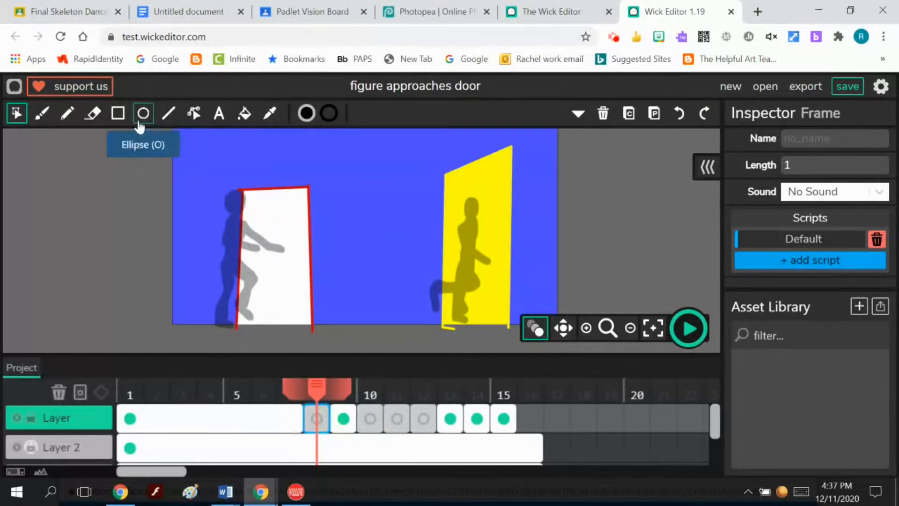
left_click(46, 118)
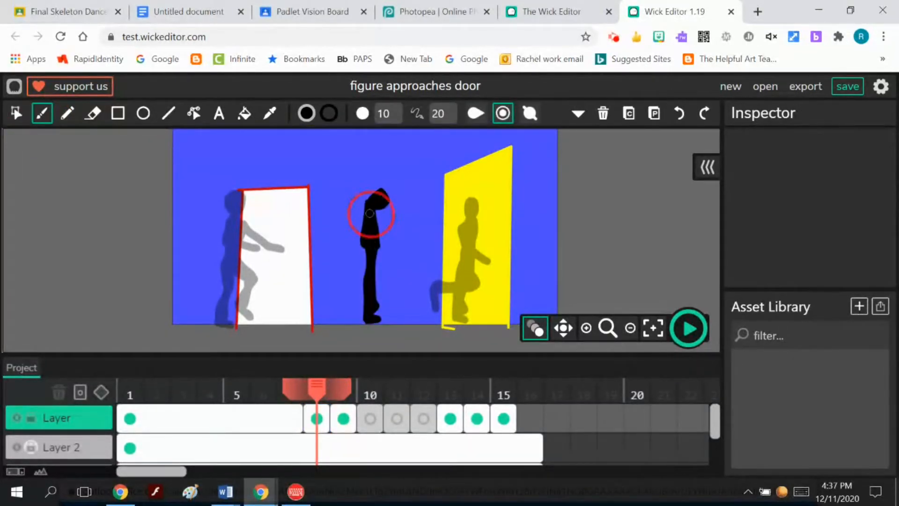
left_click_drag(370, 214, 399, 251)
mouse_move(381, 215)
left_mouse_down()
mouse_move(410, 245)
mouse_move(381, 234)
mouse_move(381, 281)
mouse_move(346, 301)
mouse_move(387, 280)
mouse_move(373, 251)
mouse_move(395, 270)
left_mouse_up()
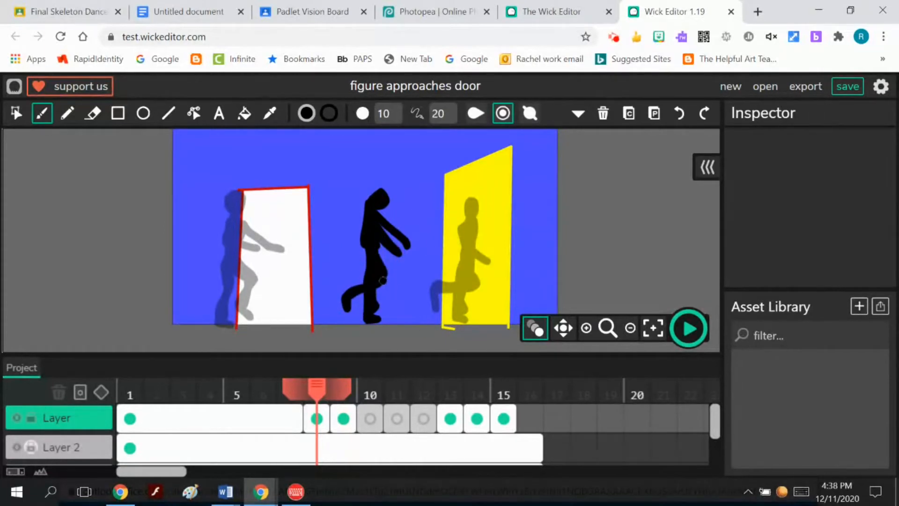
Delete the pasted running figure from frame 9
left_click(344, 424)
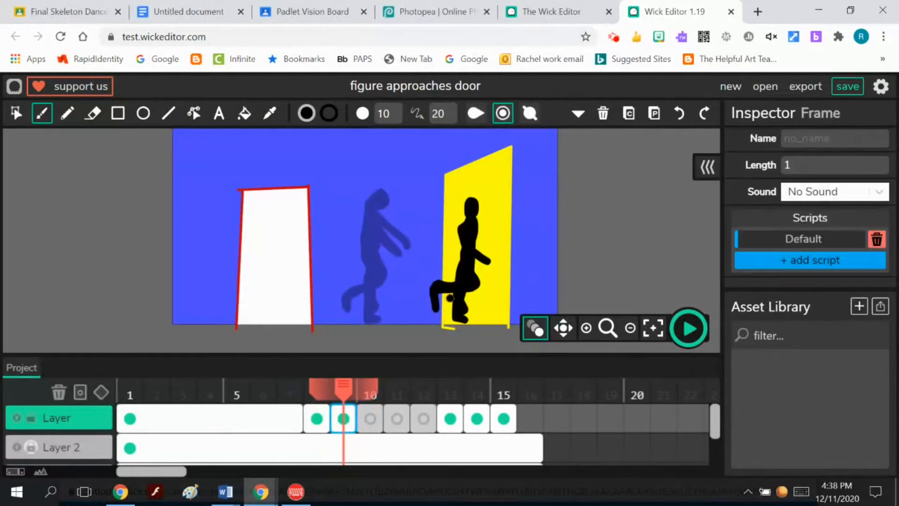
left_click(17, 113)
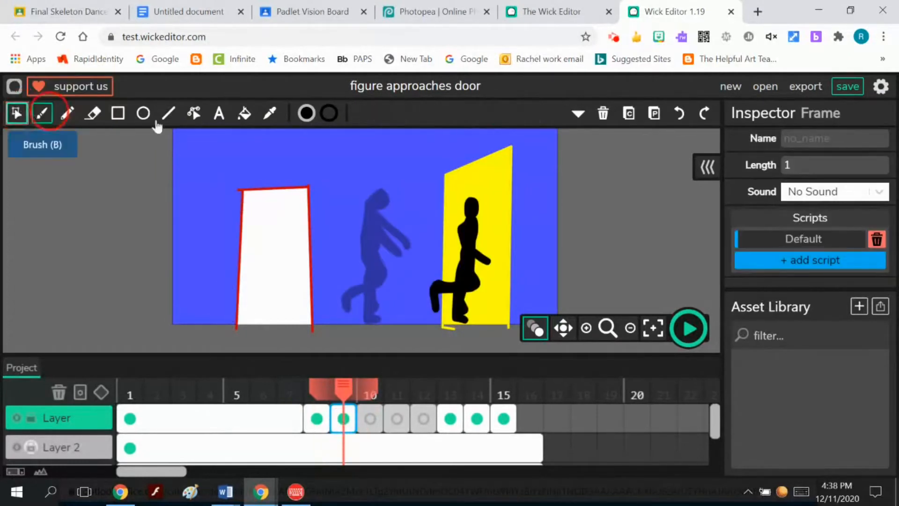
left_click(473, 234)
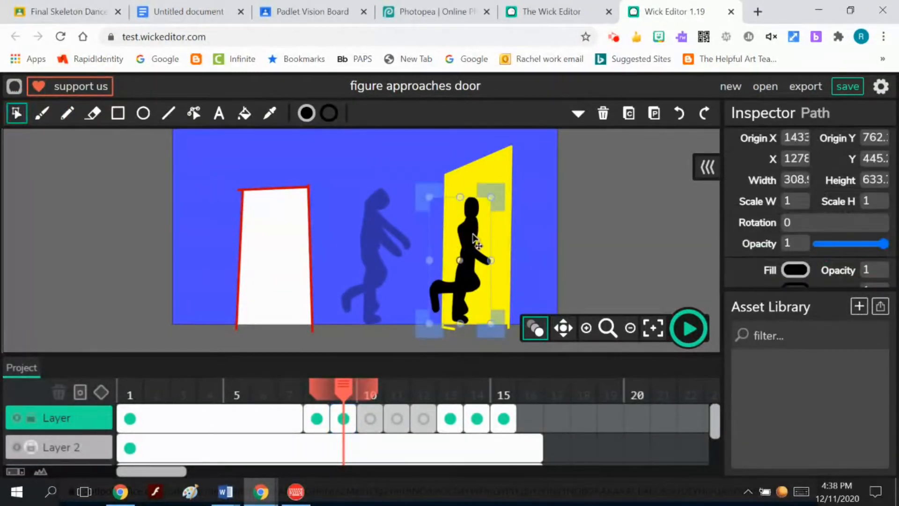
key("Delete")
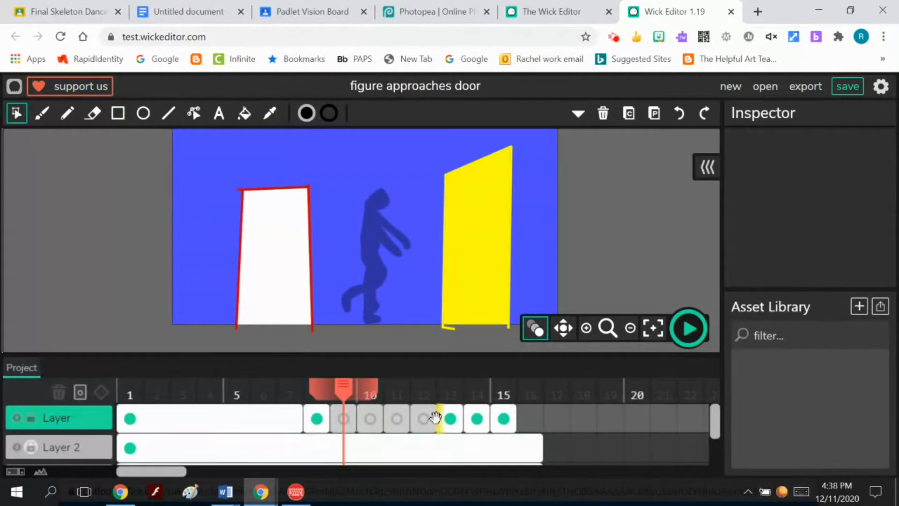
Paint a black figure striding toward the yellow door with its front foot at the door's inner edge on frame 9
left_click(341, 416)
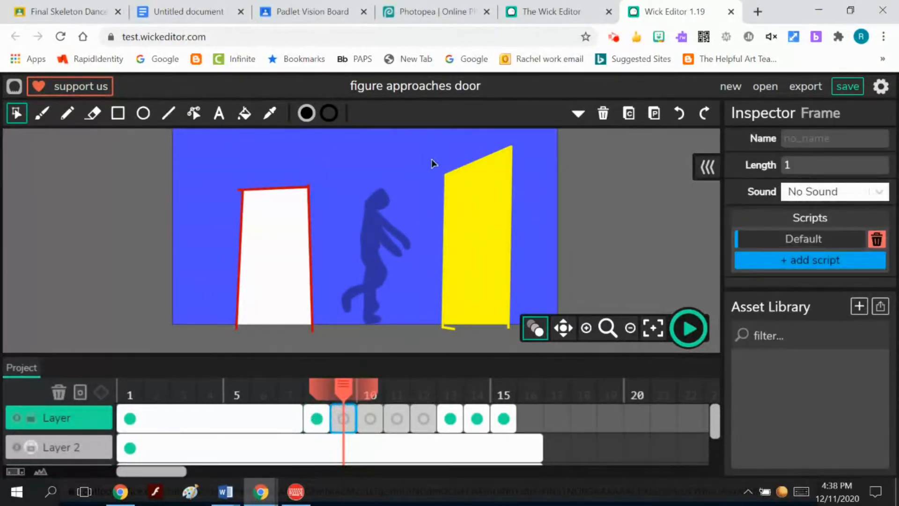
left_click(42, 113)
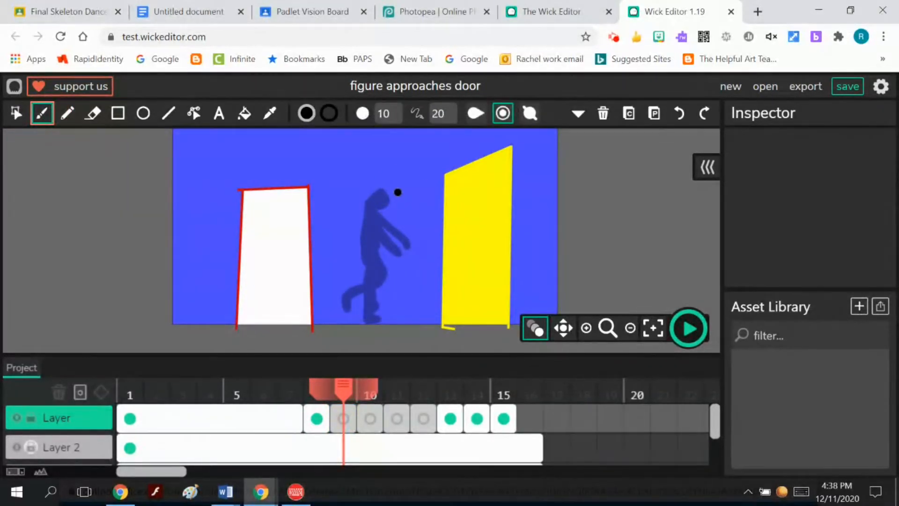
mouse_move(396, 191)
left_mouse_down()
mouse_move(411, 198)
mouse_move(397, 207)
mouse_move(393, 196)
mouse_move(401, 204)
left_mouse_up()
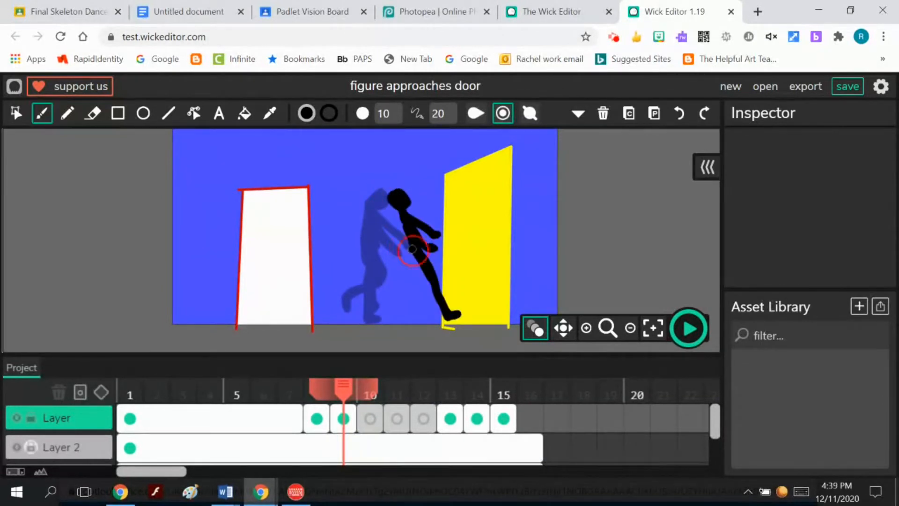
mouse_move(413, 253)
left_mouse_down()
mouse_move(418, 291)
mouse_move(397, 308)
mouse_move(400, 318)
mouse_move(412, 258)
mouse_move(402, 306)
mouse_move(448, 305)
mouse_move(446, 312)
mouse_move(418, 256)
left_mouse_up()
mouse_move(401, 213)
left_mouse_down()
mouse_move(412, 257)
mouse_move(408, 225)
left_mouse_up()
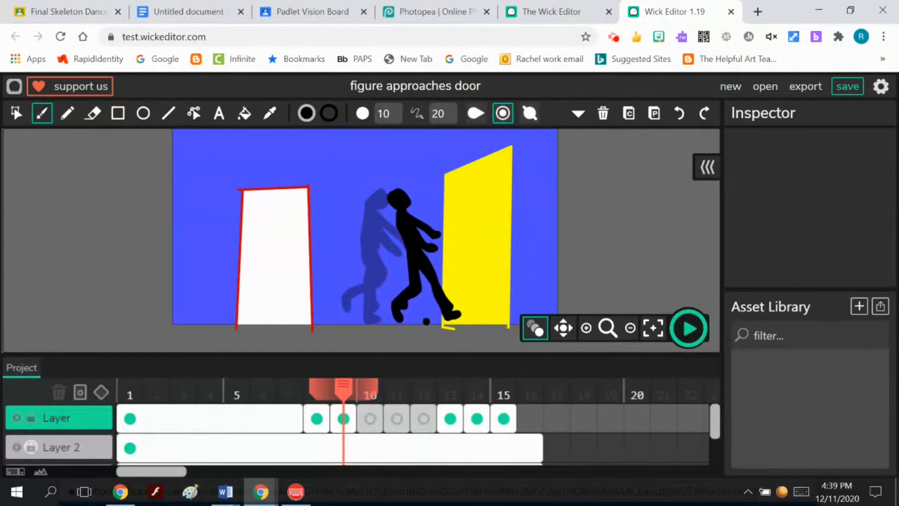
Compare the figure's poses on frames 8, 9 and 13 of the top layer
left_click(319, 447)
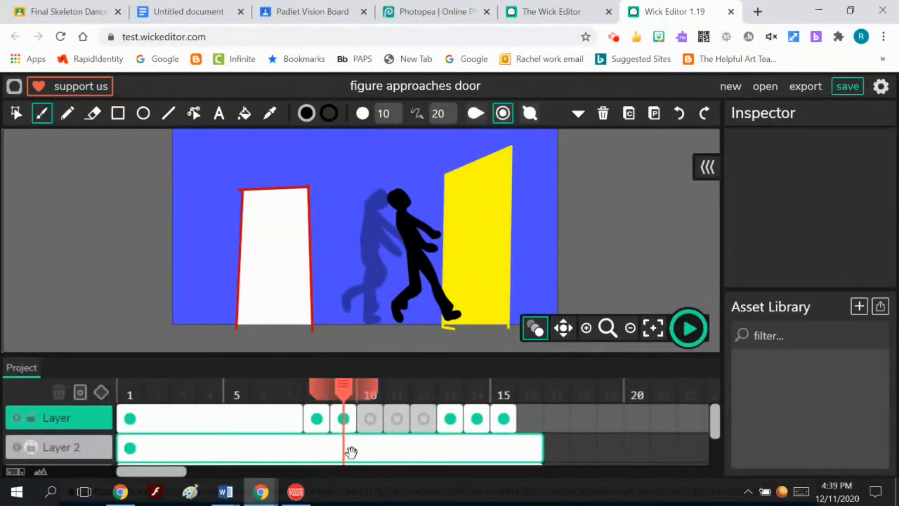
left_click(317, 419)
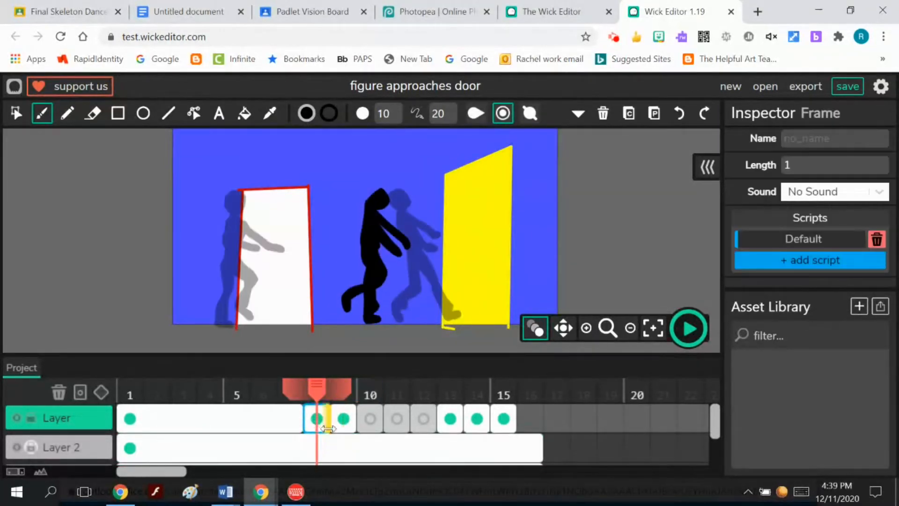
left_click(345, 421)
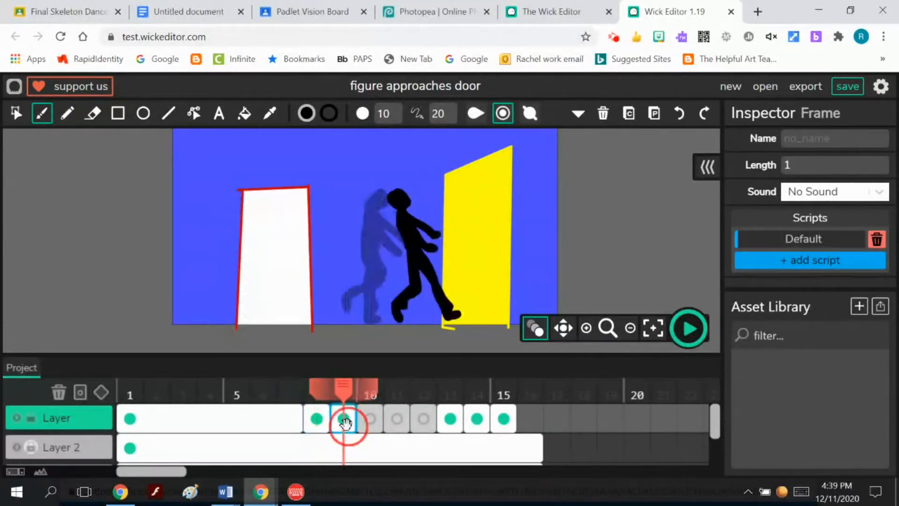
left_click(451, 420)
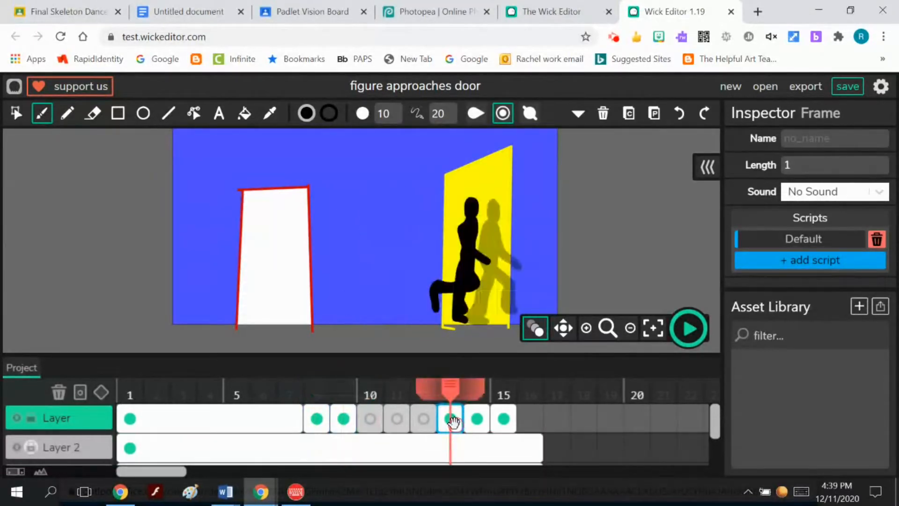
left_click(349, 423)
left_click(449, 420)
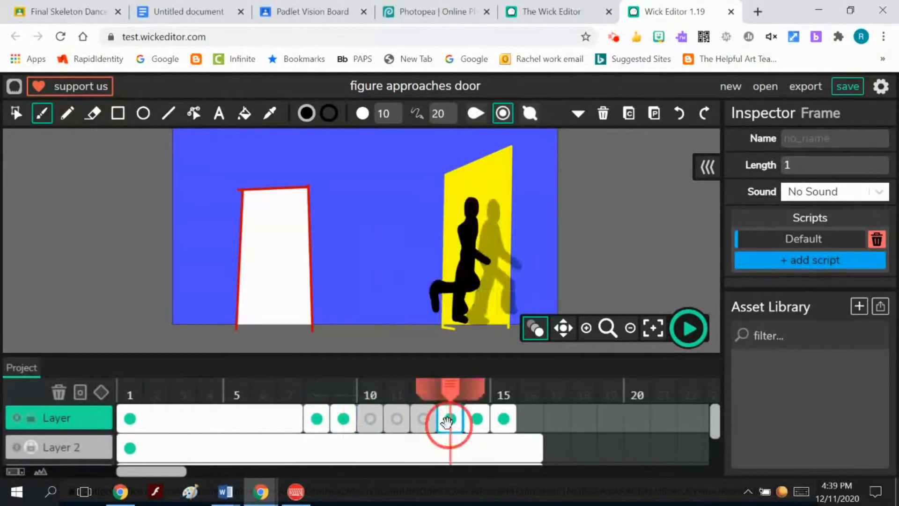
left_click(344, 420)
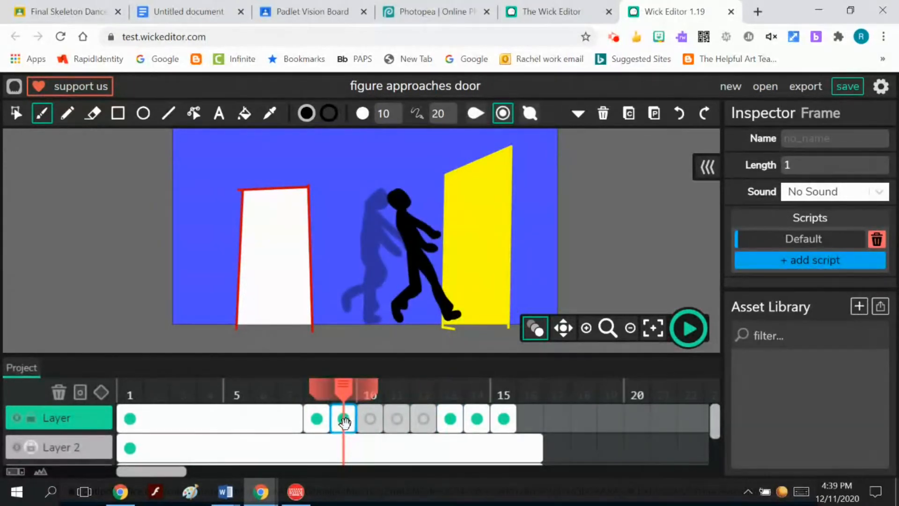
Paint a black figure at the yellow door's inner edge with bent arms and its back leg raised on frame 10
left_click(371, 421)
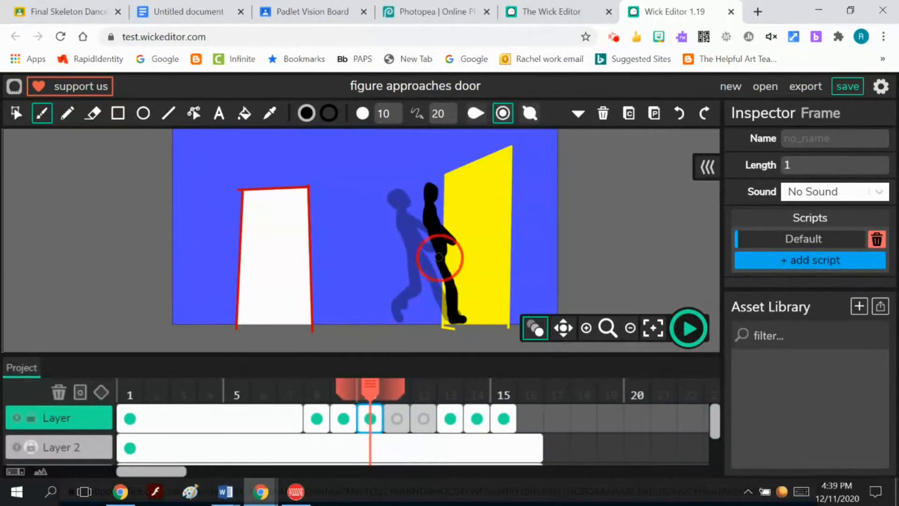
mouse_move(440, 259)
left_mouse_down()
mouse_move(456, 313)
mouse_move(444, 249)
mouse_move(460, 268)
mouse_move(430, 303)
mouse_move(425, 288)
mouse_move(456, 261)
left_mouse_up()
mouse_move(432, 213)
left_mouse_down()
mouse_move(427, 232)
mouse_move(462, 241)
left_mouse_up()
left_click_drag(430, 206, 450, 243)
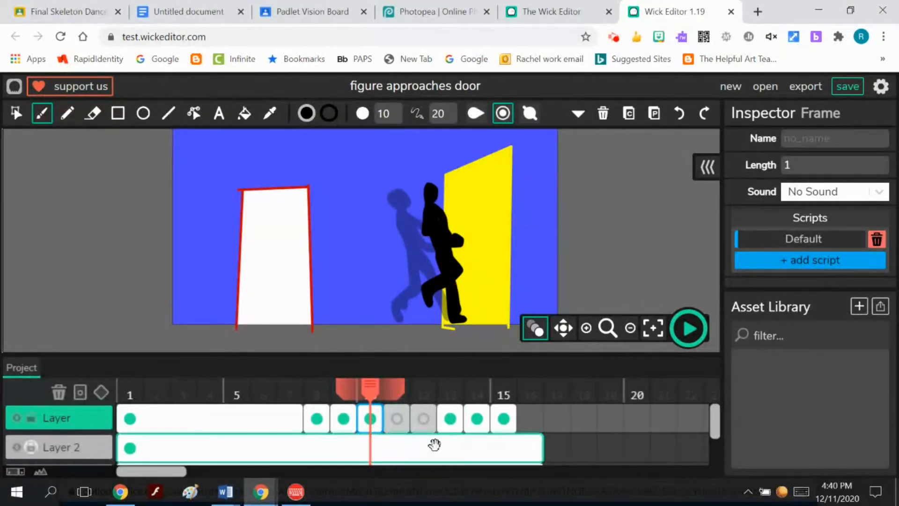
Paint a black figure striding through the yellow door's inner edge with legs apart and a forearm forward on frame 11
left_click(397, 418)
left_click(449, 422)
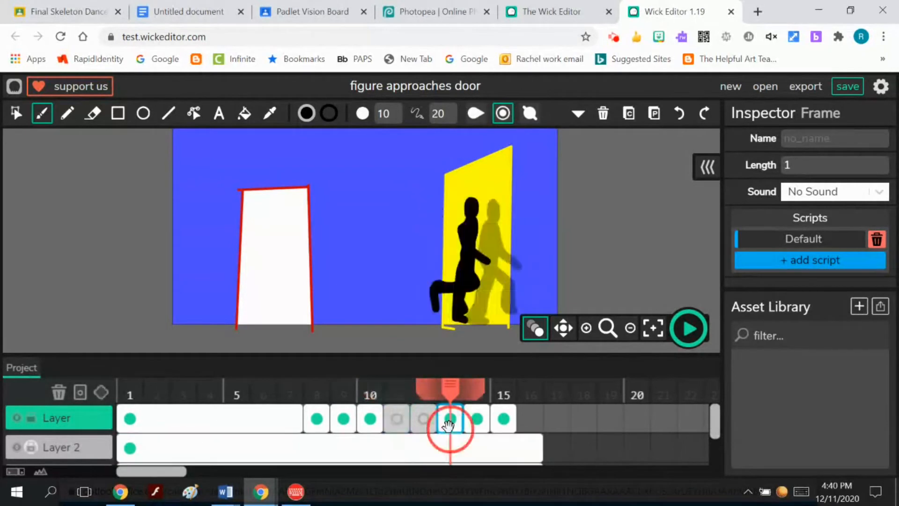
left_click(398, 421)
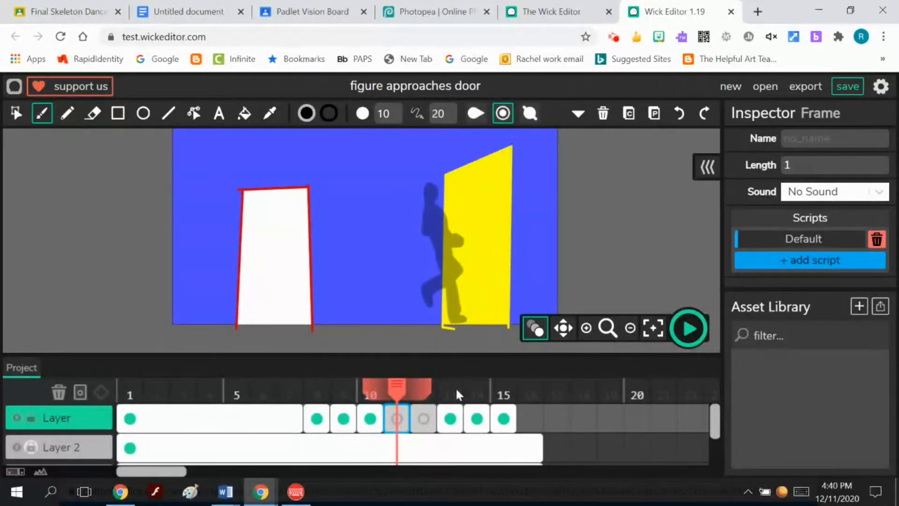
left_click(451, 419)
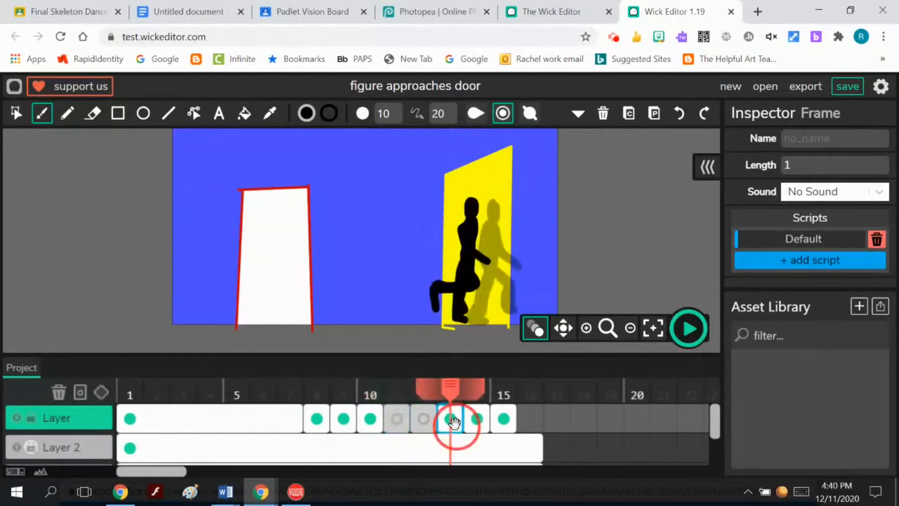
left_click(396, 419)
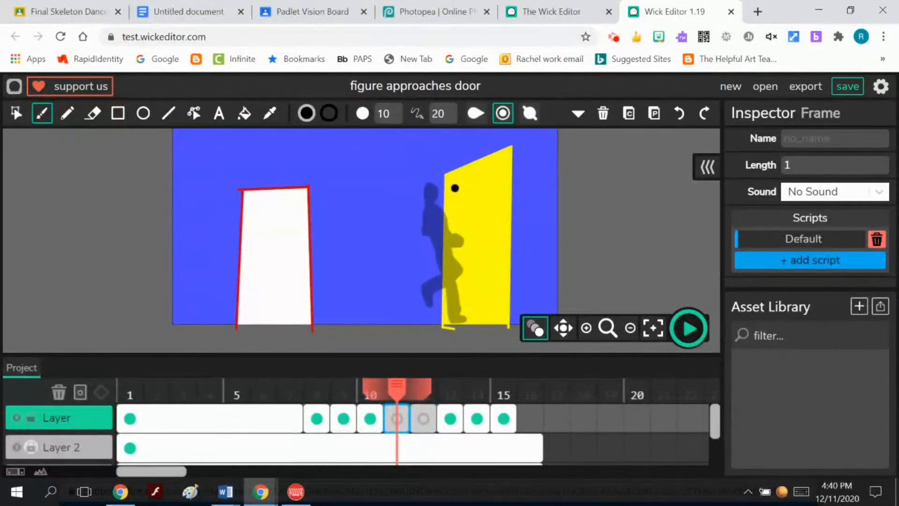
mouse_move(453, 182)
left_mouse_down()
mouse_move(457, 232)
mouse_move(487, 315)
mouse_move(462, 277)
mouse_move(462, 236)
mouse_move(466, 263)
mouse_move(436, 308)
mouse_move(444, 319)
mouse_move(438, 301)
mouse_move(465, 277)
mouse_move(460, 247)
left_mouse_up()
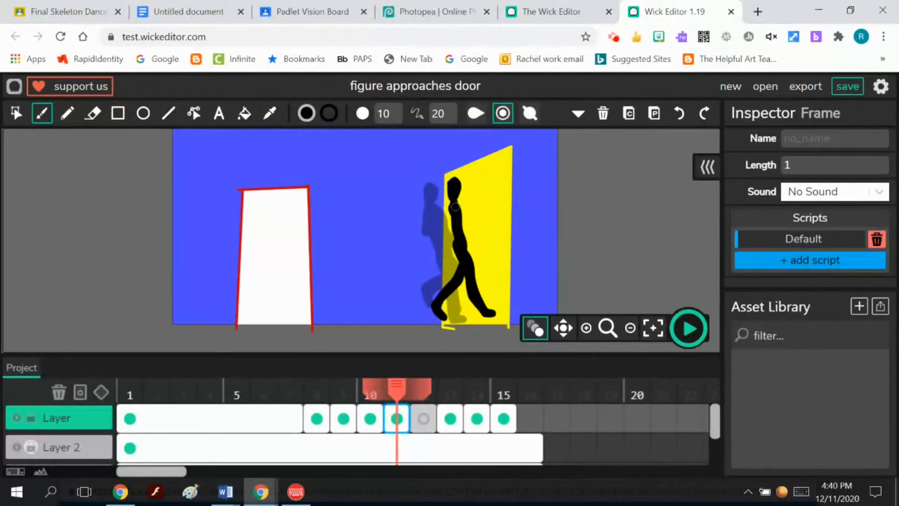
mouse_move(455, 206)
left_mouse_down()
mouse_move(462, 217)
mouse_move(452, 232)
mouse_move(475, 234)
mouse_move(456, 236)
mouse_move(453, 192)
left_mouse_up()
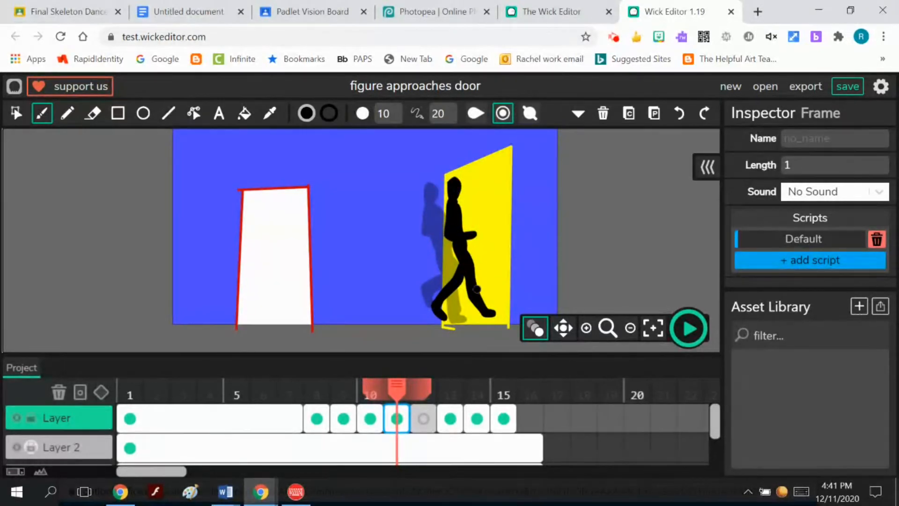
mouse_move(442, 295)
left_mouse_down()
mouse_move(456, 281)
mouse_move(448, 302)
mouse_move(468, 268)
mouse_move(488, 301)
mouse_move(479, 309)
mouse_move(470, 269)
left_mouse_up()
mouse_move(452, 179)
left_mouse_down()
mouse_move(458, 200)
mouse_move(453, 188)
left_mouse_up()
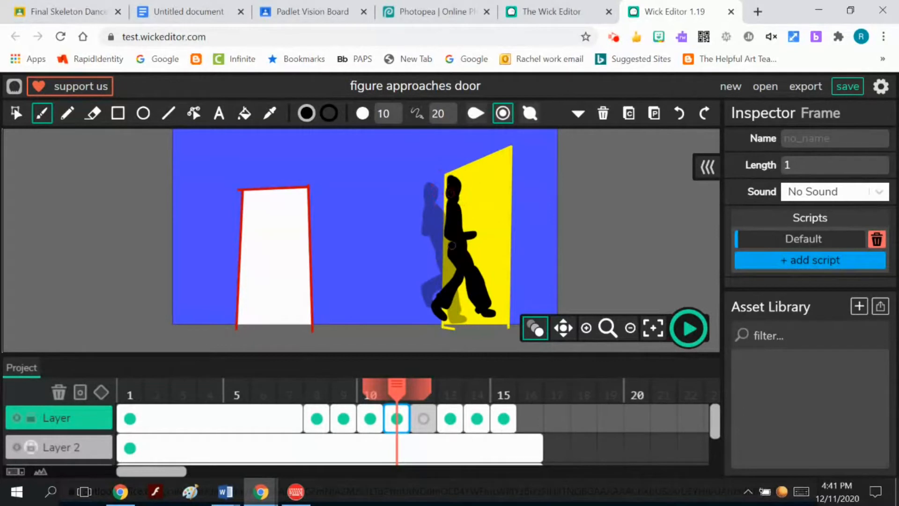
Paint a black figure inside the yellow door with a bent arm and its back foot lifted on frame 12
left_click(374, 422)
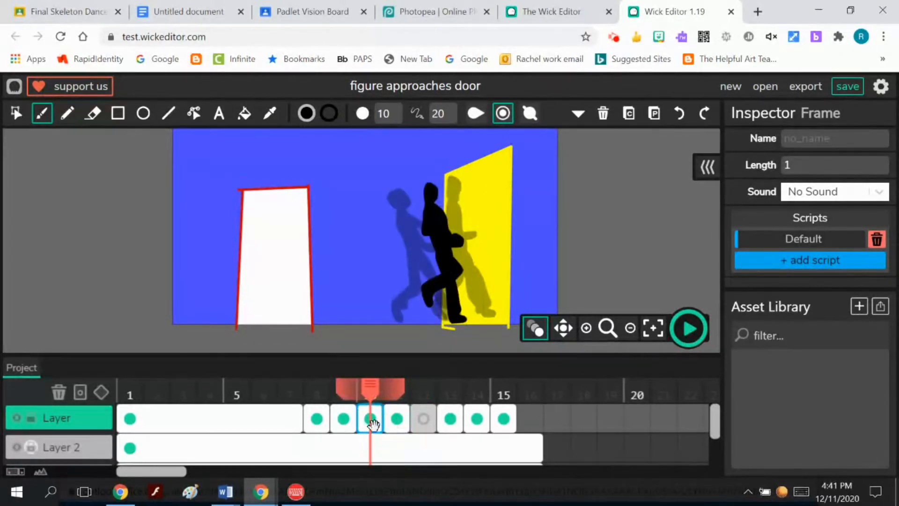
left_click(396, 422)
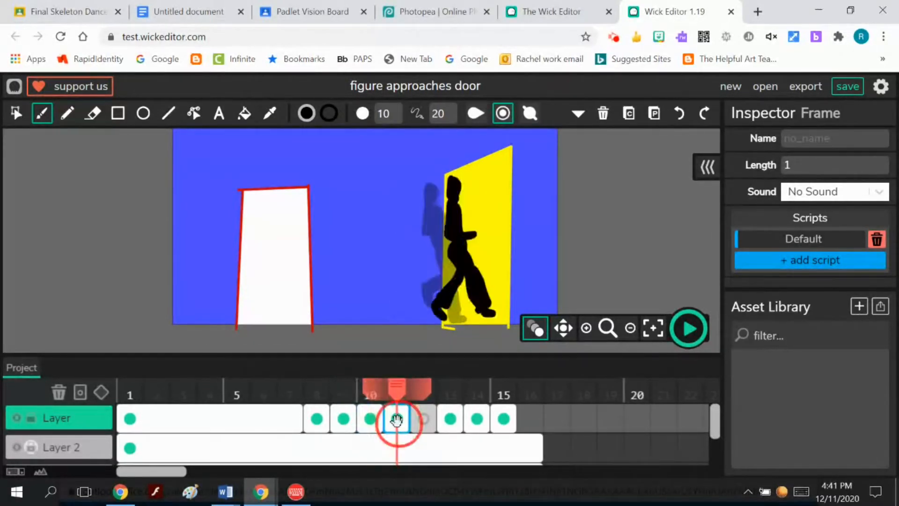
left_click(422, 422)
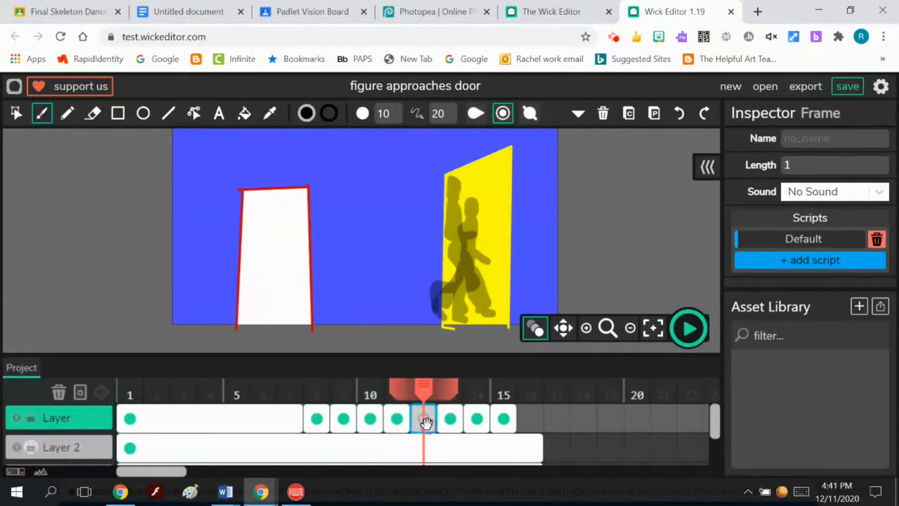
left_click(449, 419)
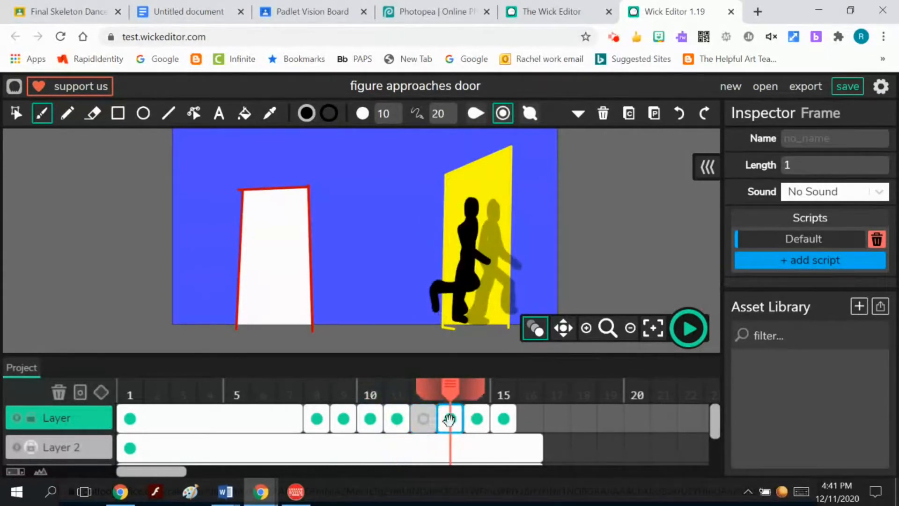
left_click(423, 420)
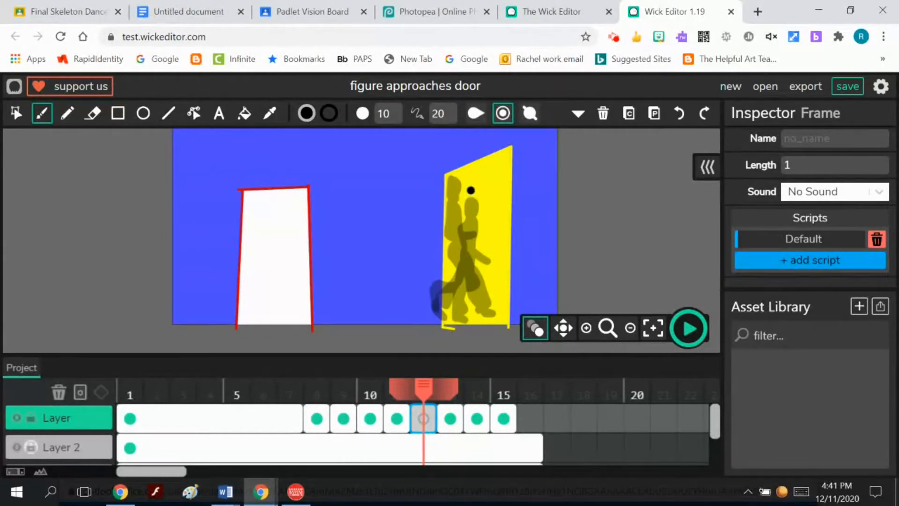
mouse_move(468, 193)
left_mouse_down()
mouse_move(473, 208)
mouse_move(454, 240)
mouse_move(474, 255)
left_mouse_up()
mouse_move(466, 219)
left_mouse_down()
mouse_move(461, 260)
mouse_move(474, 318)
mouse_move(462, 252)
mouse_move(455, 259)
mouse_move(476, 276)
mouse_move(461, 262)
mouse_move(470, 287)
mouse_move(450, 306)
mouse_move(475, 277)
mouse_move(452, 252)
mouse_move(468, 300)
left_mouse_up()
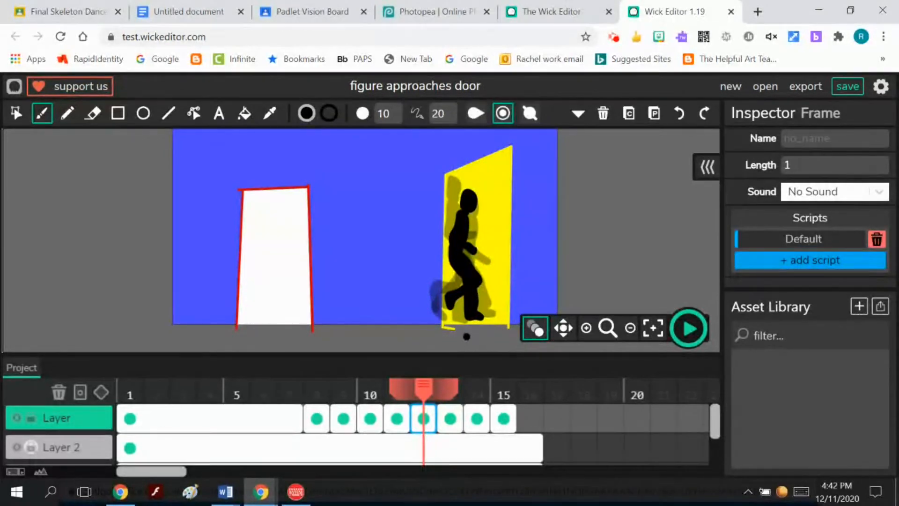
Erase the head of the figure on frame 8 and repaint it upright above the neck in black
left_click_drag(419, 387, 321, 402)
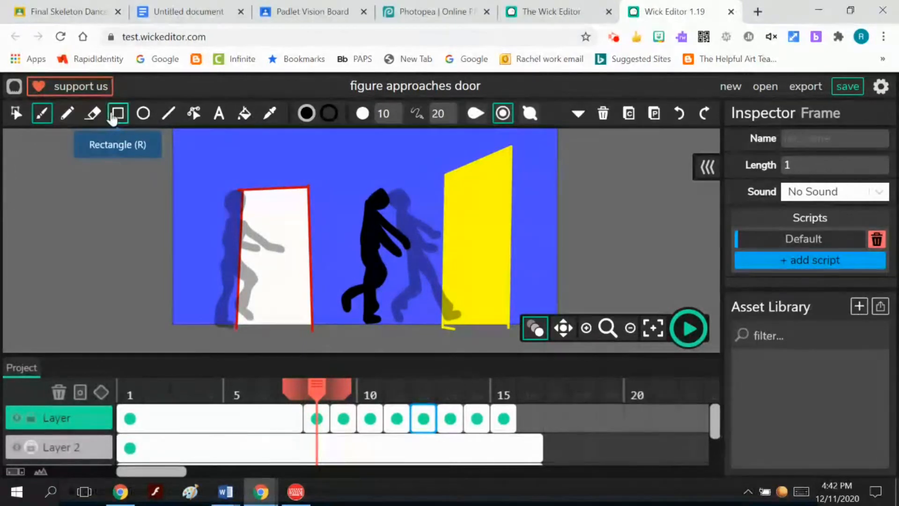
left_click(100, 119)
mouse_move(363, 200)
left_mouse_down()
mouse_move(377, 190)
mouse_move(381, 205)
mouse_move(388, 200)
left_mouse_up()
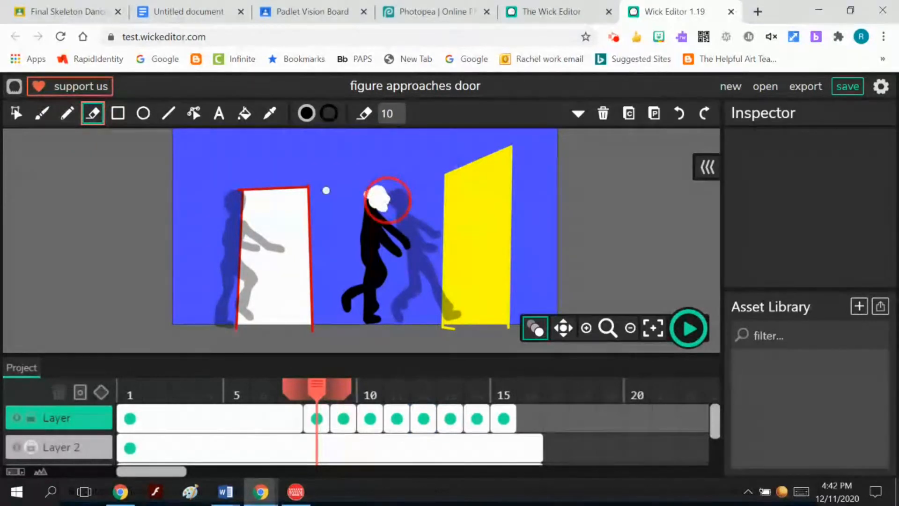
left_click(42, 112)
mouse_move(370, 184)
left_mouse_down()
mouse_move(363, 200)
mouse_move(382, 192)
mouse_move(375, 184)
mouse_move(373, 202)
left_mouse_up()
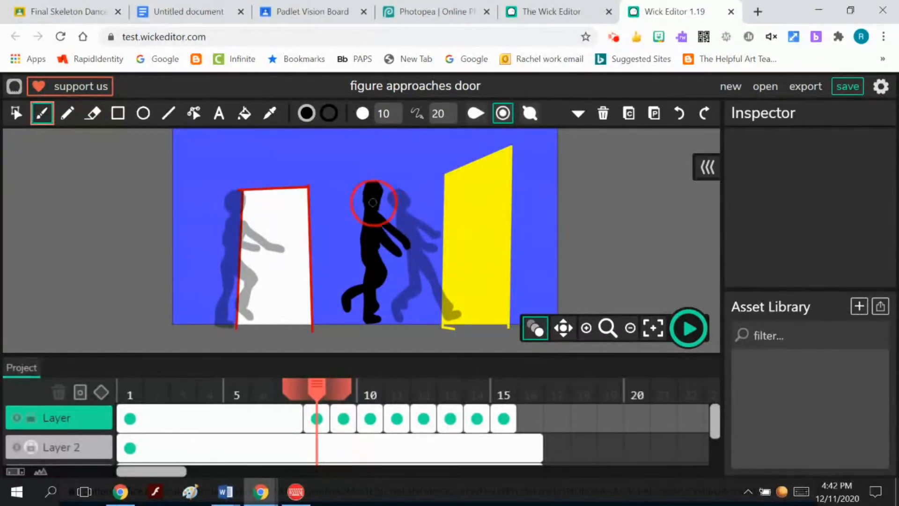
Review the figure's poses one by one from frame 9 to frame 15
left_click(342, 419)
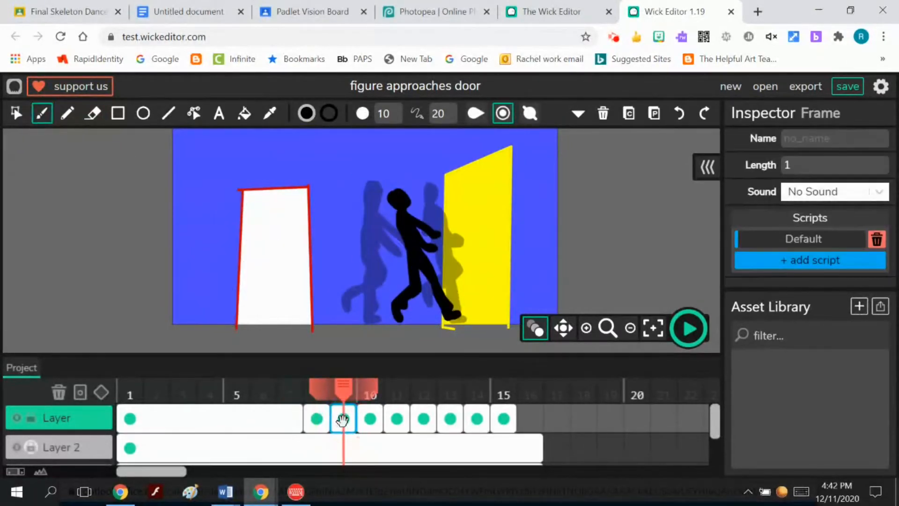
left_click(372, 420)
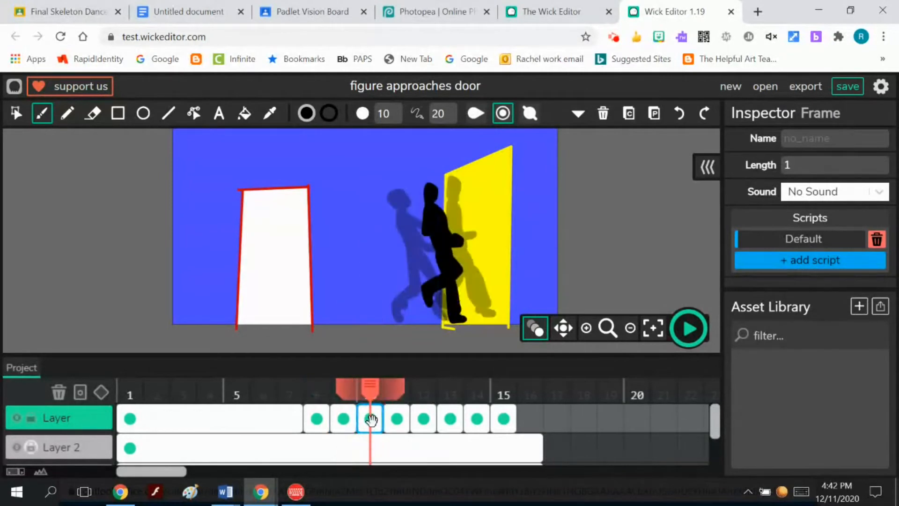
left_click(397, 420)
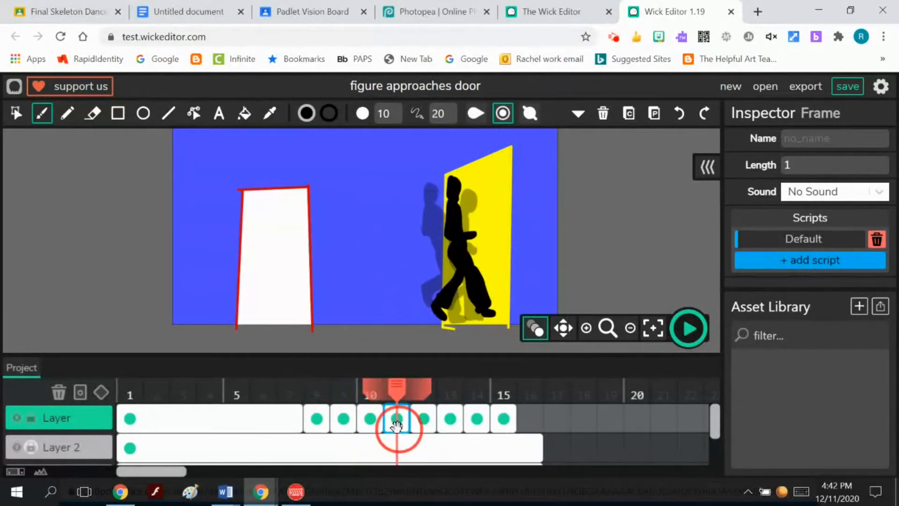
left_click(427, 429)
left_click(453, 427)
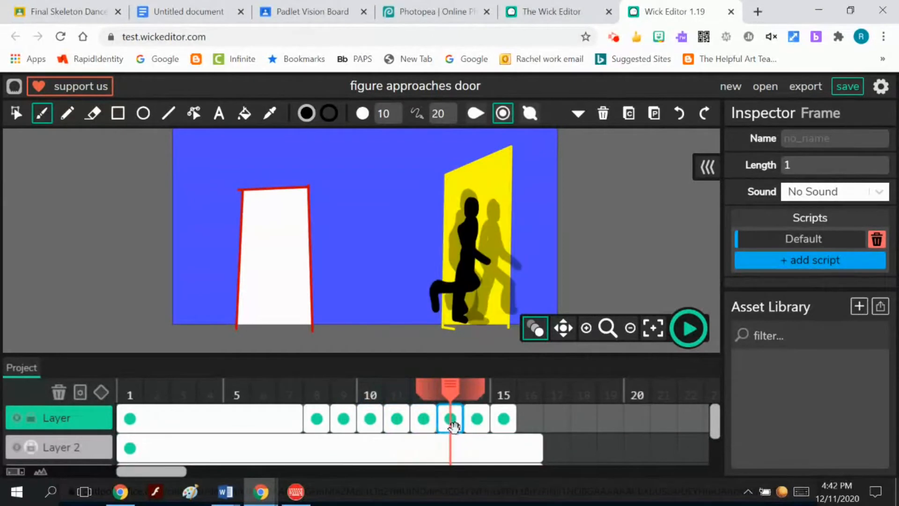
left_click(477, 424)
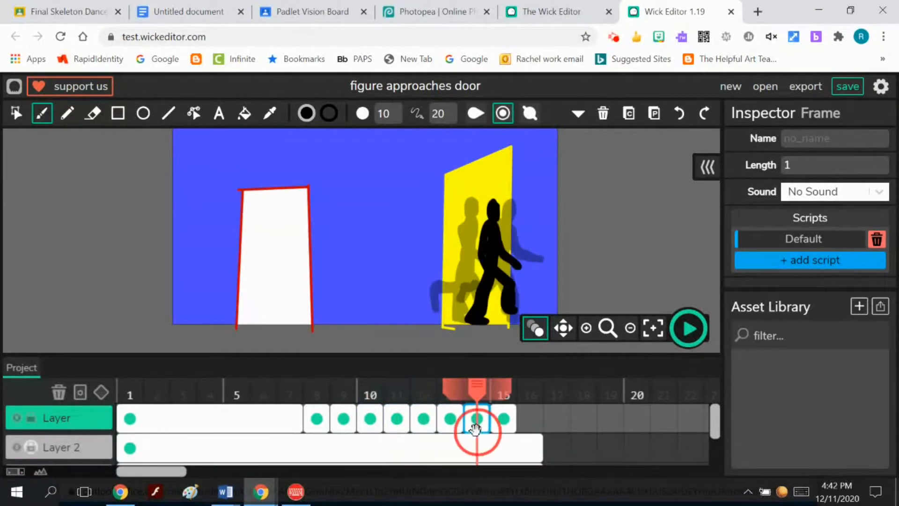
left_click(503, 422)
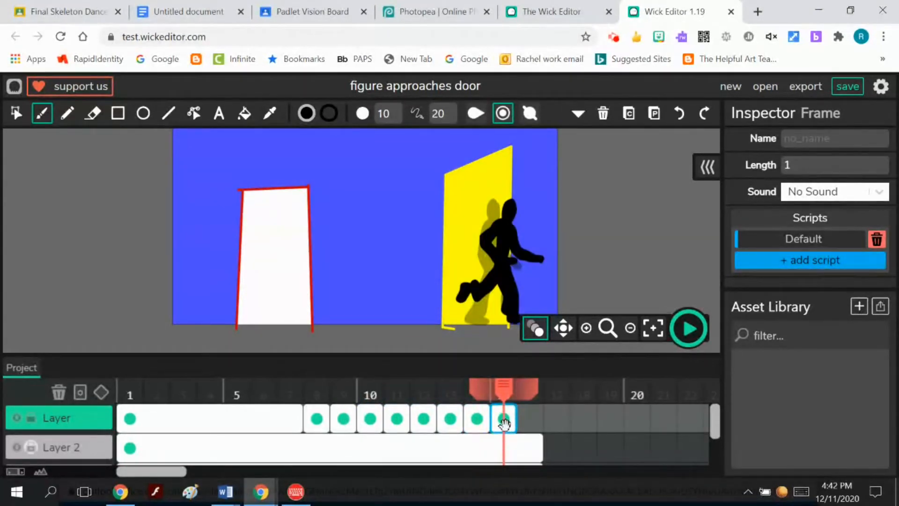
Shorten the figure layer's first frame and paint a black figure with a raised front leg in the white door on frame 5
left_click(317, 421)
left_click_drag(299, 421, 263, 418)
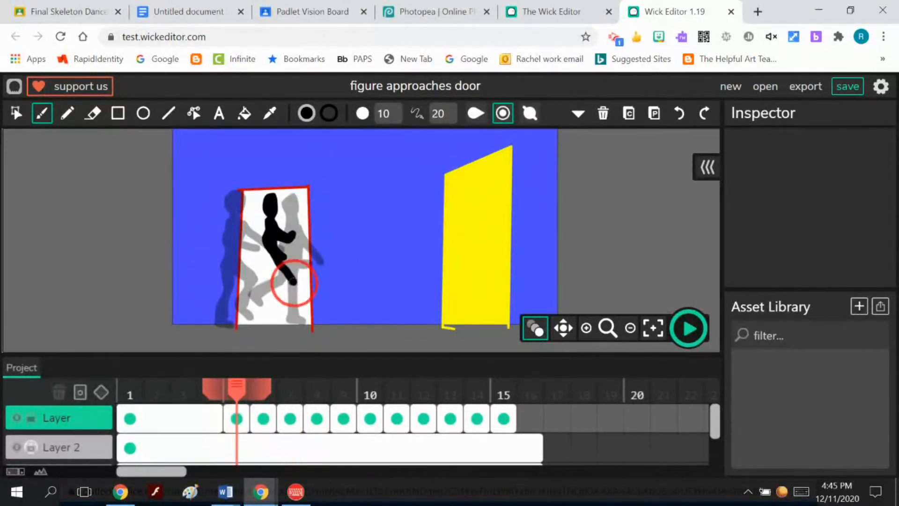
mouse_move(281, 263)
left_mouse_down()
mouse_move(281, 287)
mouse_move(261, 305)
mouse_move(283, 245)
left_mouse_up()
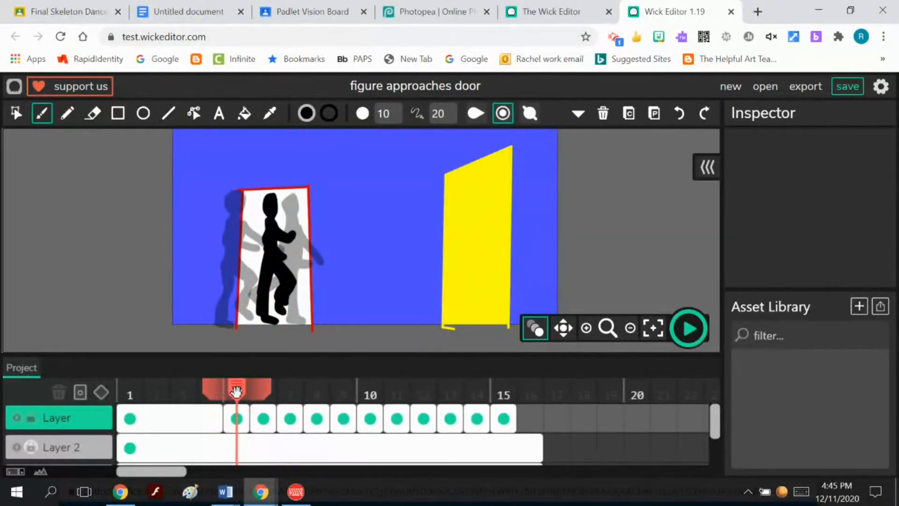
Preview the animation from frame 1 and stop the playback
left_click_drag(234, 389, 131, 391)
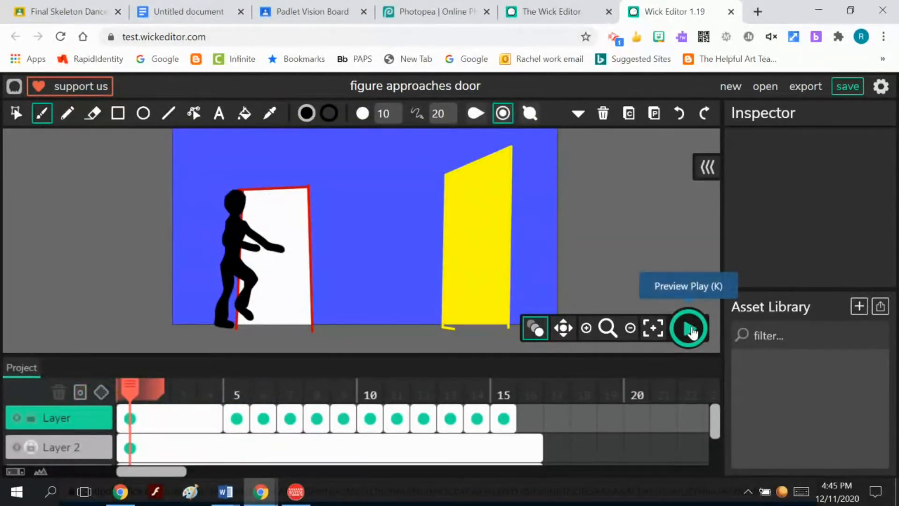
left_click(691, 329)
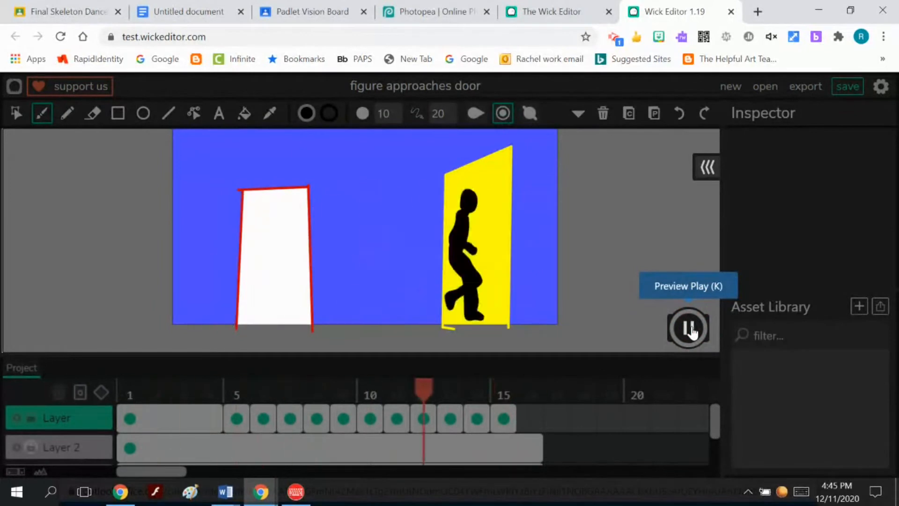
left_click(689, 329)
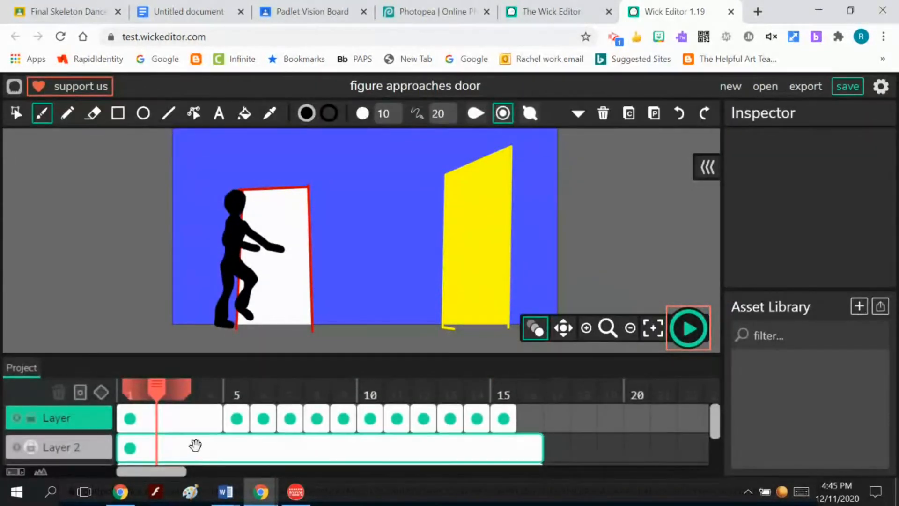
Shorten the figure layer's first frame to length 3 and unite the figure's shapes on frame 5 into one path
left_click_drag(219, 420, 176, 420)
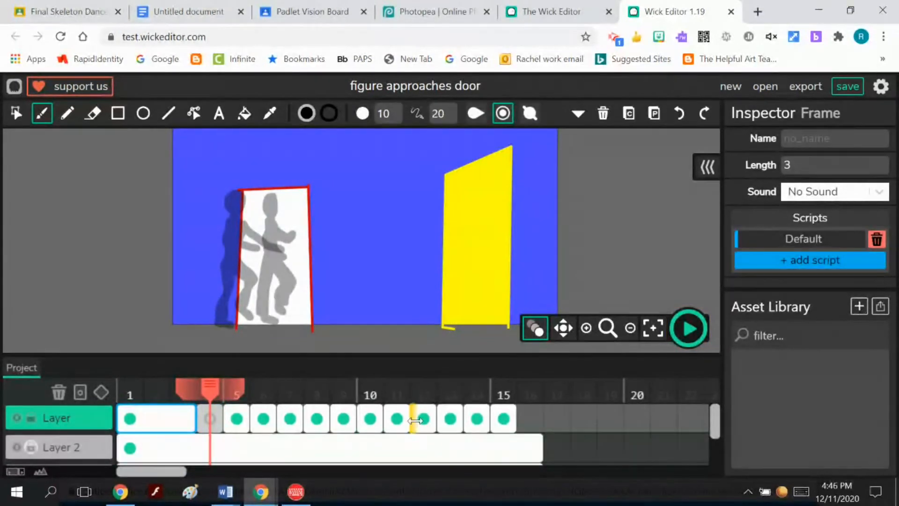
left_click(237, 418)
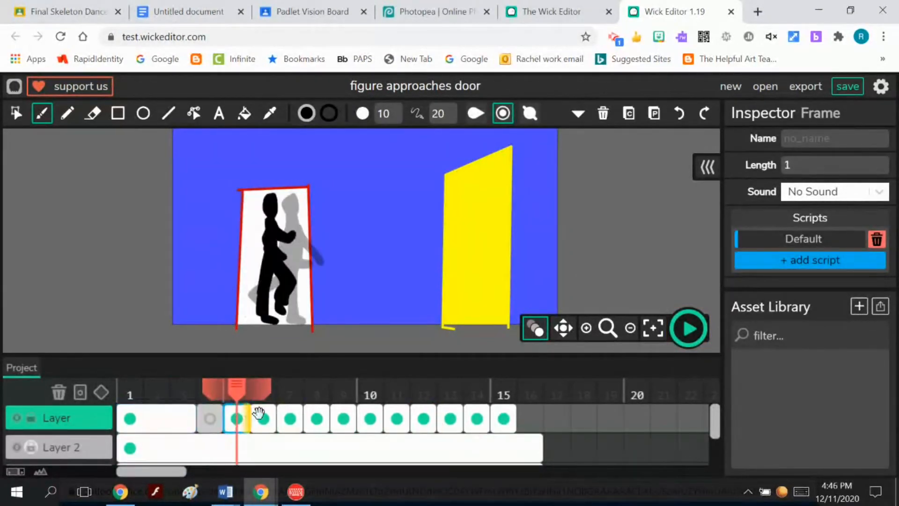
left_click(17, 113)
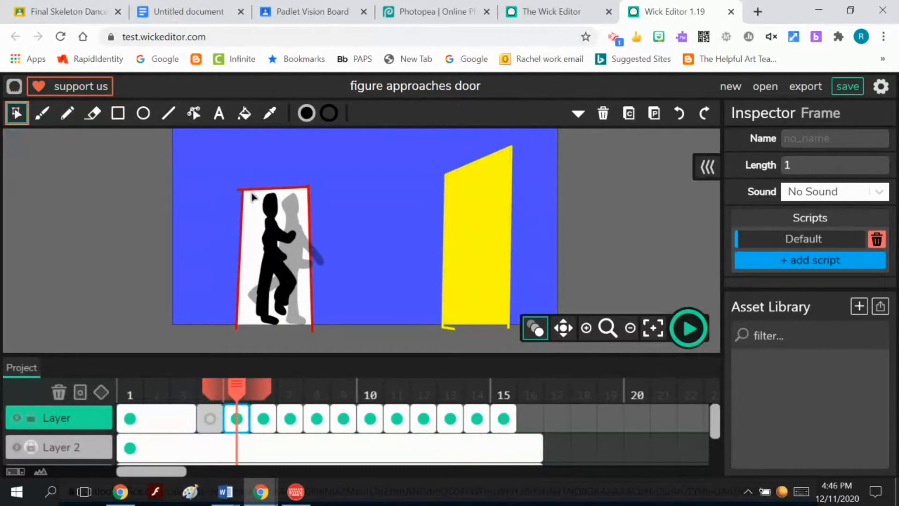
left_click_drag(256, 189, 299, 335)
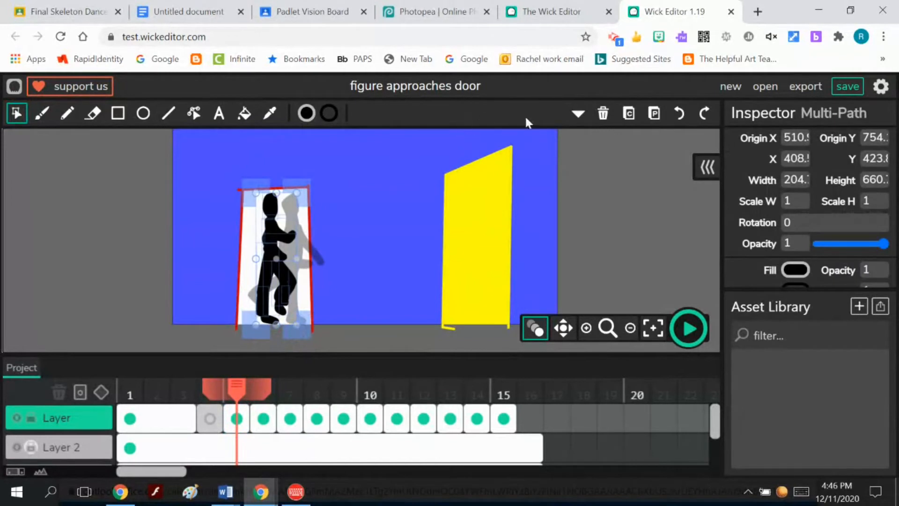
left_click(578, 114)
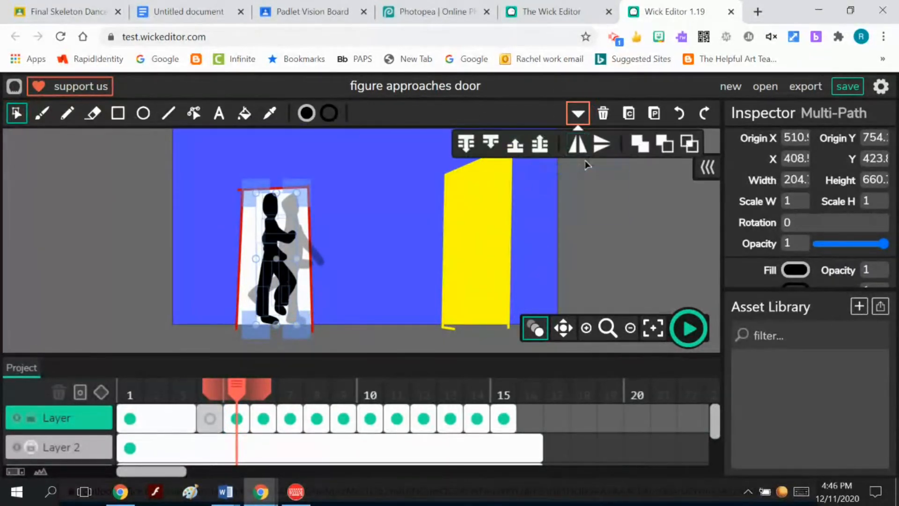
left_click(639, 141)
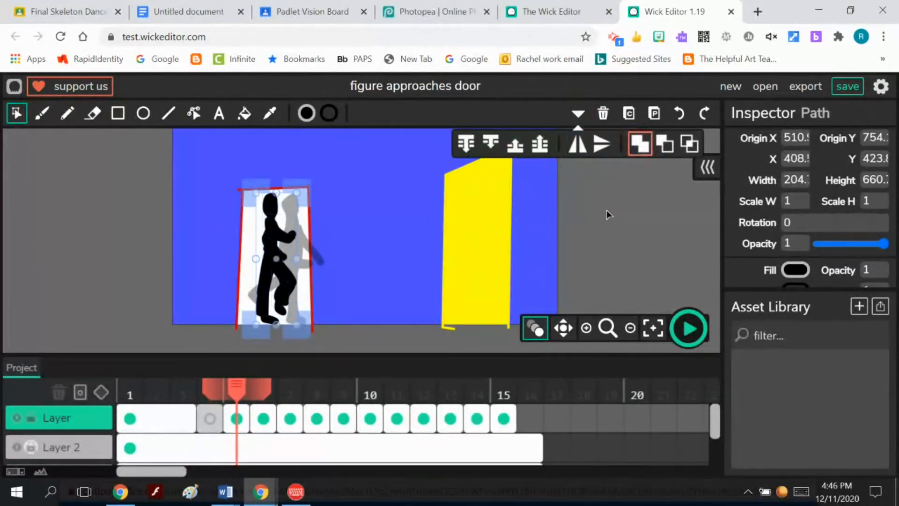
left_click(628, 115)
left_click(209, 424)
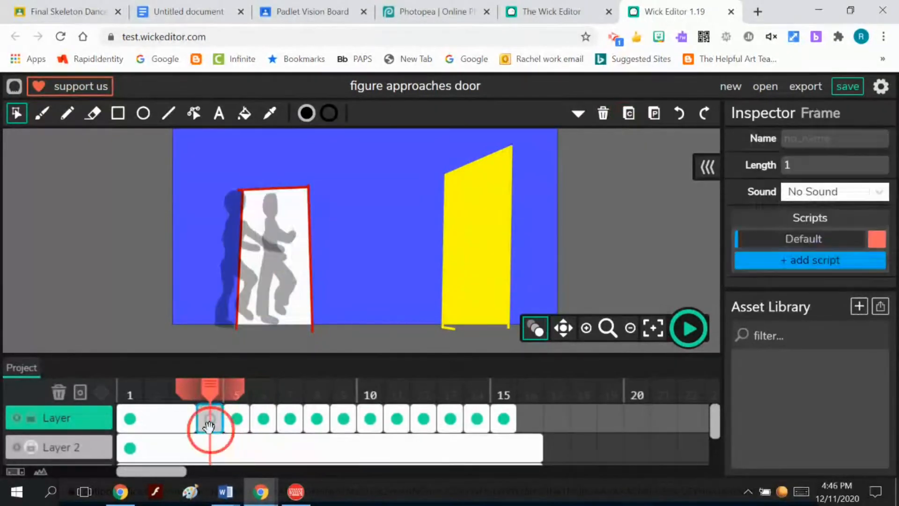
left_click(628, 117)
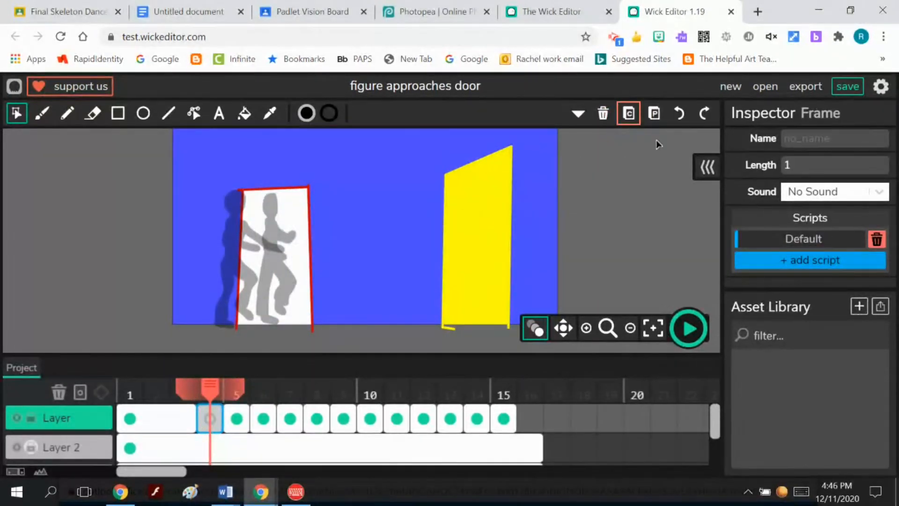
left_click(653, 116)
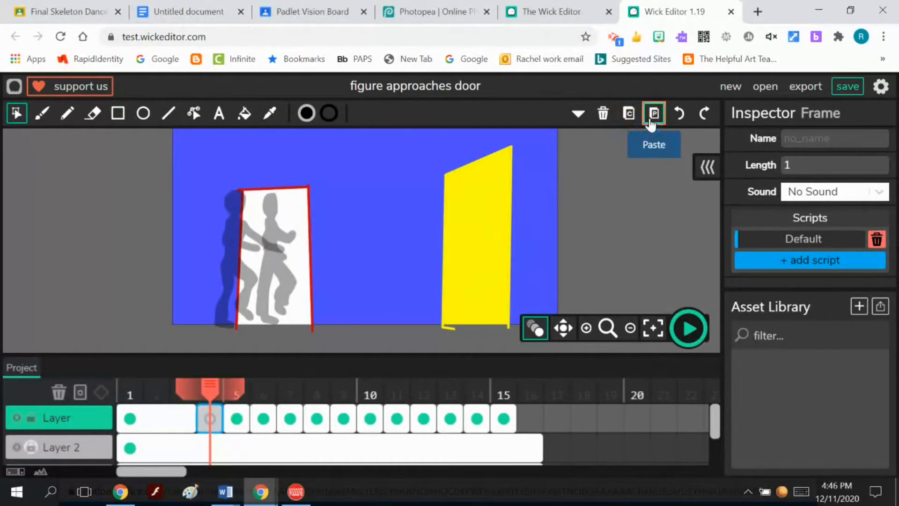
Copy the united figure from frame 5 and paste it into the empty frame 4 of the figure layer
left_click(237, 418)
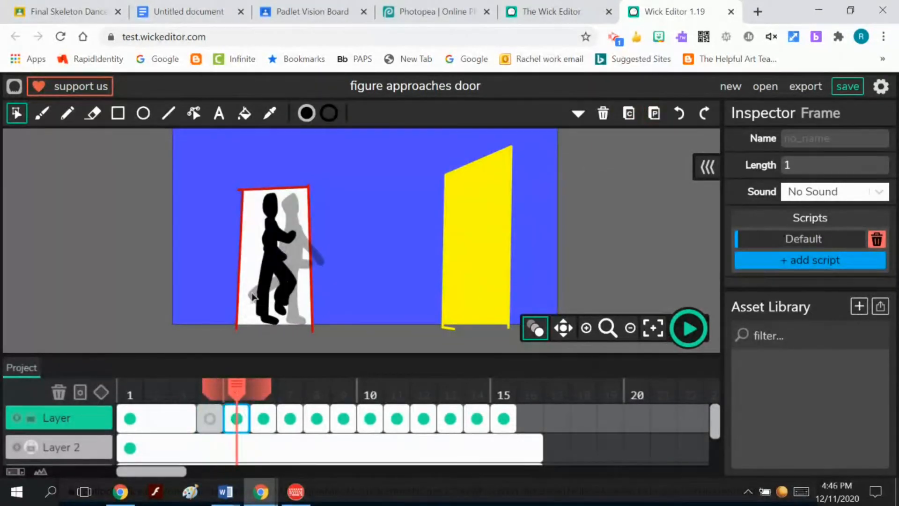
left_click_drag(242, 191, 309, 327)
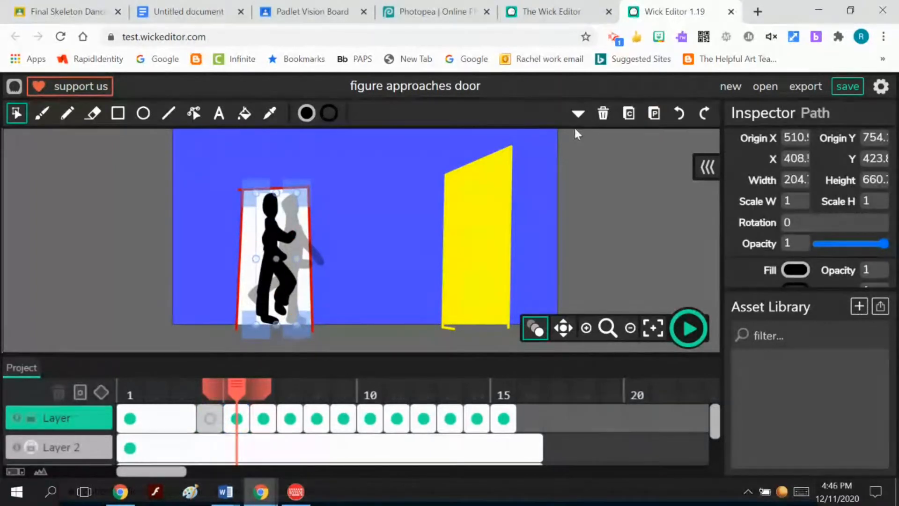
left_click(629, 112)
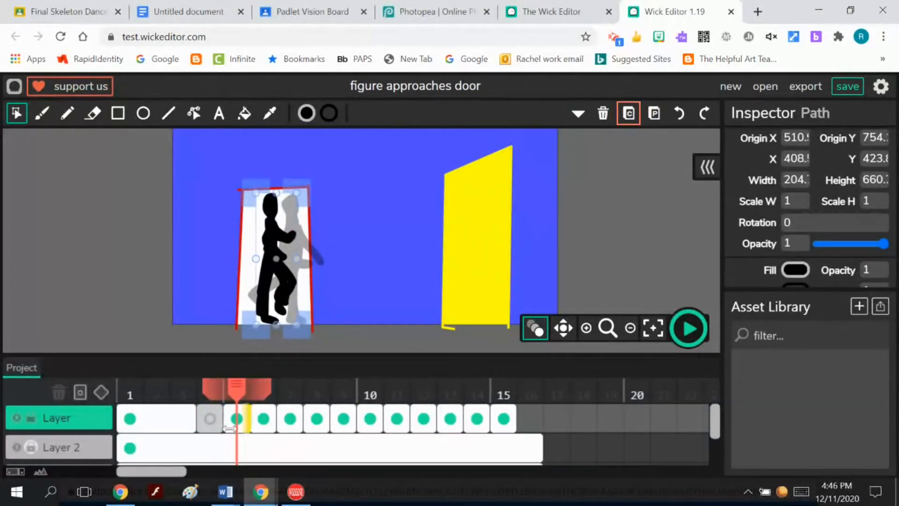
left_click(210, 420)
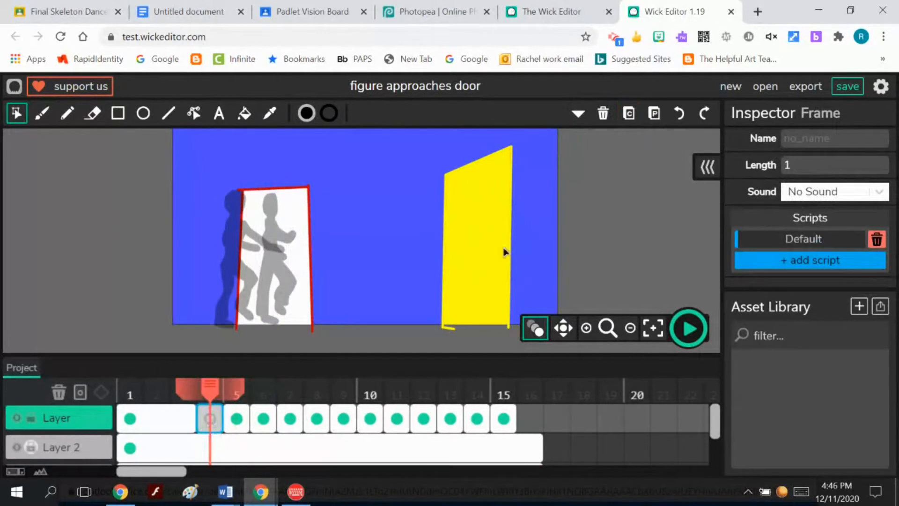
left_click(654, 113)
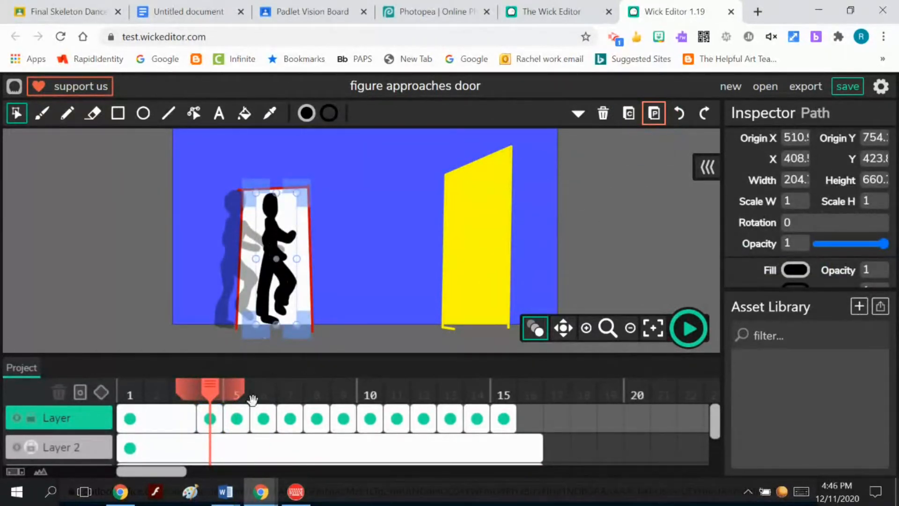
Delete the figure from frame 5, leaving that frame of the figure layer empty
left_click(235, 417)
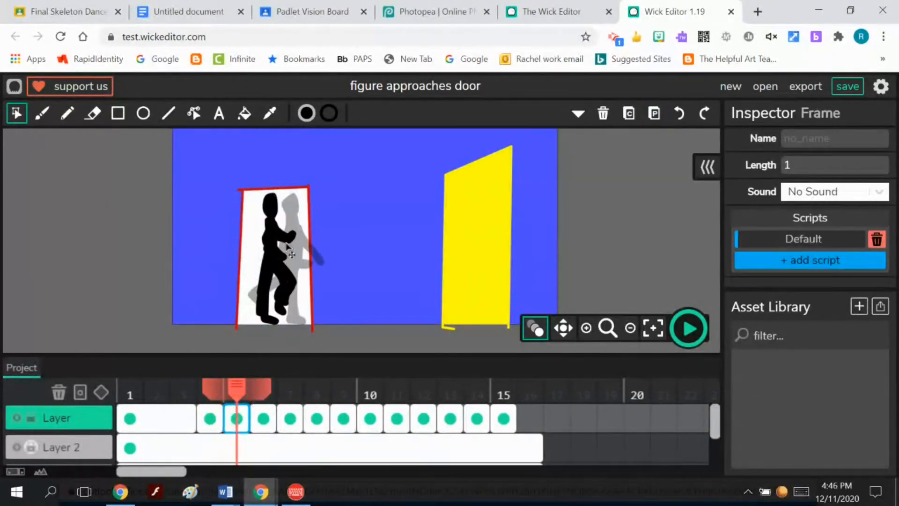
left_click(270, 256)
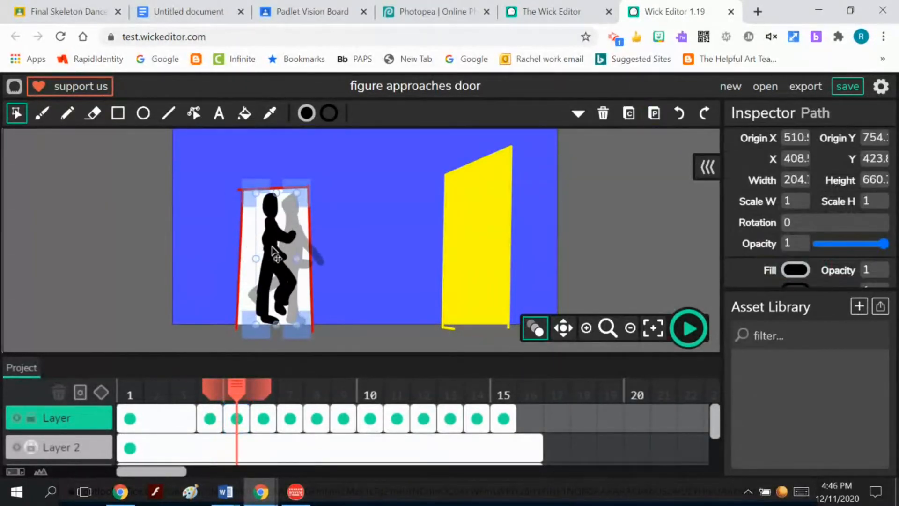
left_click(603, 113)
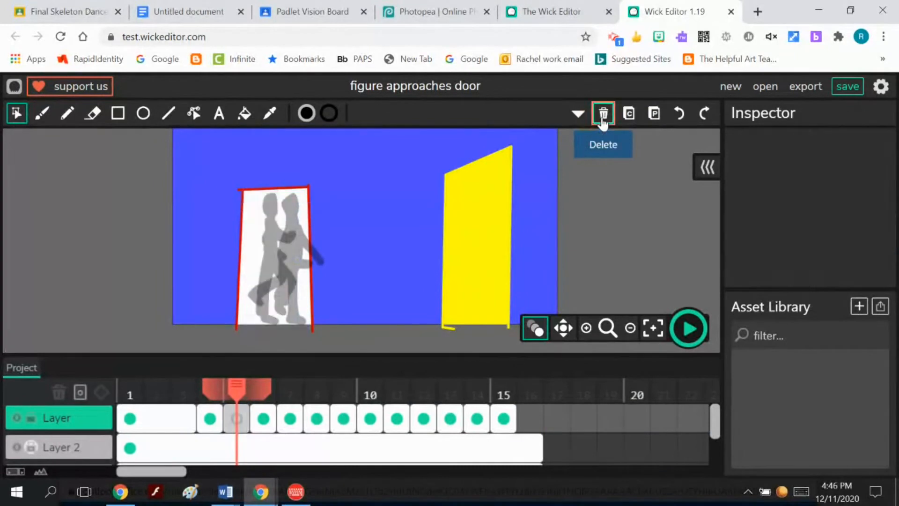
left_click(259, 423)
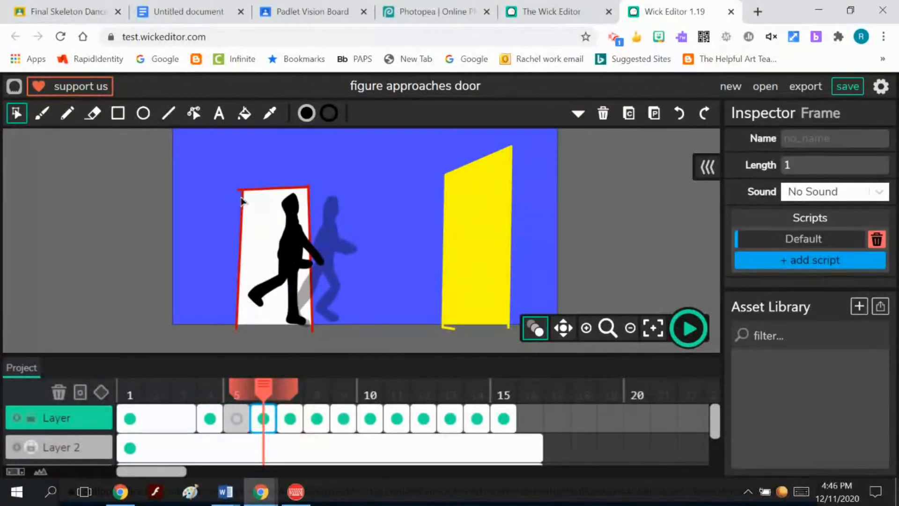
left_click_drag(249, 183, 331, 342)
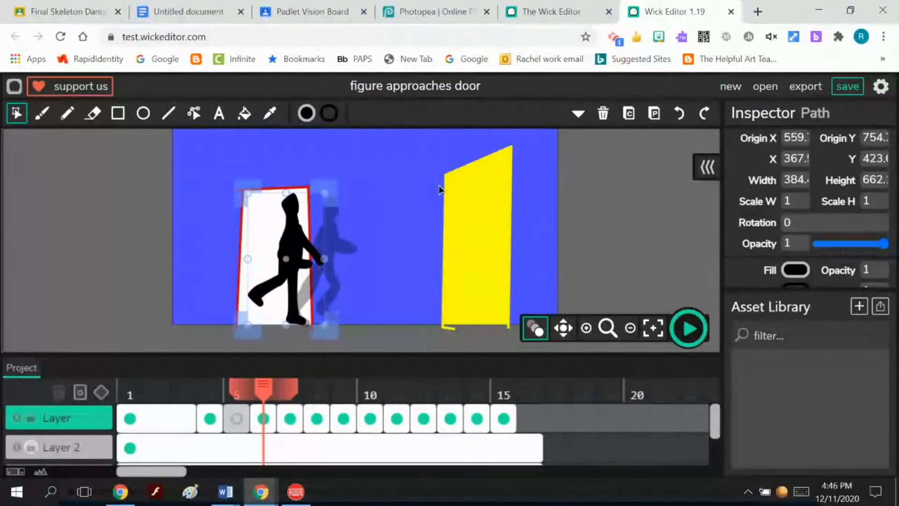
left_click(629, 112)
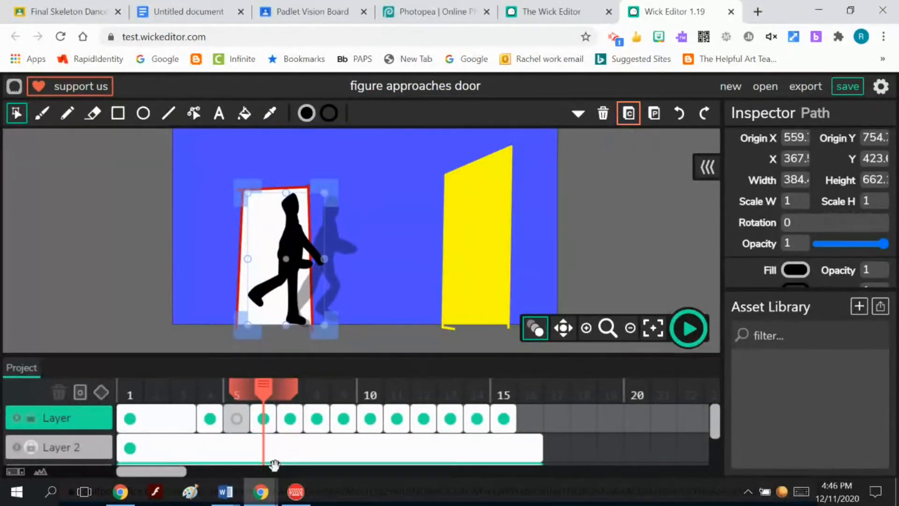
left_click(236, 418)
left_click(630, 114)
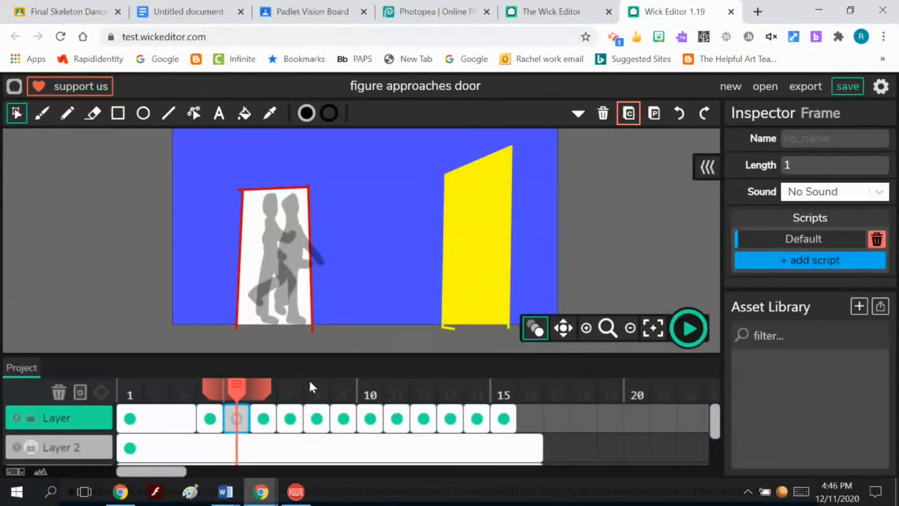
Copy the walking figure from frame 6 and paste it into the empty frame 5
left_click(264, 418)
left_click_drag(259, 196, 328, 367)
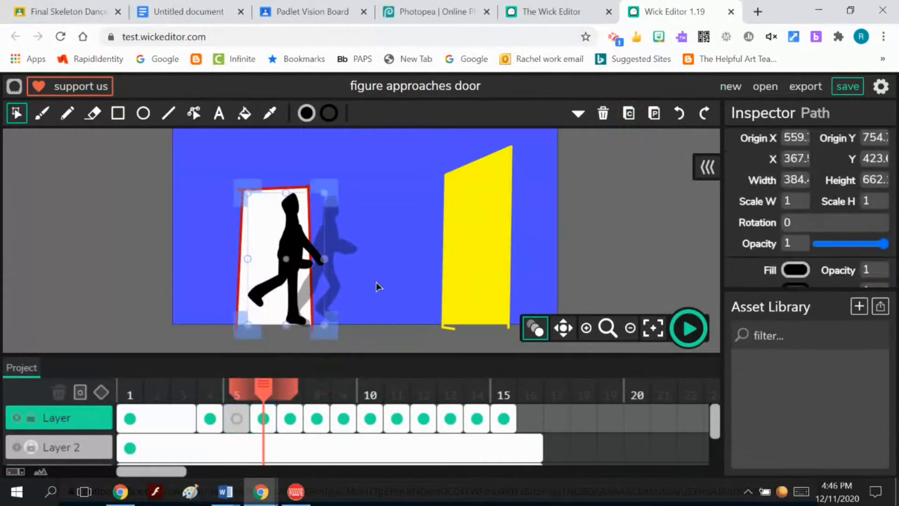
left_click(629, 113)
left_click(243, 427)
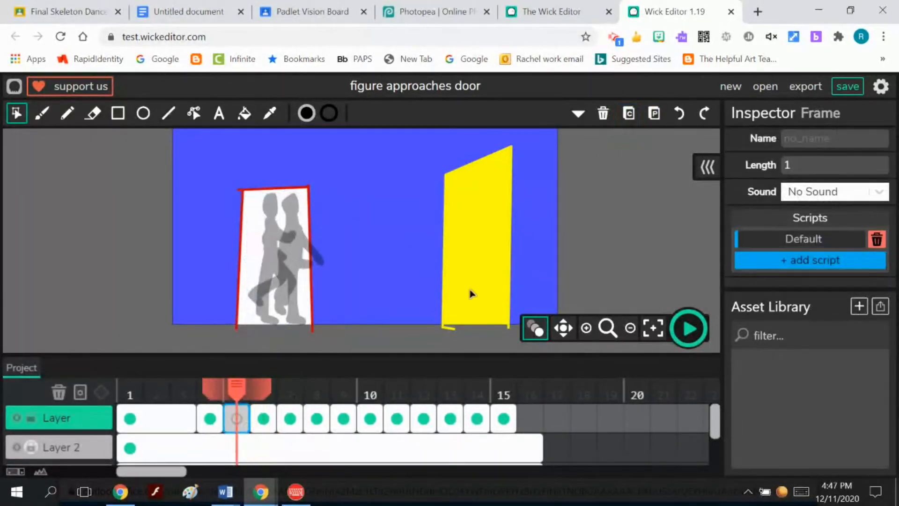
left_click(656, 114)
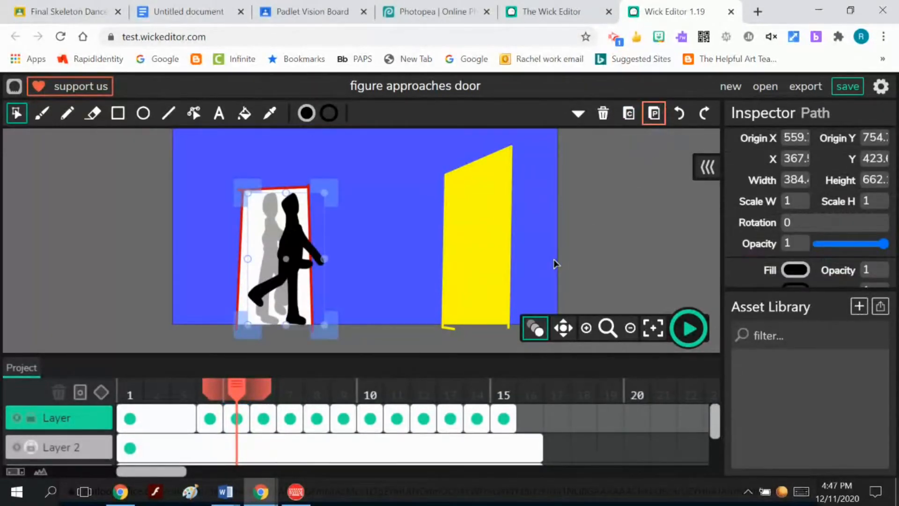
Move the figure on frame 6 about 70 px toward the yellow door and go on to frame 8
left_click(262, 422)
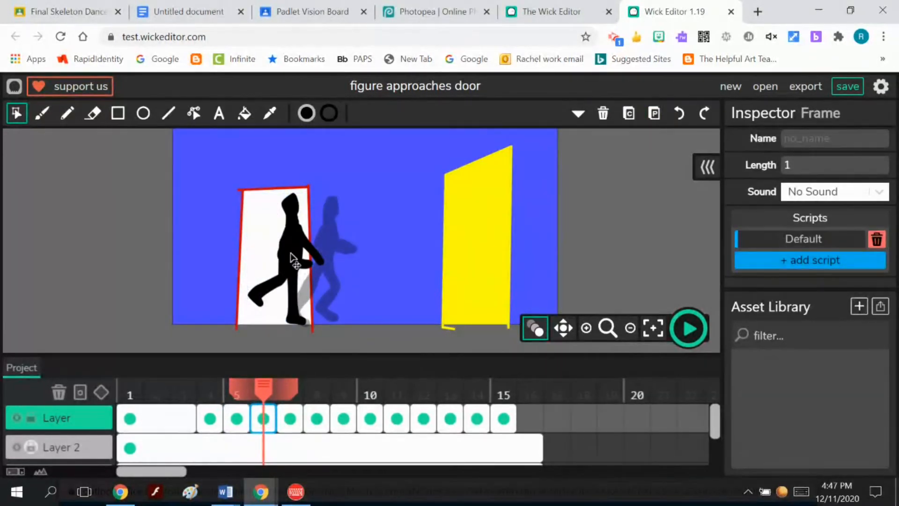
left_click(292, 248)
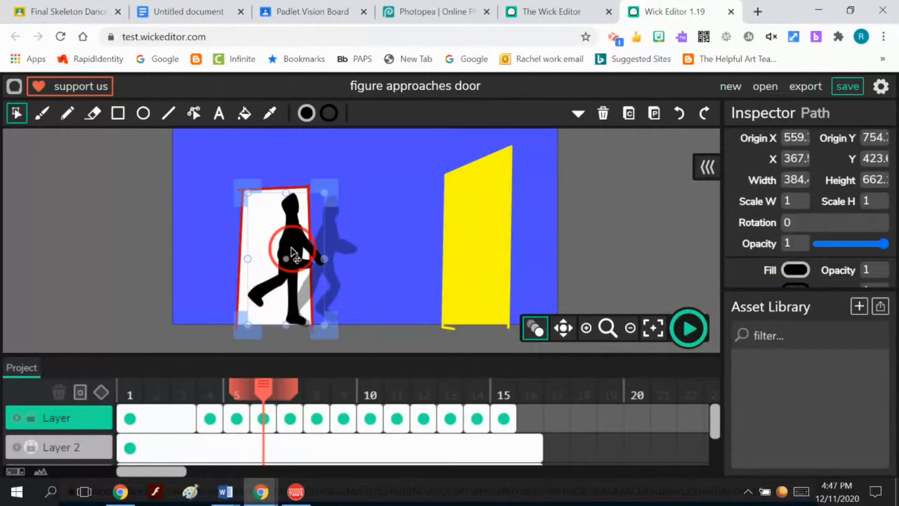
left_click_drag(292, 249, 302, 252)
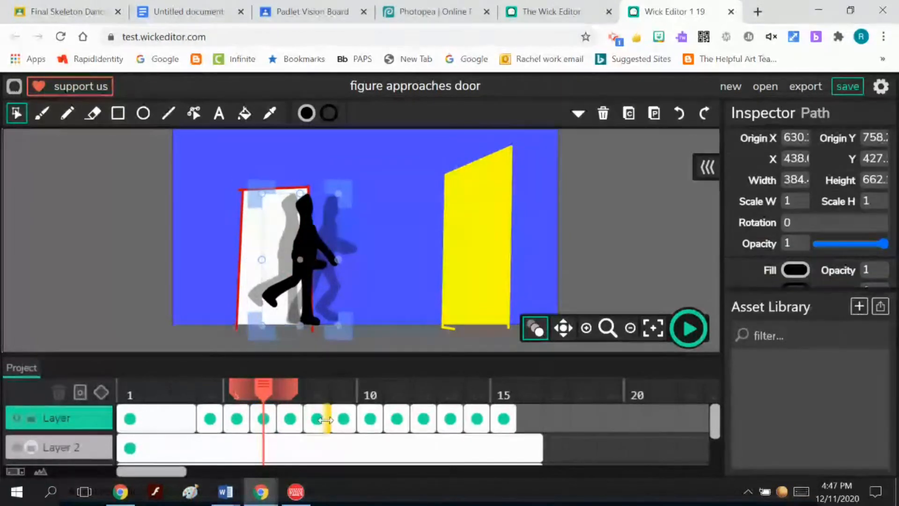
left_click(287, 424)
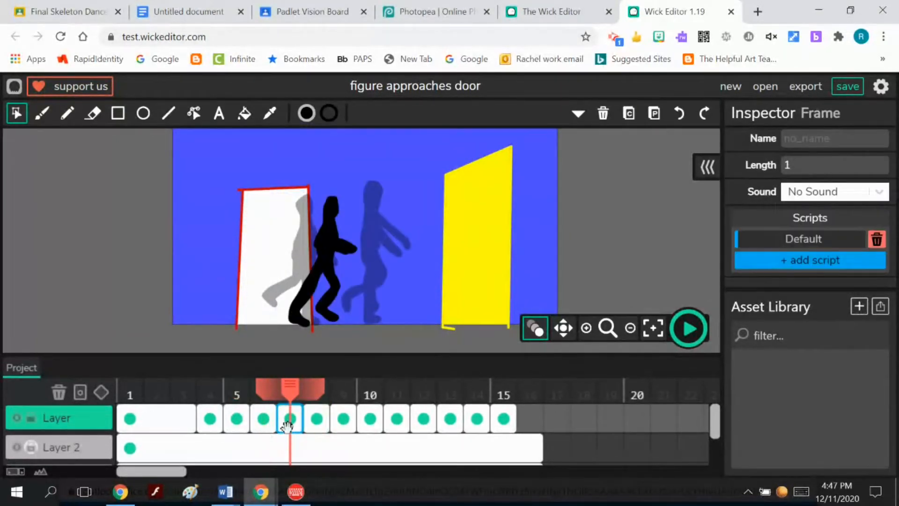
left_click(317, 424)
left_click(363, 246)
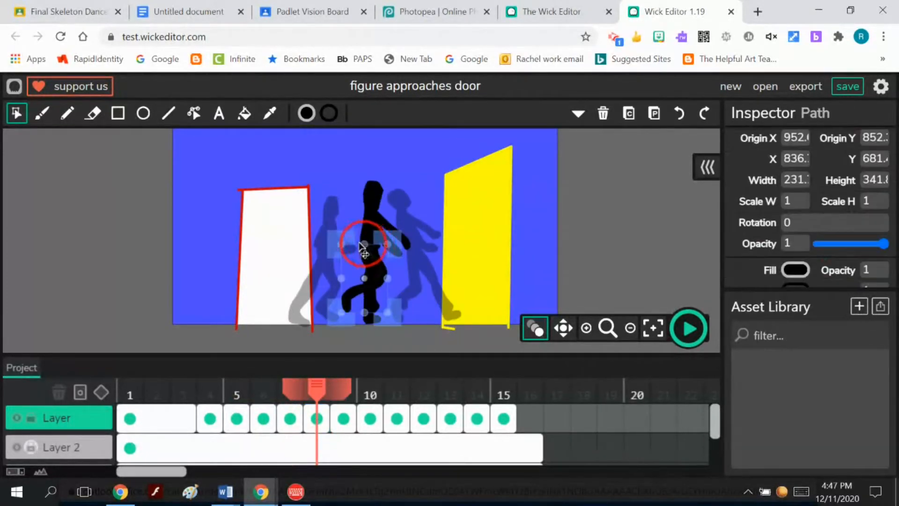
left_click_drag(360, 242, 351, 243)
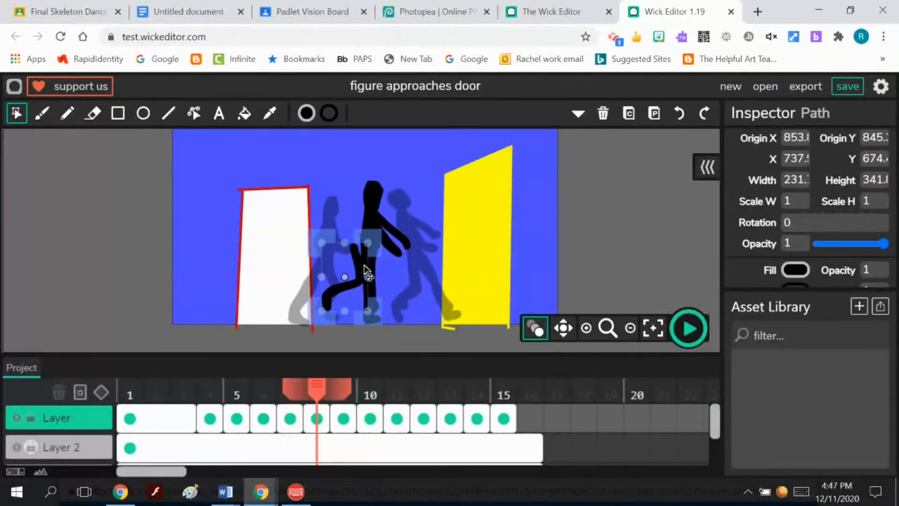
key("ctrl+z")
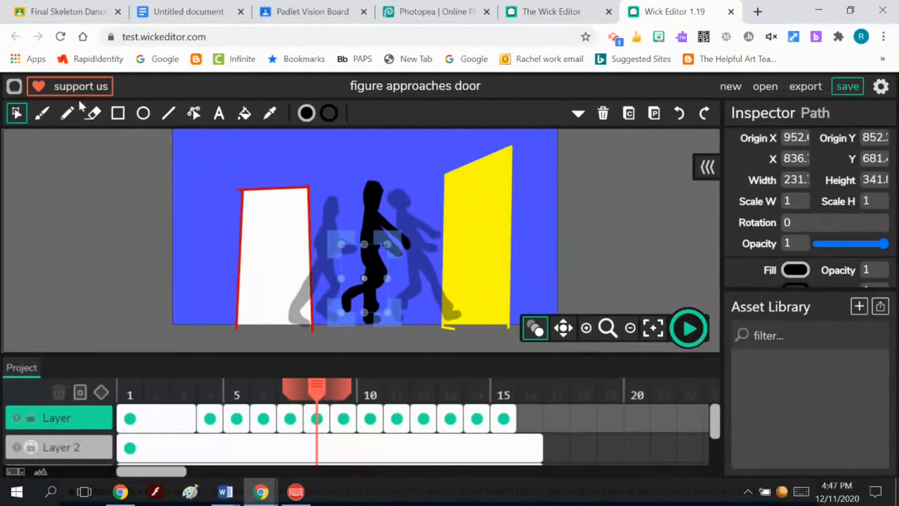
Select all of the figure's shapes on frame 8 and unite them into one path
left_click(578, 113)
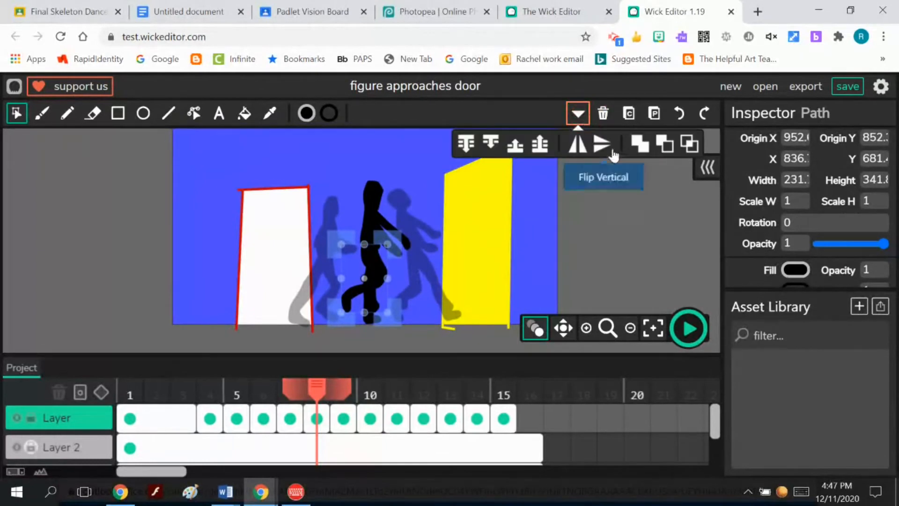
left_click(642, 145)
left_click_drag(331, 160, 418, 323)
left_click(578, 113)
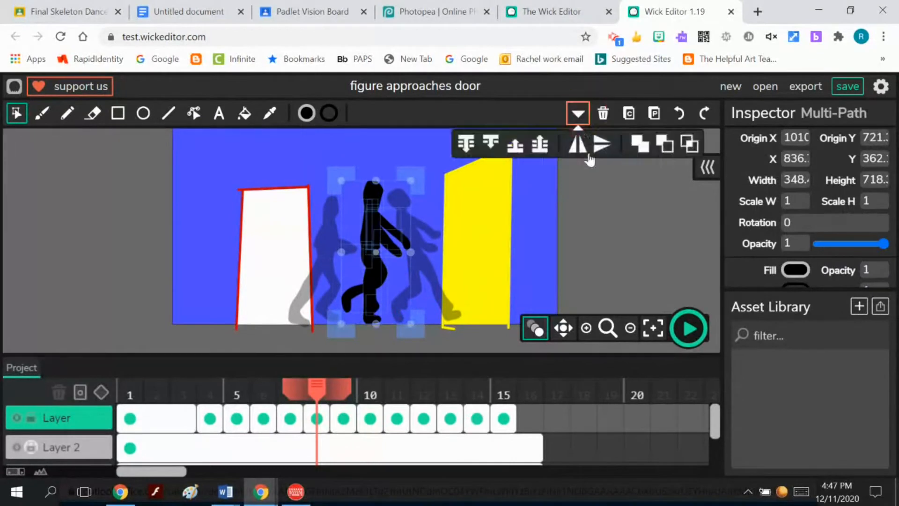
left_click(640, 143)
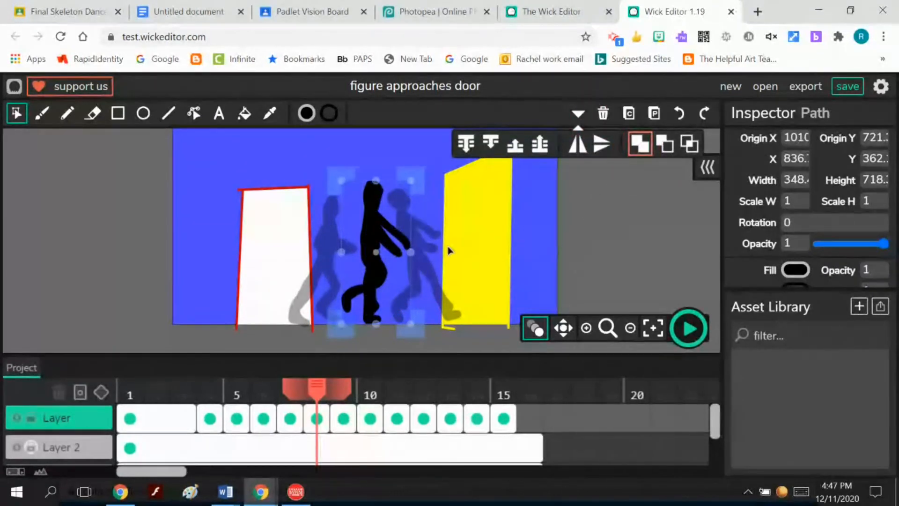
Move the united figure on frame 8 about 74 px toward the white door and resize it to about 362 wide by 696 high
left_click(372, 264)
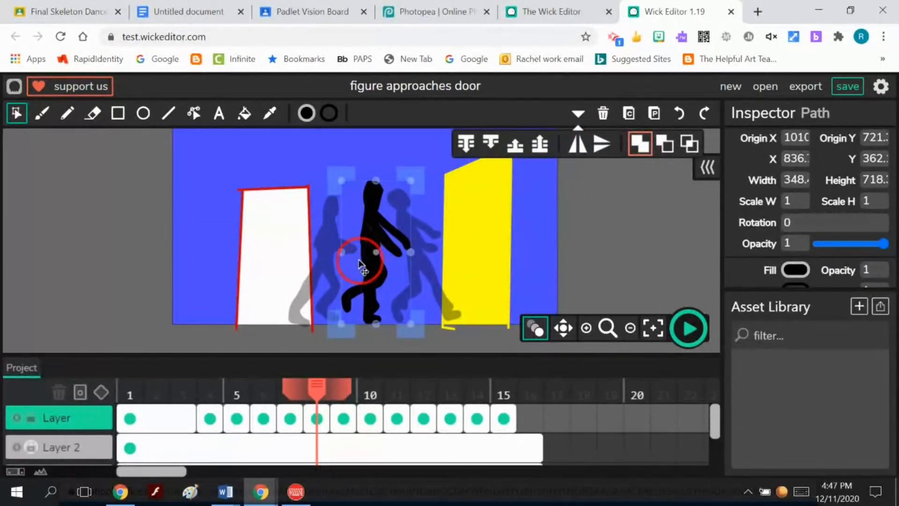
left_click_drag(360, 263, 325, 260)
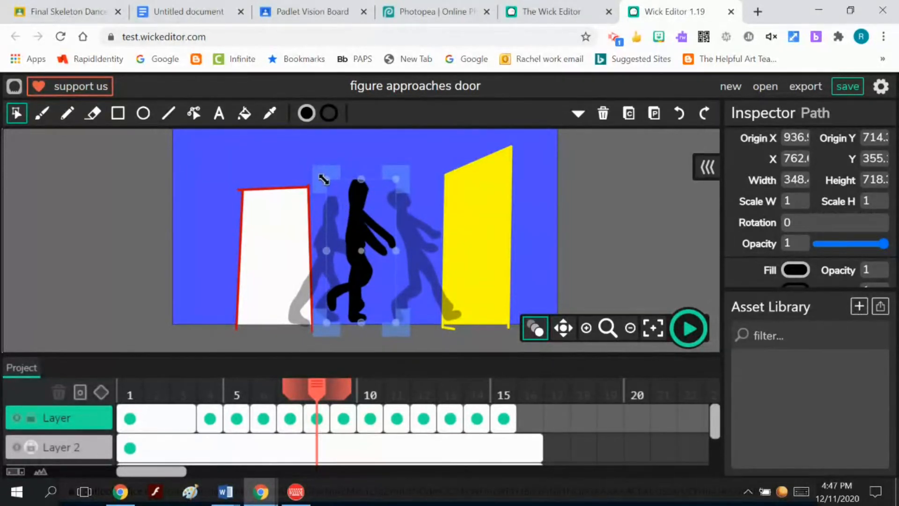
left_click_drag(323, 179, 330, 188)
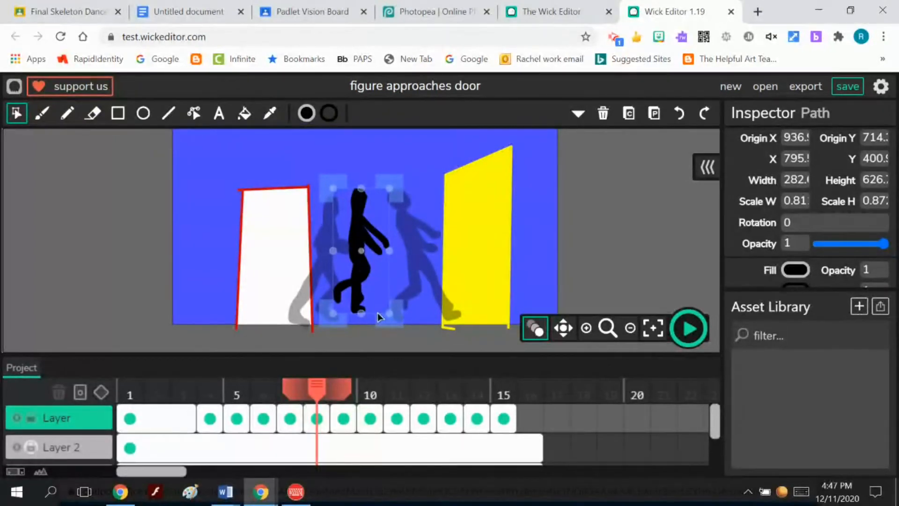
left_click_drag(389, 316, 398, 319)
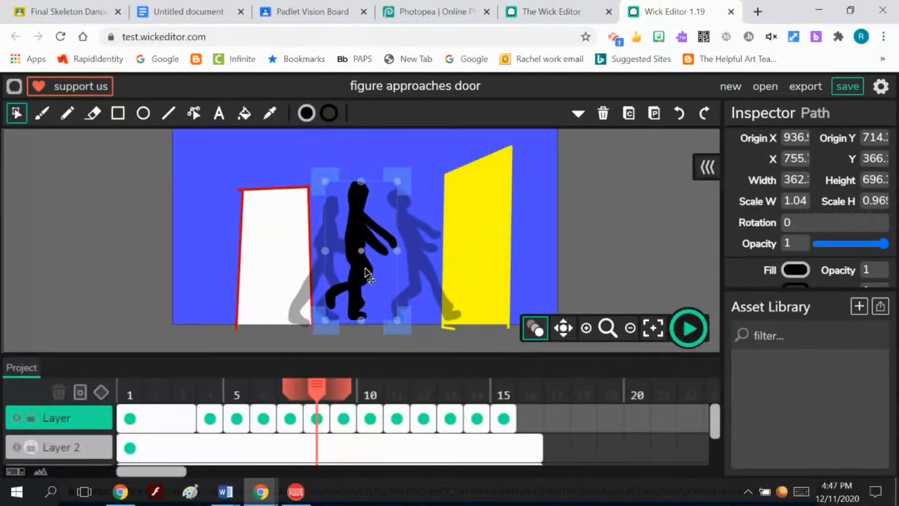
left_click(365, 274)
mouse_move(365, 275)
left_mouse_down()
mouse_move(365, 283)
mouse_move(357, 272)
mouse_move(360, 280)
left_mouse_up()
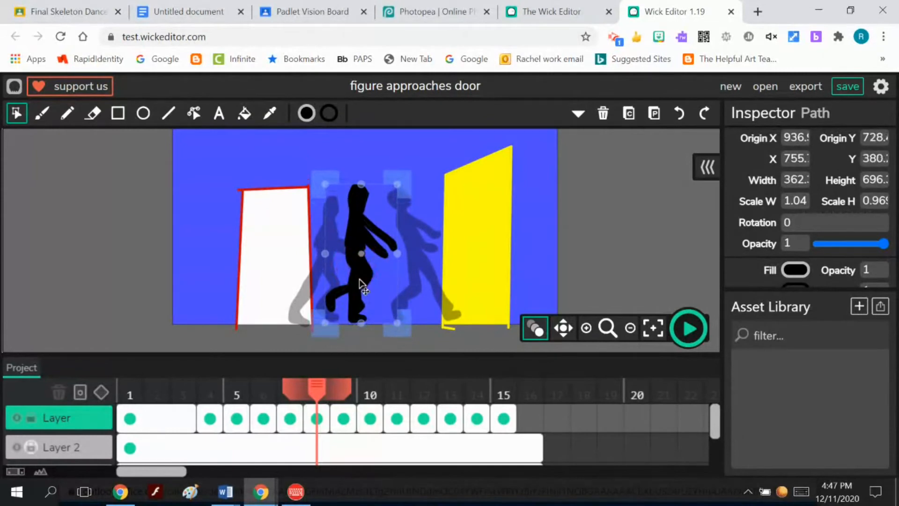
Shrink the figure on frame 8 a little further and go on to frame 9
left_click(397, 187)
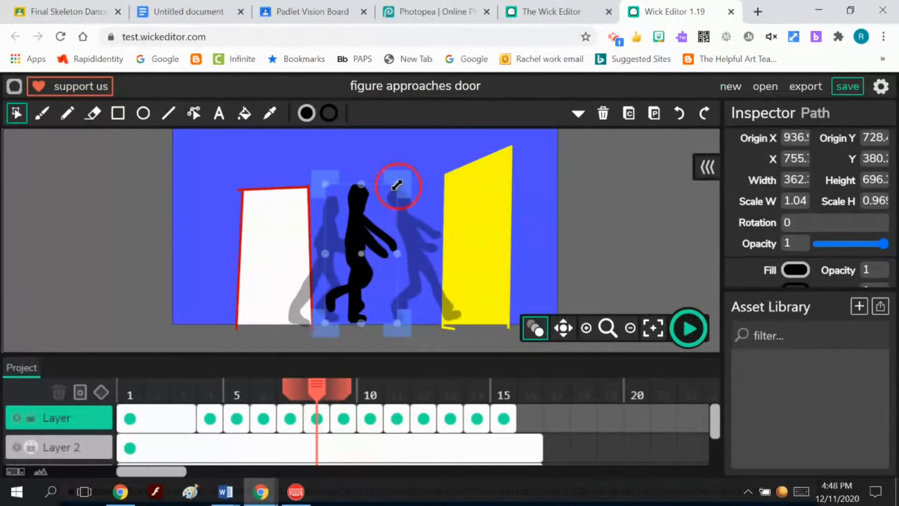
left_click_drag(397, 187, 394, 197)
left_click(343, 420)
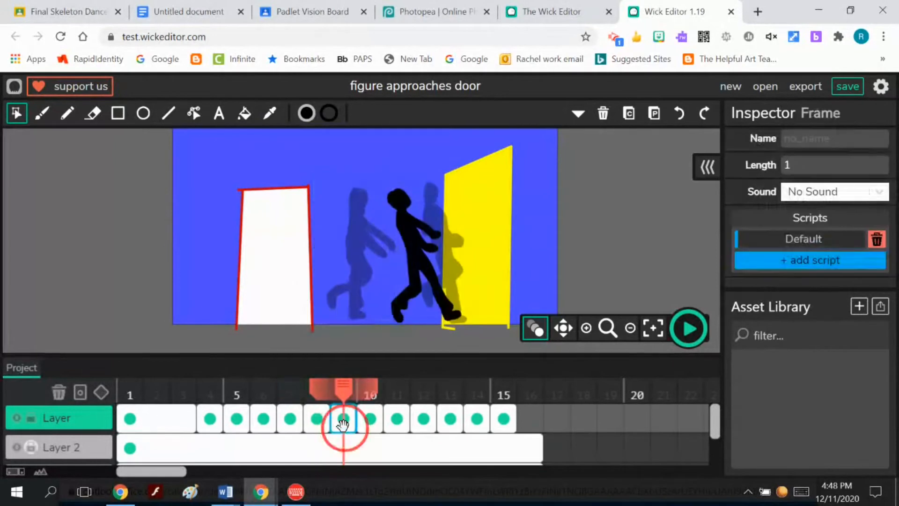
Unite all of the figure's shapes on frame 9 into one path and move it about 120 px toward the white door
left_click(412, 257)
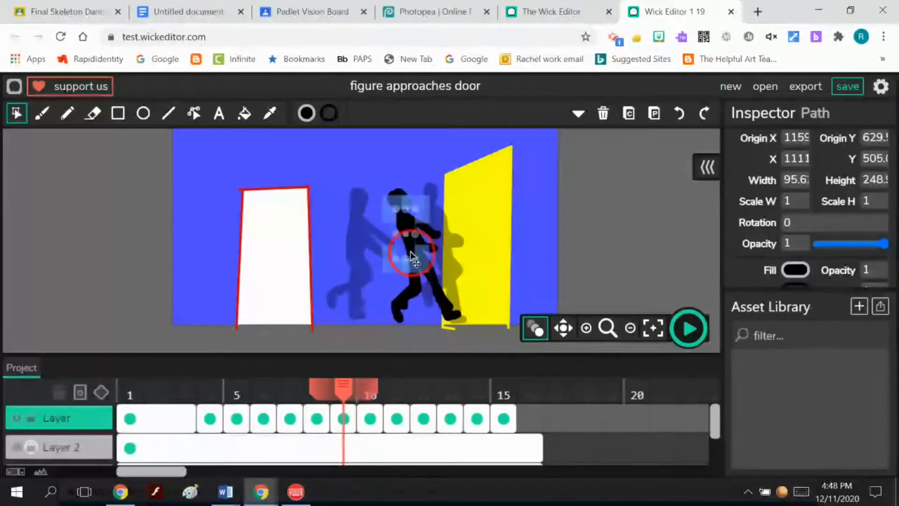
left_click(377, 184)
left_click_drag(381, 187, 460, 318)
left_click(578, 113)
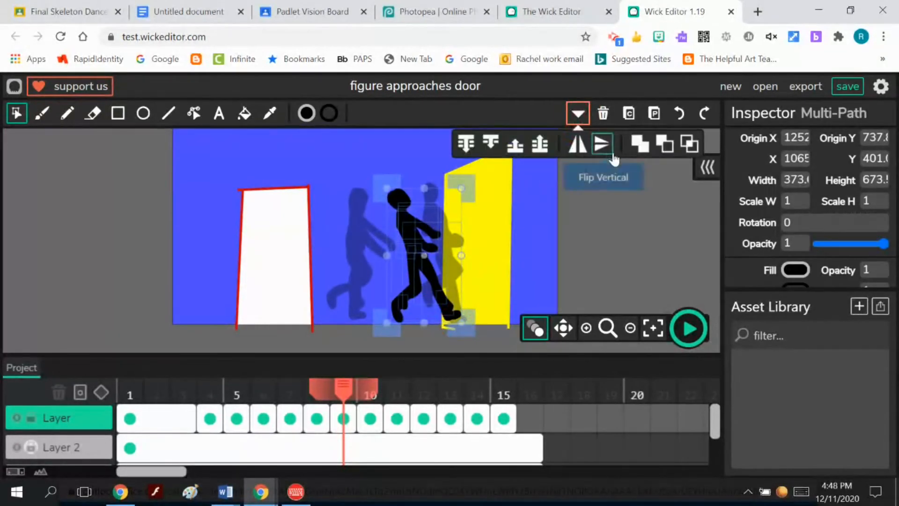
left_click(640, 143)
left_click_drag(415, 243, 401, 243)
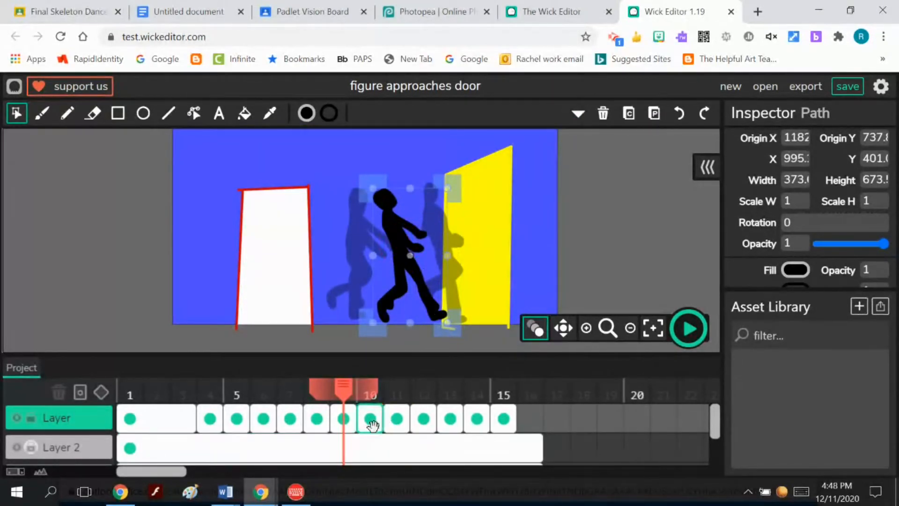
left_click_drag(401, 248, 388, 255)
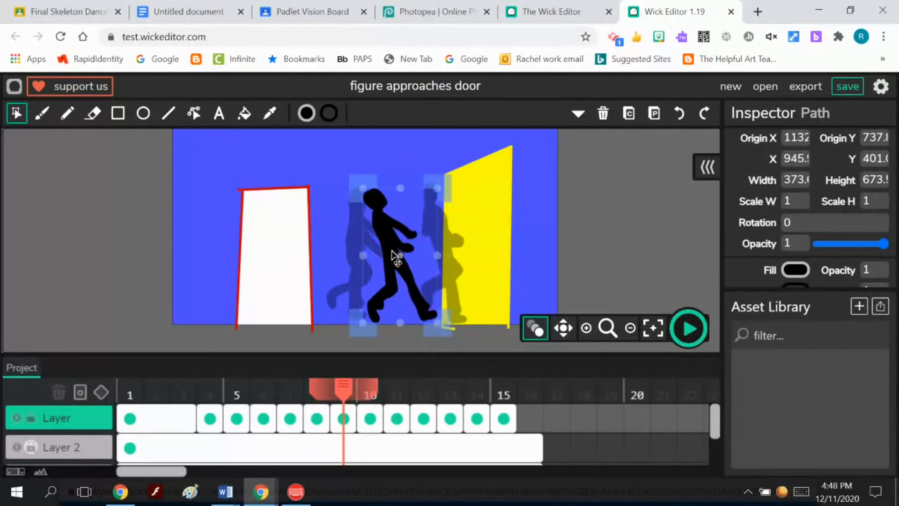
Unite all of the figure's shapes on frame 10 and move the result about 81 px toward the white door and 10 px down
left_click(371, 422)
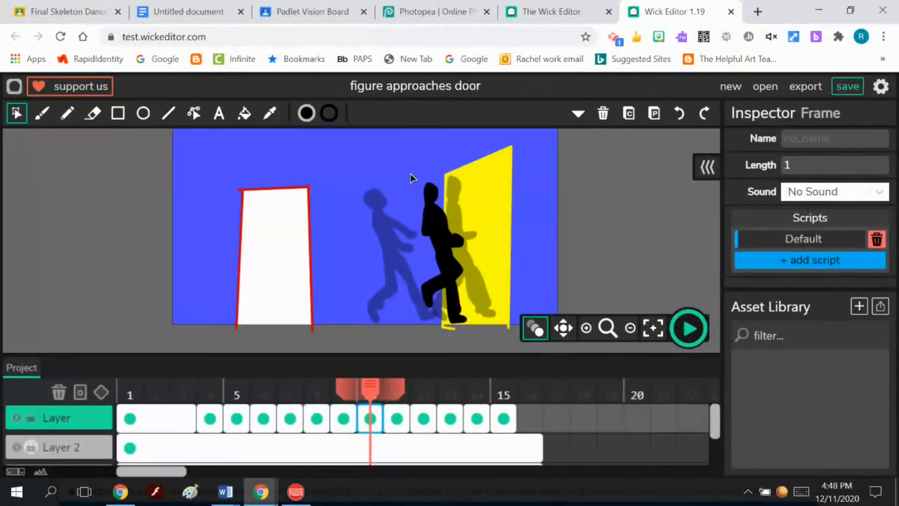
left_click_drag(412, 180, 475, 303)
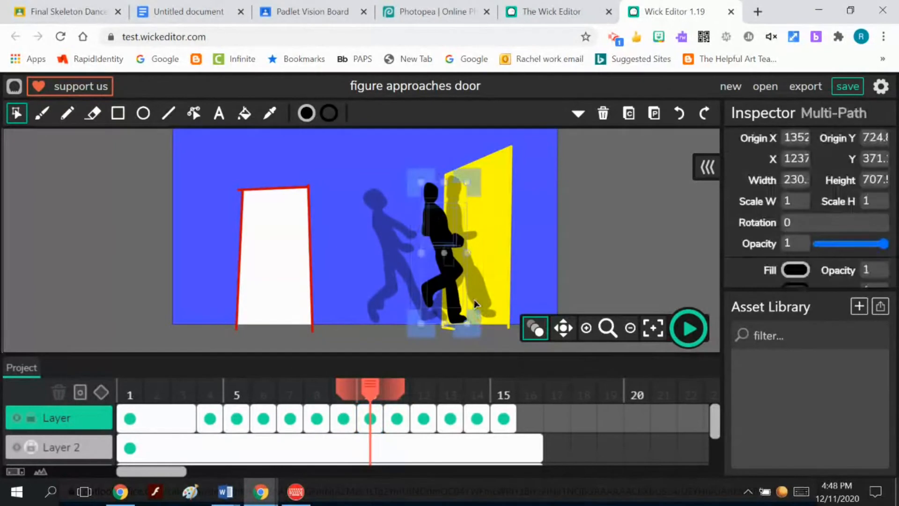
left_click(577, 114)
left_click(641, 143)
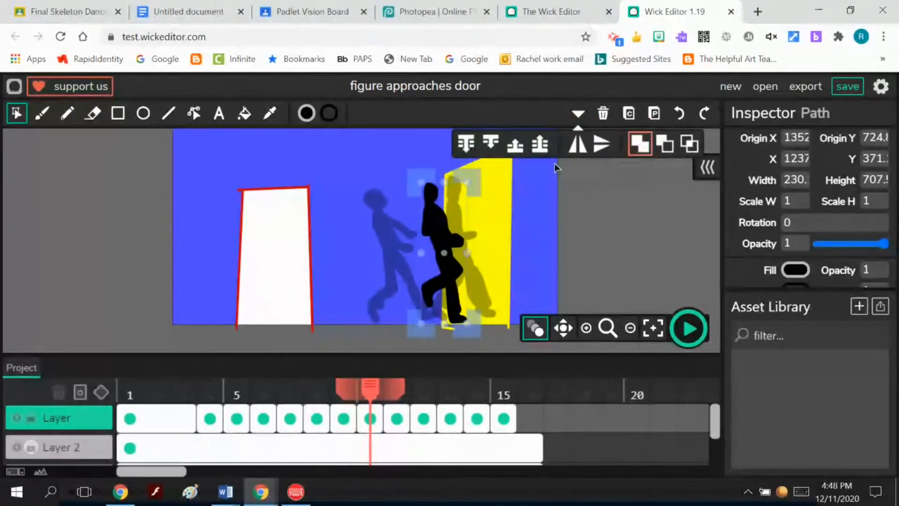
left_click_drag(448, 271, 434, 279)
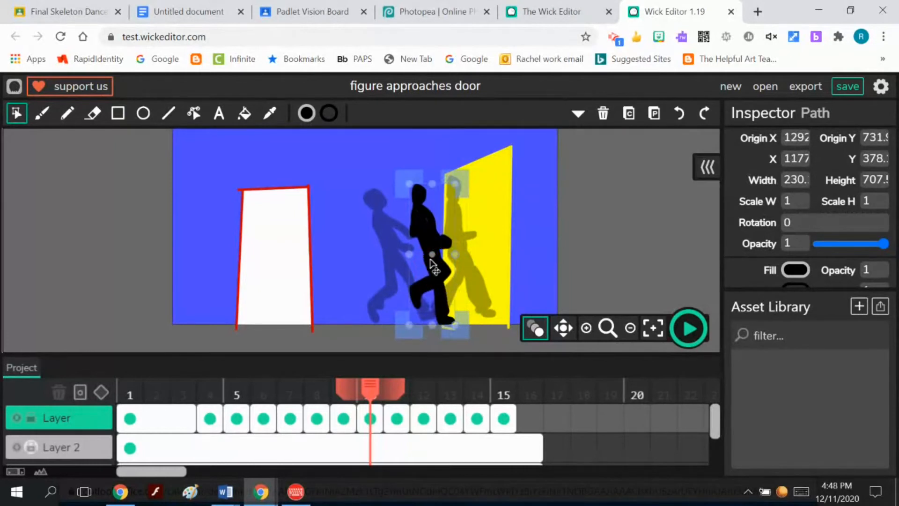
left_click(426, 243)
left_click_drag(424, 244, 420, 245)
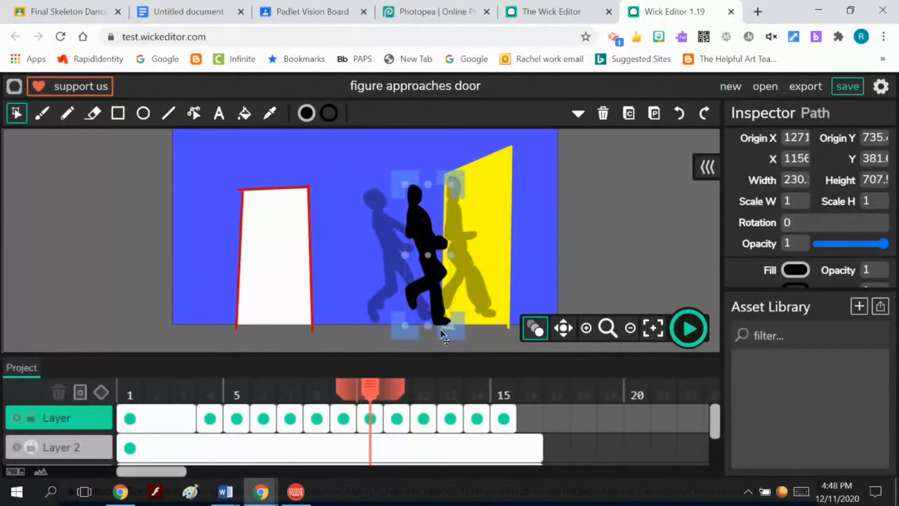
Select all of the figure's shapes on frame 11 and unite them into one path
left_click(397, 418)
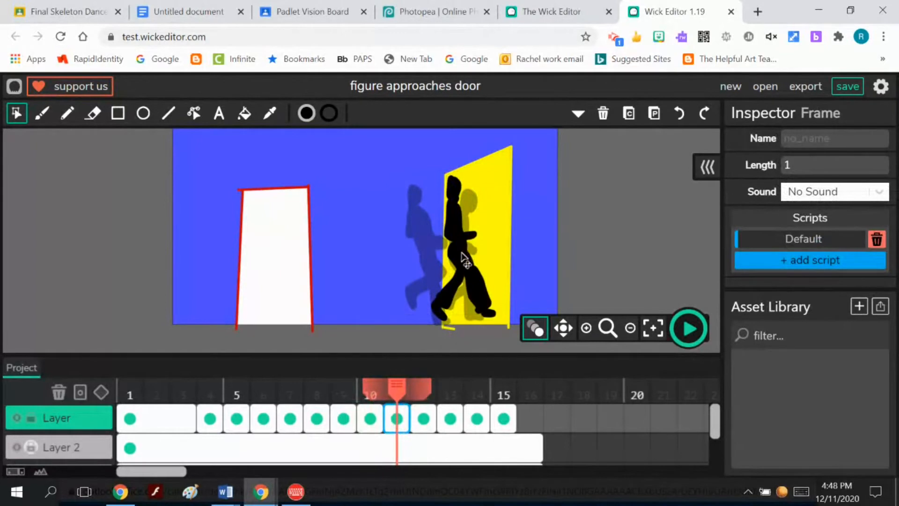
left_click_drag(437, 189, 496, 323)
left_click(578, 113)
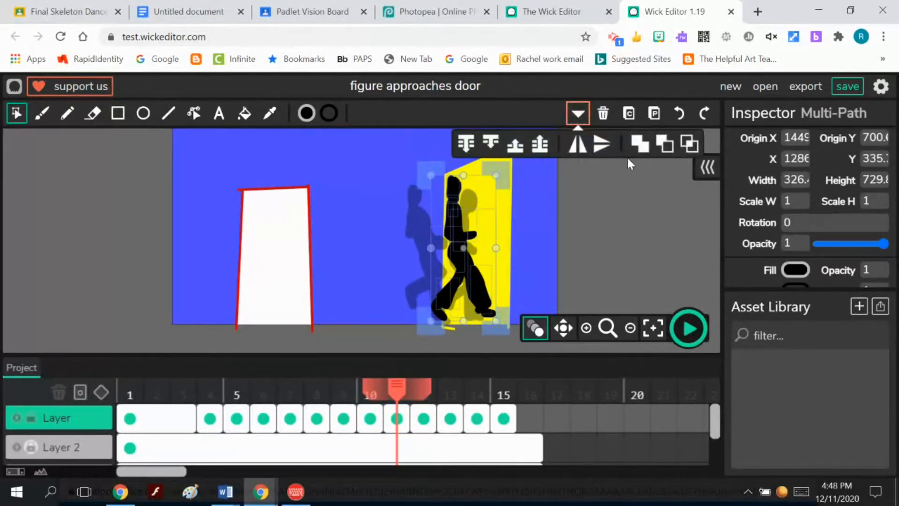
left_click(639, 144)
Move the united figure on frame 11 about 85 px toward the white door and 32 px down, and go on to frame 12
left_click(462, 263)
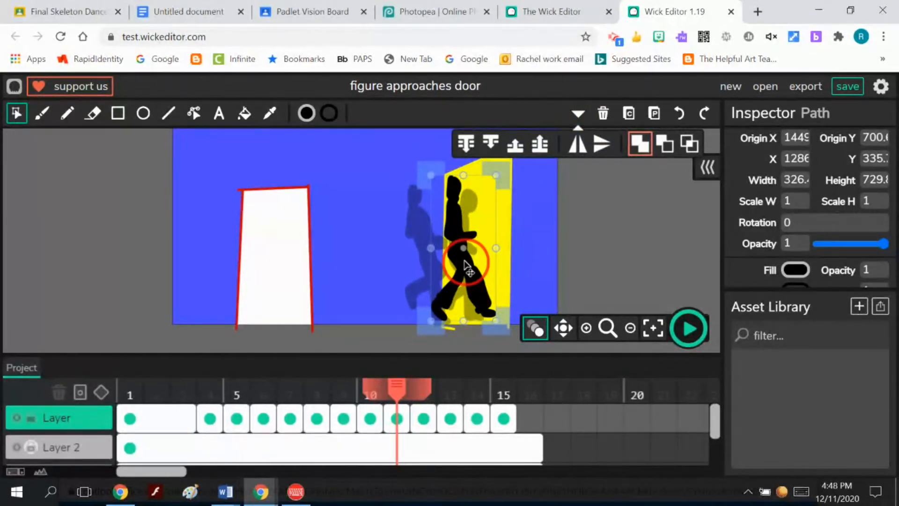
left_click_drag(462, 263, 462, 298)
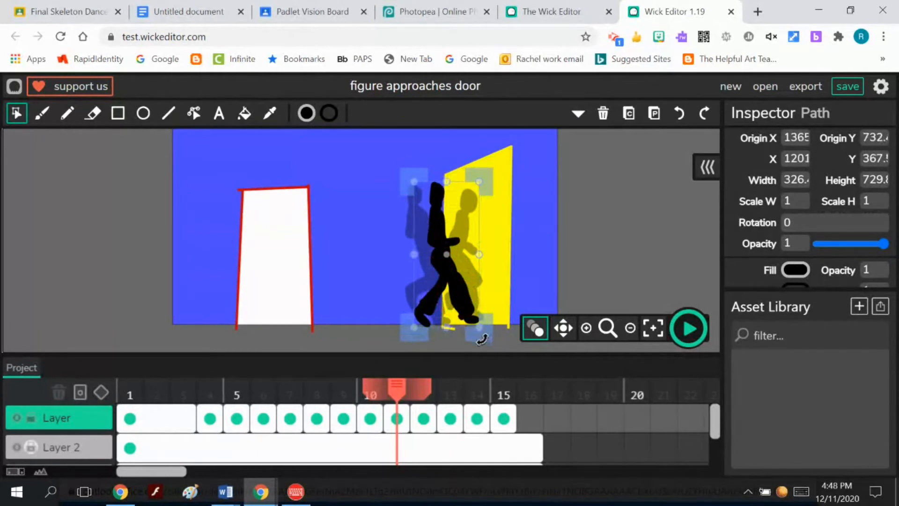
left_click(425, 420)
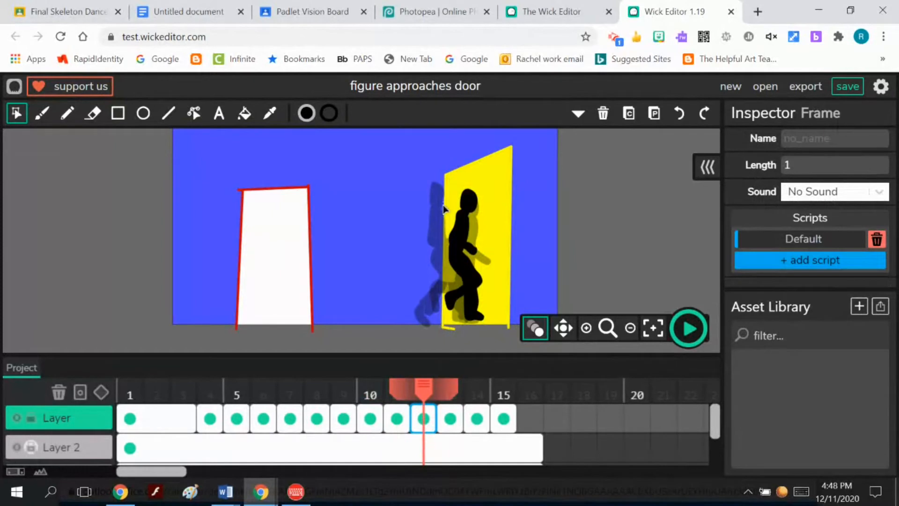
left_click(464, 253)
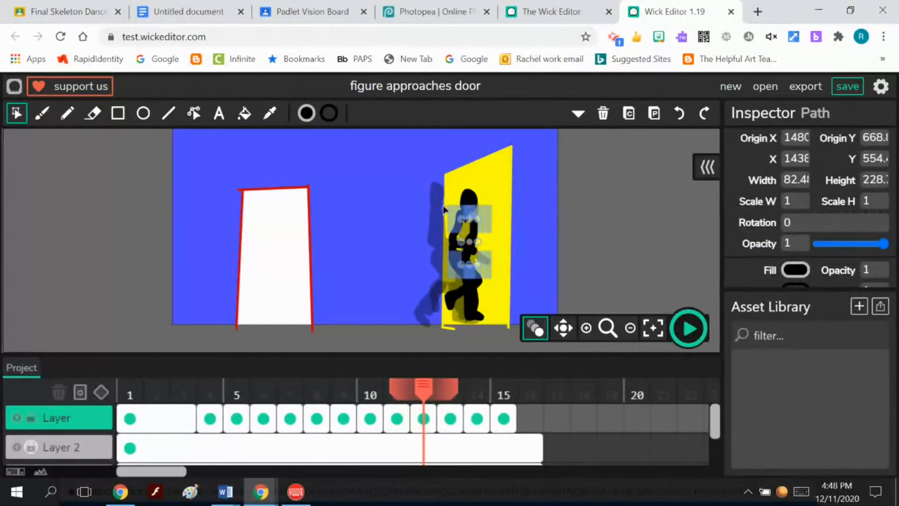
key("ctrl+z")
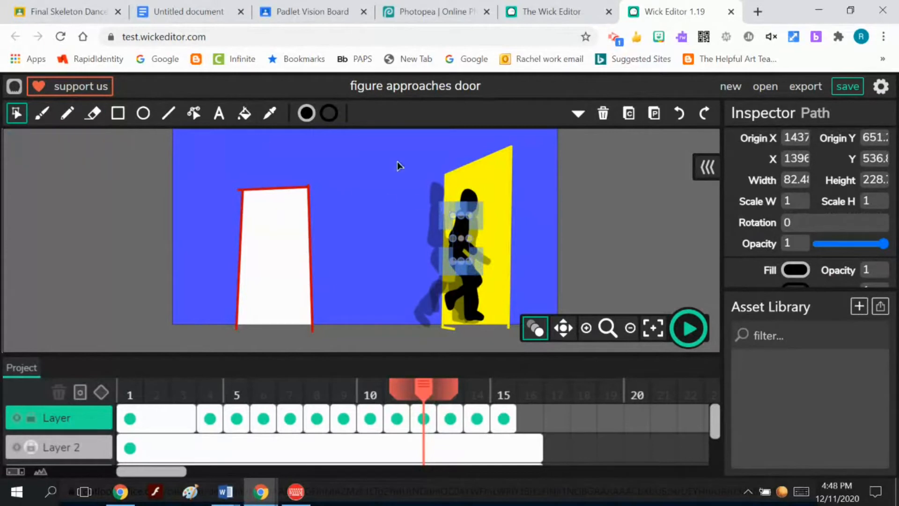
left_click(579, 113)
left_click(640, 144)
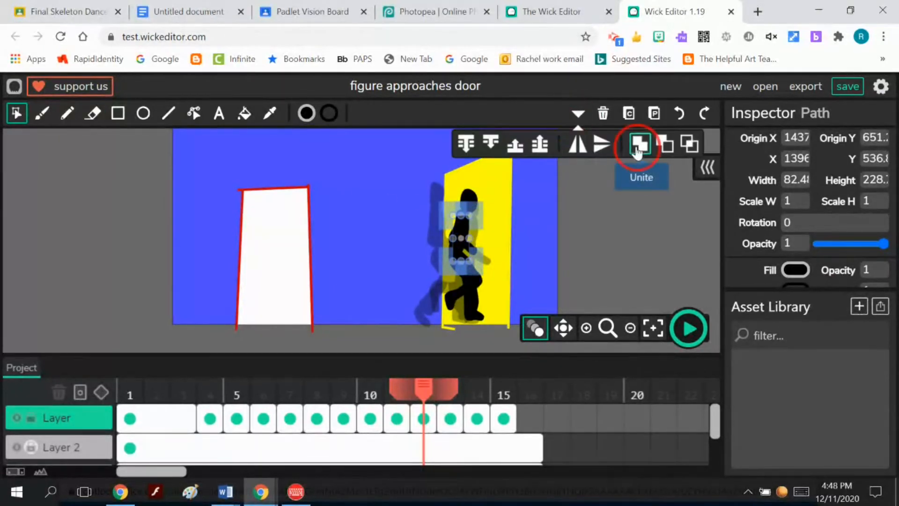
Unite all of the figure's shapes on frame 12 and move the result about 49 px away from the white door and 35 px down
left_click_drag(448, 189, 520, 330)
left_click(577, 113)
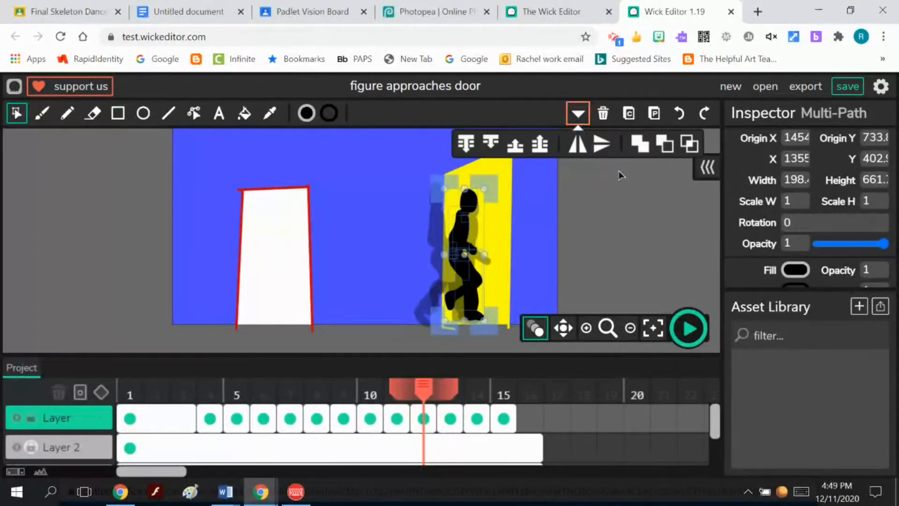
left_click(640, 143)
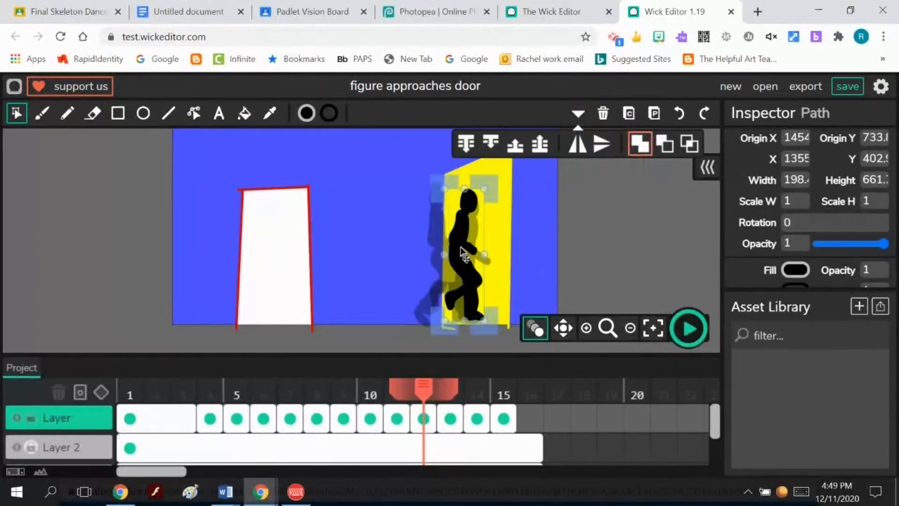
left_click_drag(461, 253, 474, 244)
left_click_drag(483, 278, 483, 287)
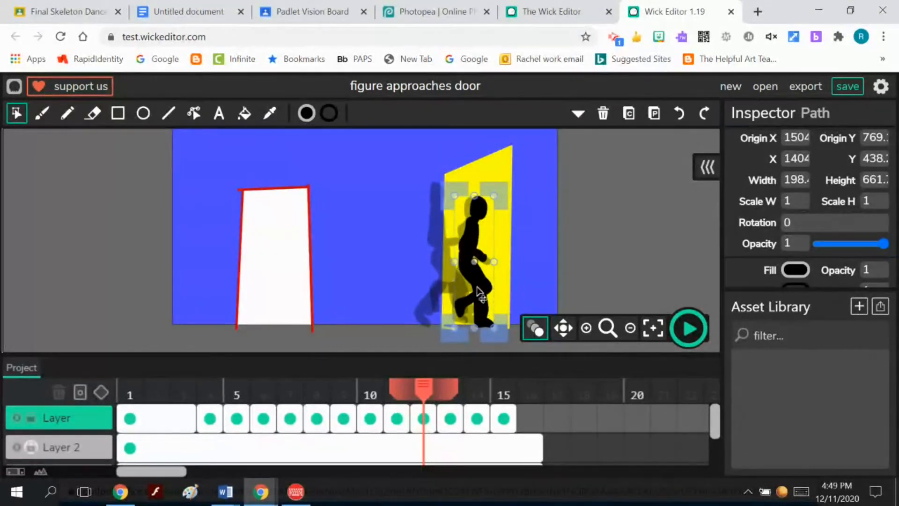
Move the whole figure on frame 13 about 92 px away from the white door, in front of the yellow door
left_click(449, 419)
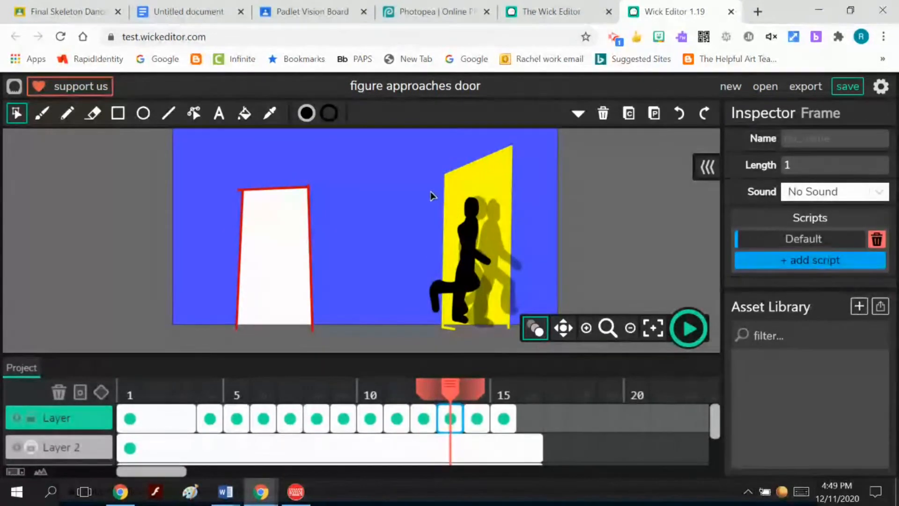
left_click_drag(425, 184, 506, 330)
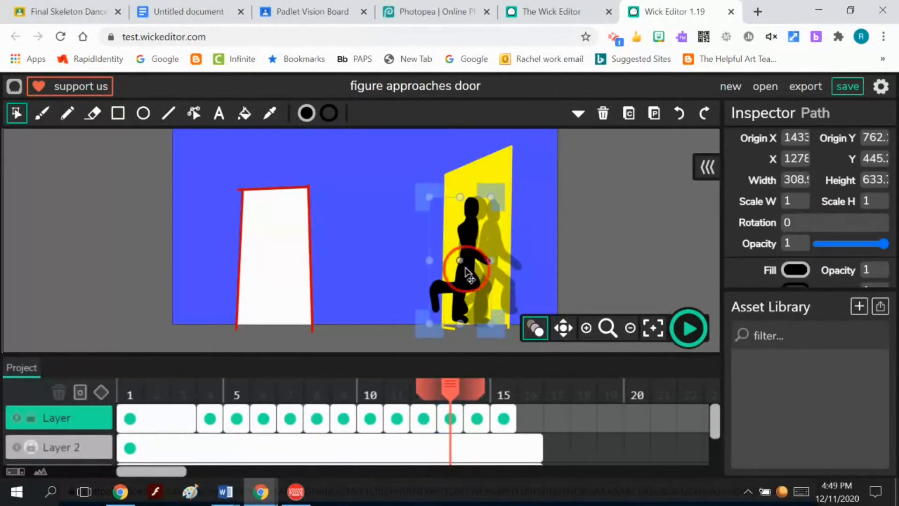
left_click_drag(463, 278, 486, 281)
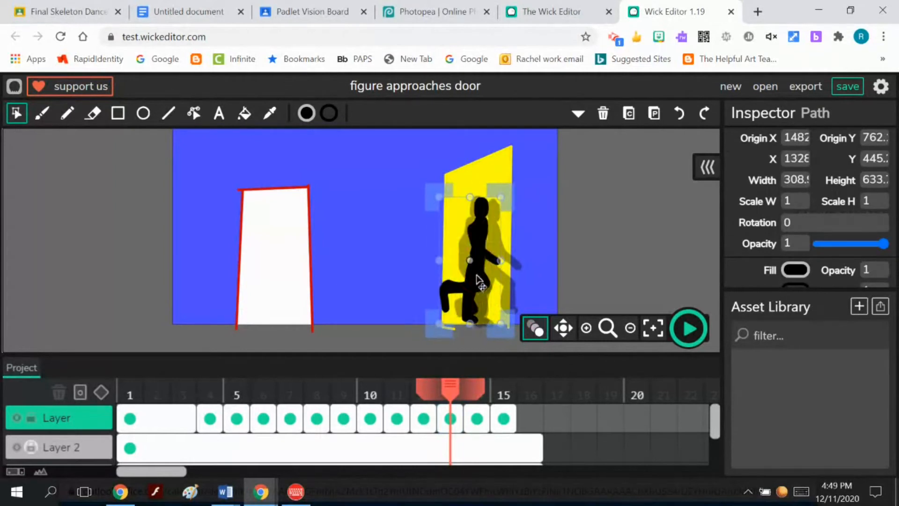
left_click_drag(488, 247, 507, 249)
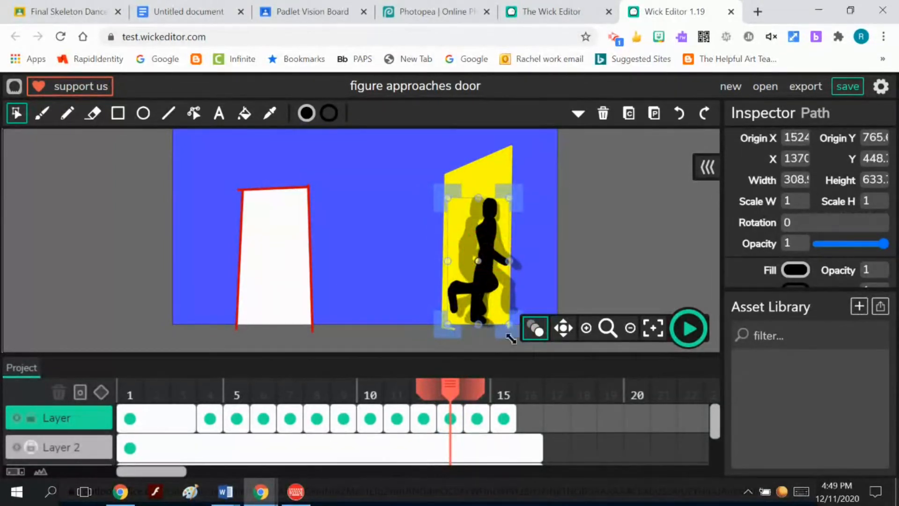
Shift the figure on frame 14 to the yellow door's far edge and the one on frame 15 past that edge
left_click(476, 419)
left_click(477, 421)
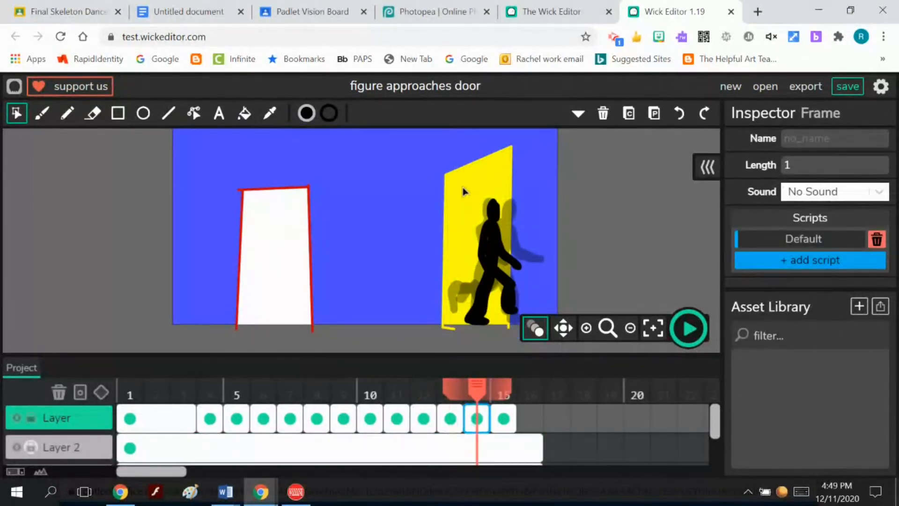
left_click_drag(462, 184, 535, 323)
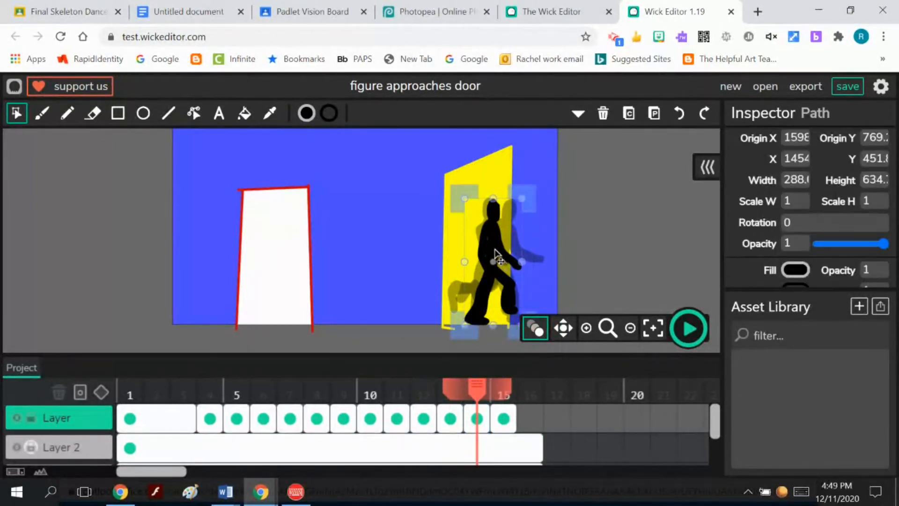
left_click_drag(497, 255, 530, 252)
left_click(503, 418)
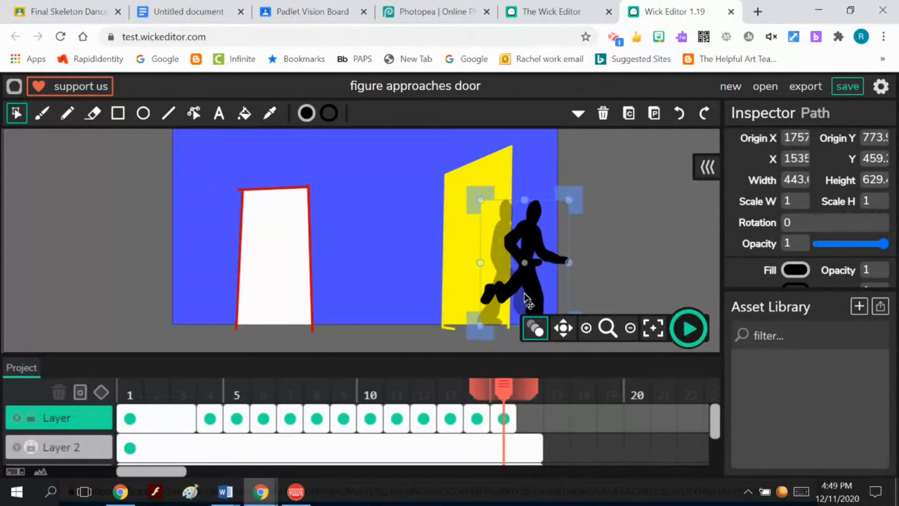
Go back to frame 3, within the first three-frame span, and copy the whole figure at the white door
left_click_drag(504, 390, 118, 384)
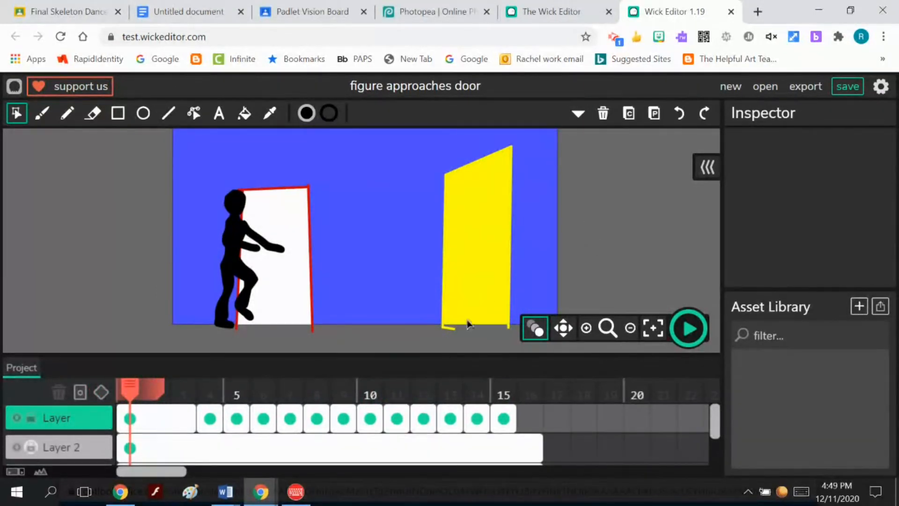
left_click(210, 419)
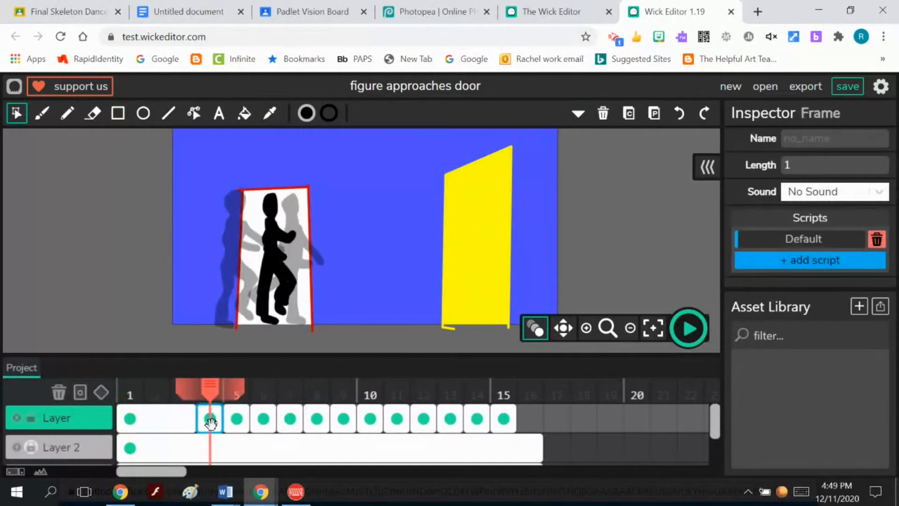
left_click(175, 418)
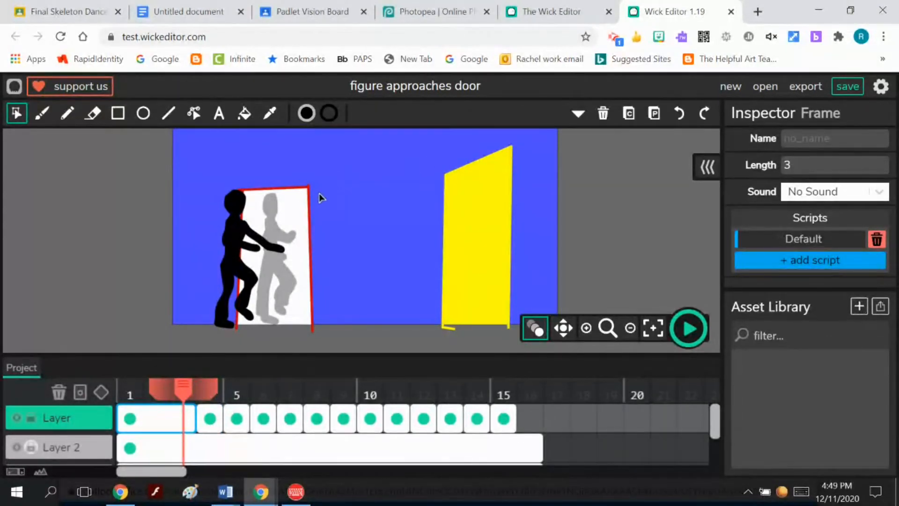
left_click_drag(213, 187, 261, 336)
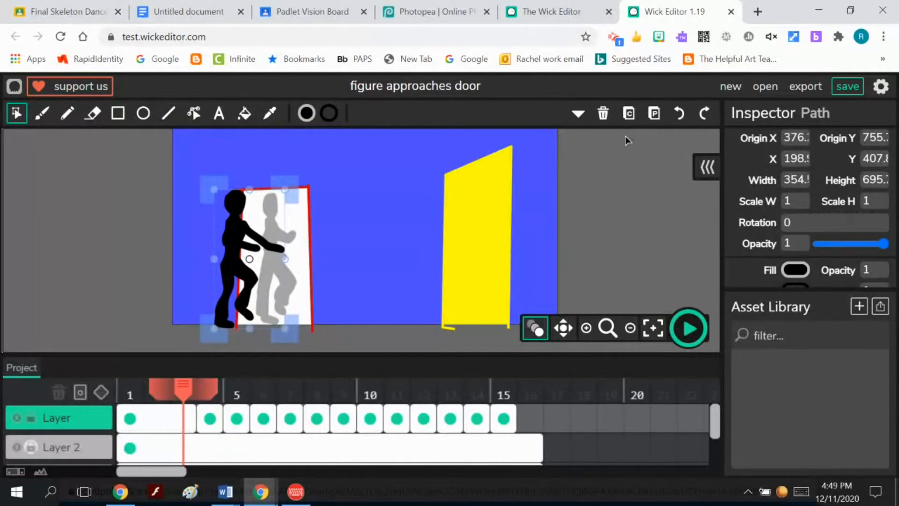
left_click(628, 113)
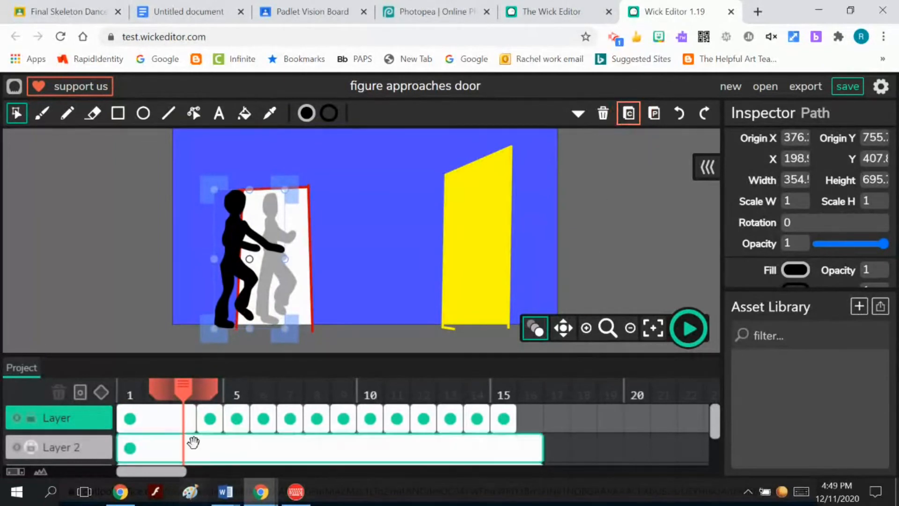
Shorten the first frame span to a length of 2 and paste the copied figure into frame 3
left_click(193, 423)
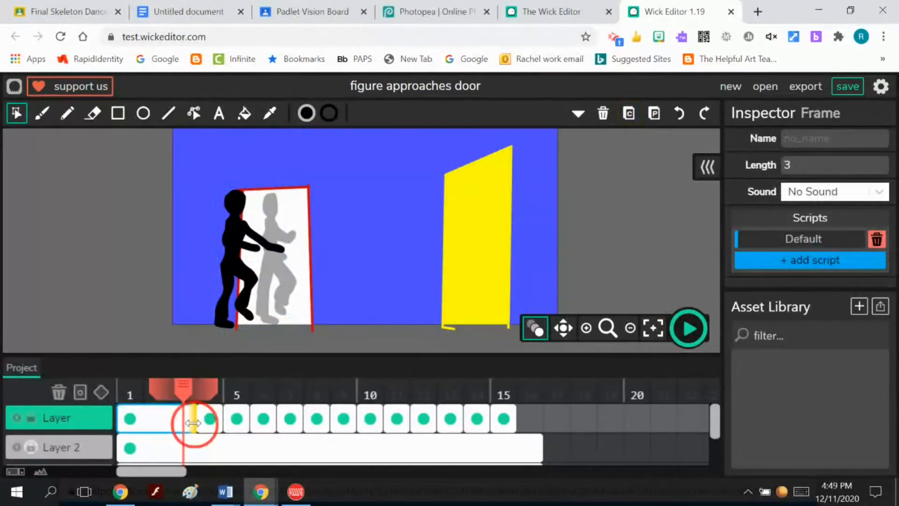
left_click_drag(193, 423, 169, 423)
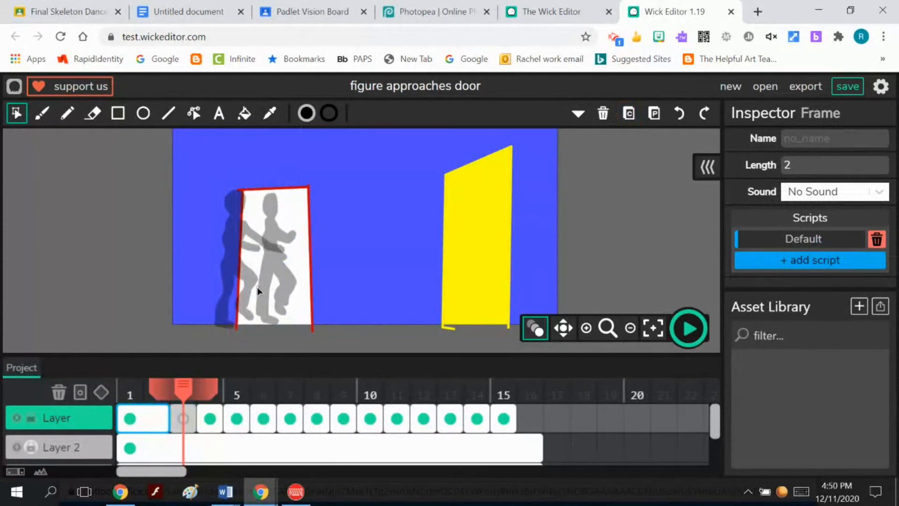
left_click(654, 114)
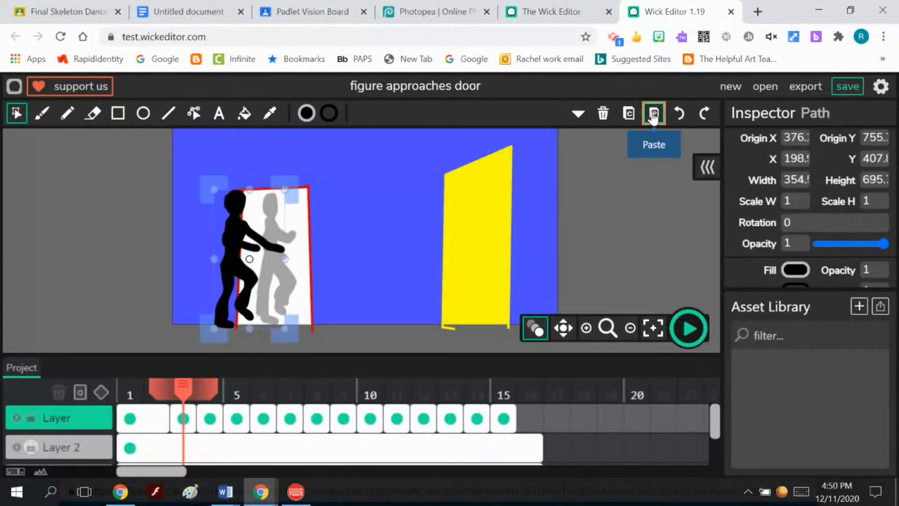
Shift the figure in the first two-frame span about 74 px away from the yellow door and about 18 px down
left_click(150, 419)
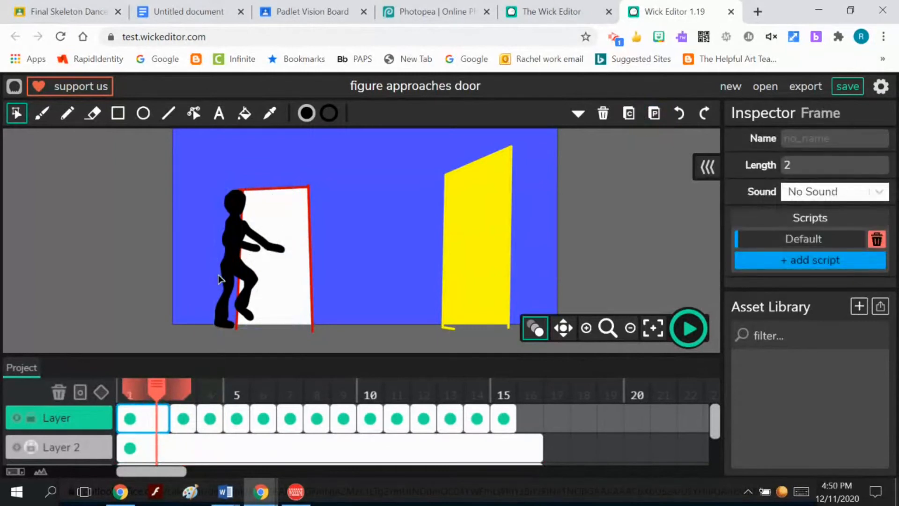
left_click(239, 256)
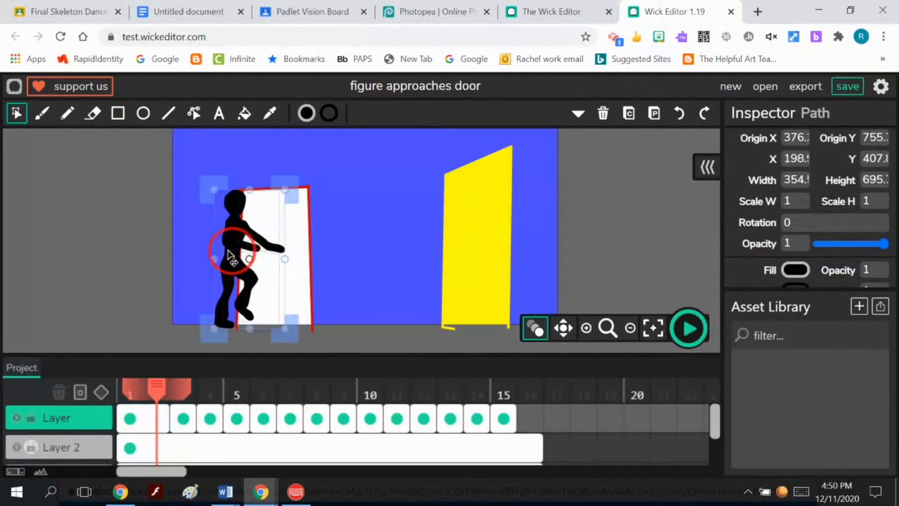
left_click_drag(239, 255, 225, 259)
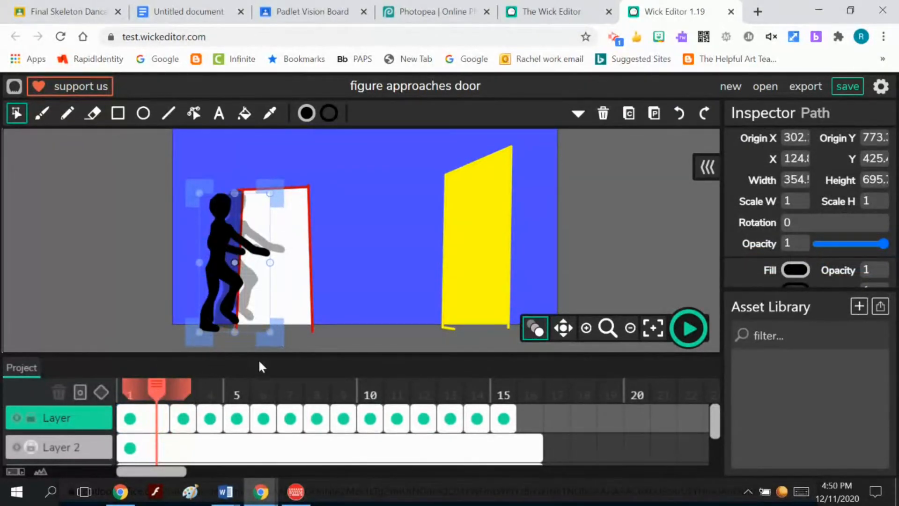
Preview the animation from frame 1, stop playback and return the playhead to frame 1
left_click_drag(156, 390, 63, 414)
left_click(688, 328)
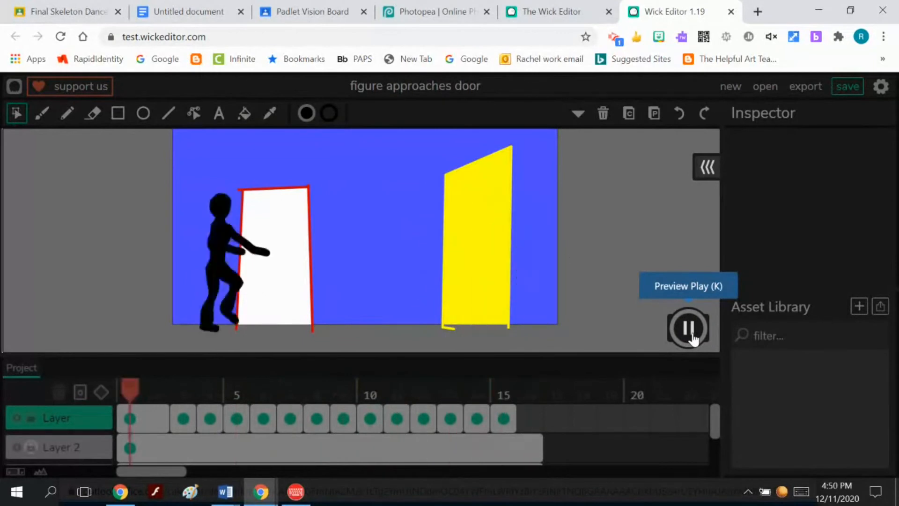
left_click(692, 333)
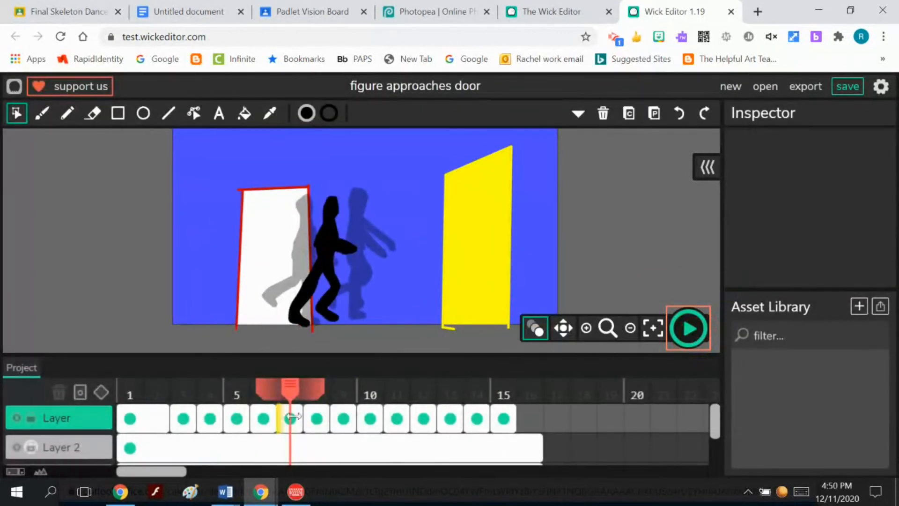
left_click_drag(290, 396, 108, 397)
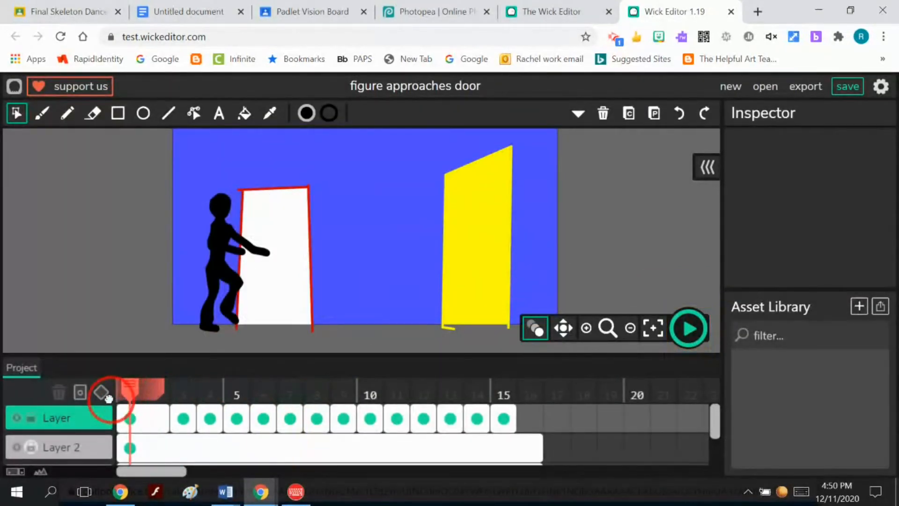
Split the first span into single frames 1 and 2, and paste a copy of its figure into frame 2
left_click(137, 413)
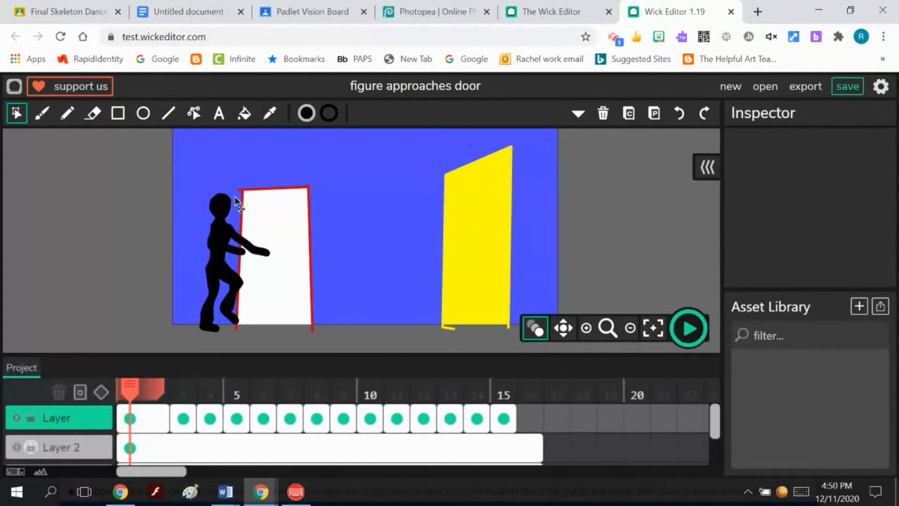
left_click(223, 240)
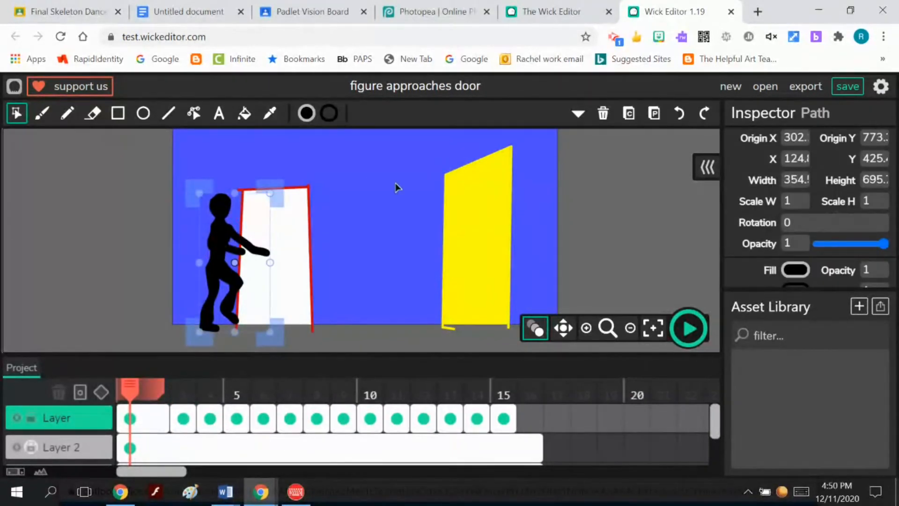
left_click(629, 112)
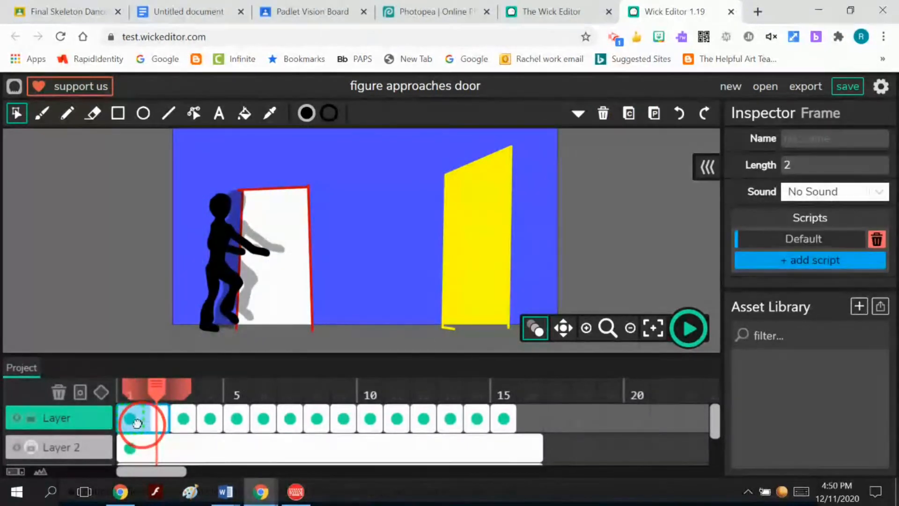
key("ctrl+z")
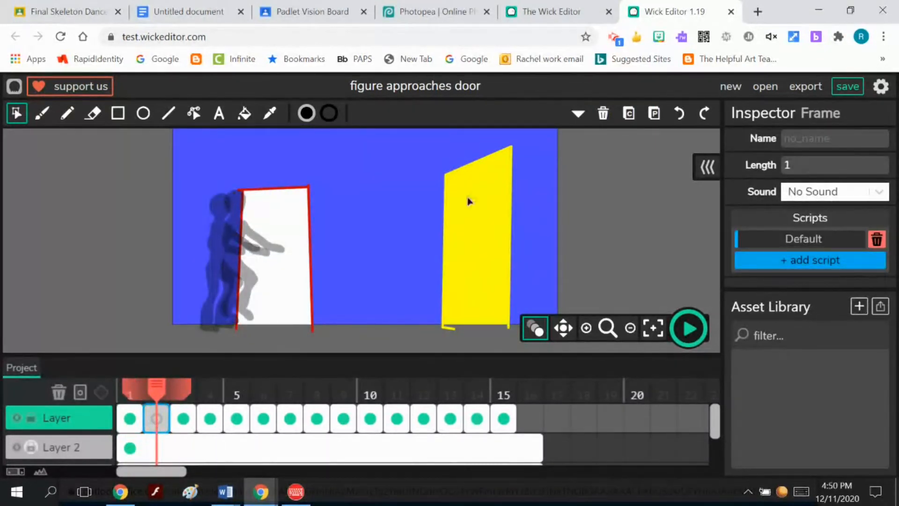
left_click(654, 114)
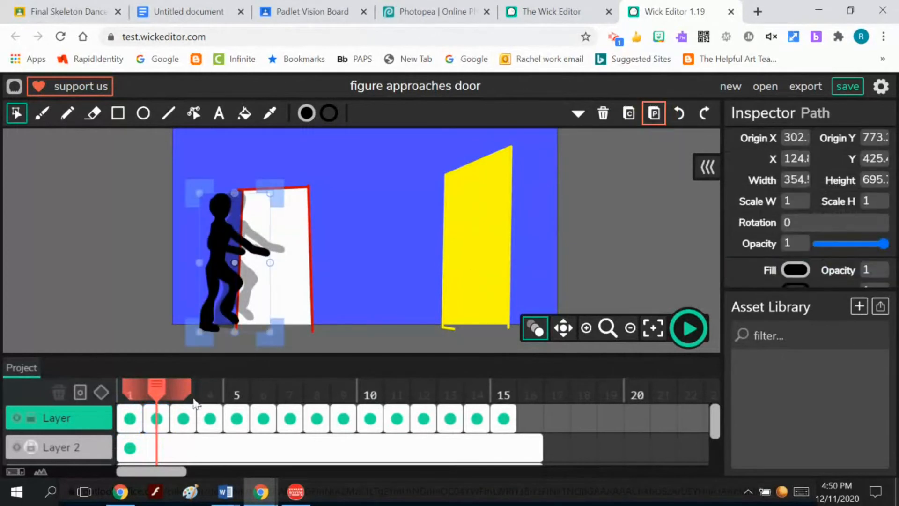
Delete the whole figure from frame 1, leaving the frame empty
left_click(129, 418)
left_click(225, 245)
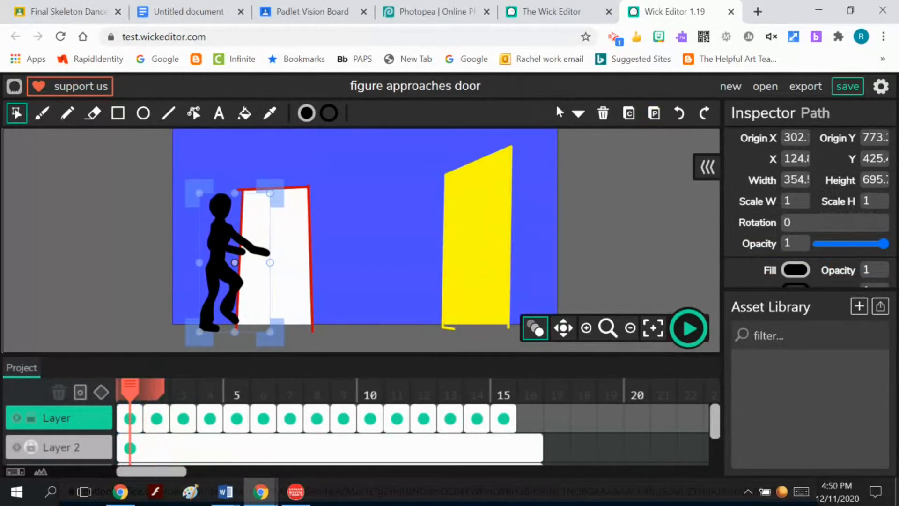
left_click(603, 113)
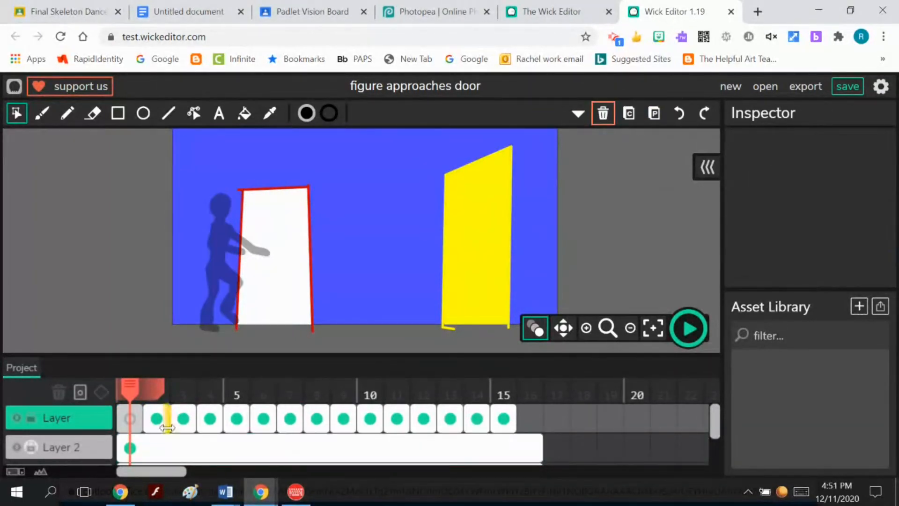
Erase the part of the figure on frame 2 outside the white door's outer edge, using an eraser size of 31
left_click(155, 419)
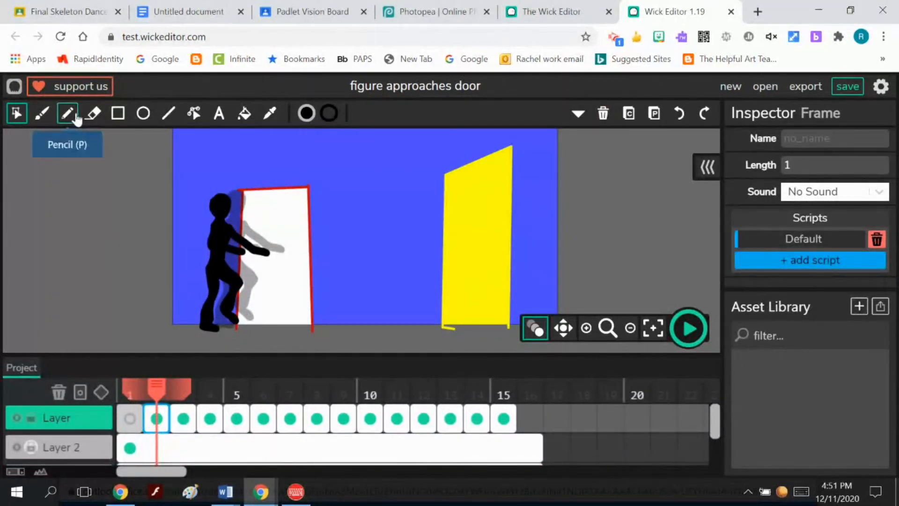
left_click(92, 113)
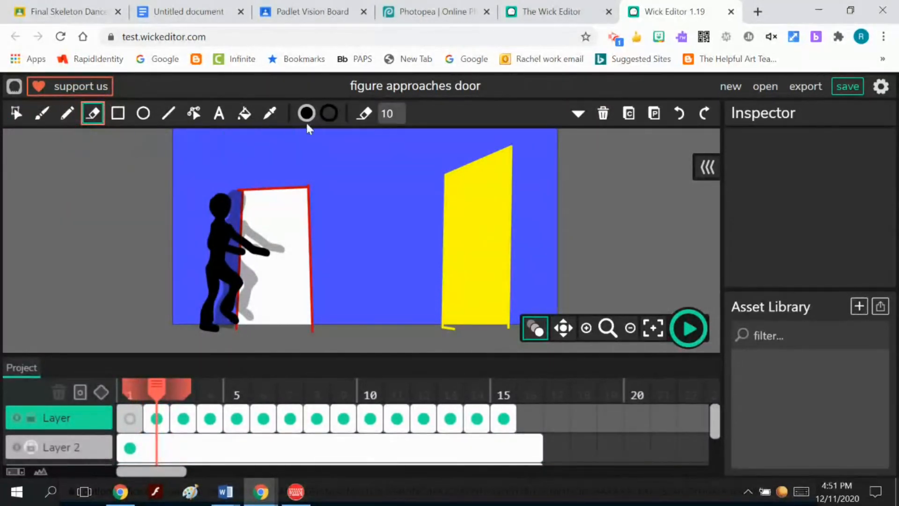
left_click(392, 113)
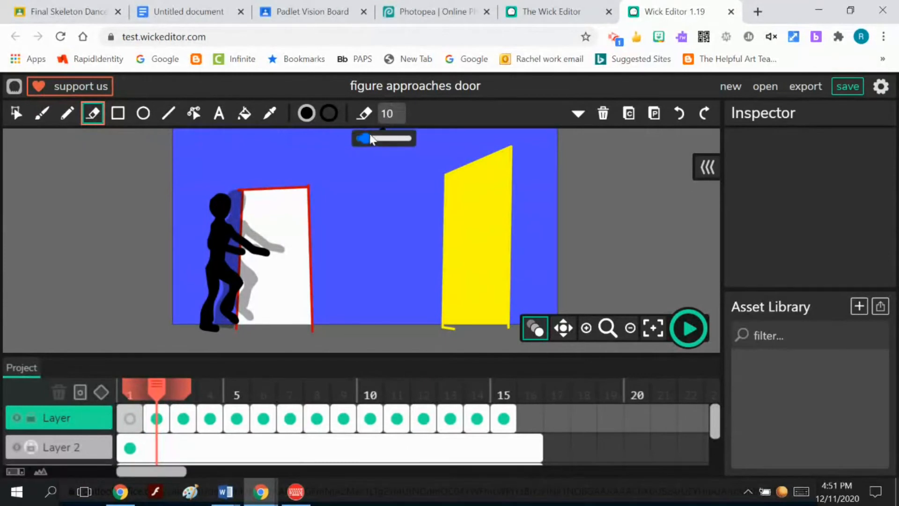
left_click_drag(366, 138, 374, 136)
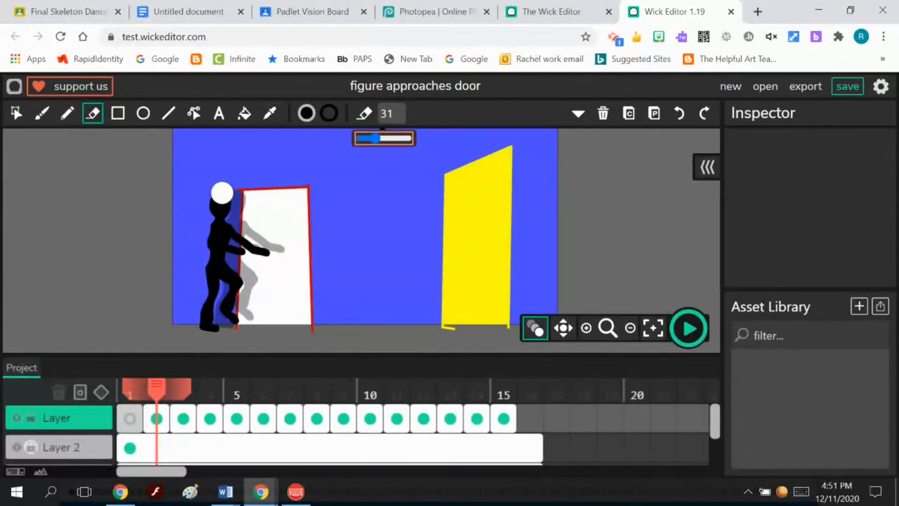
left_click(222, 192)
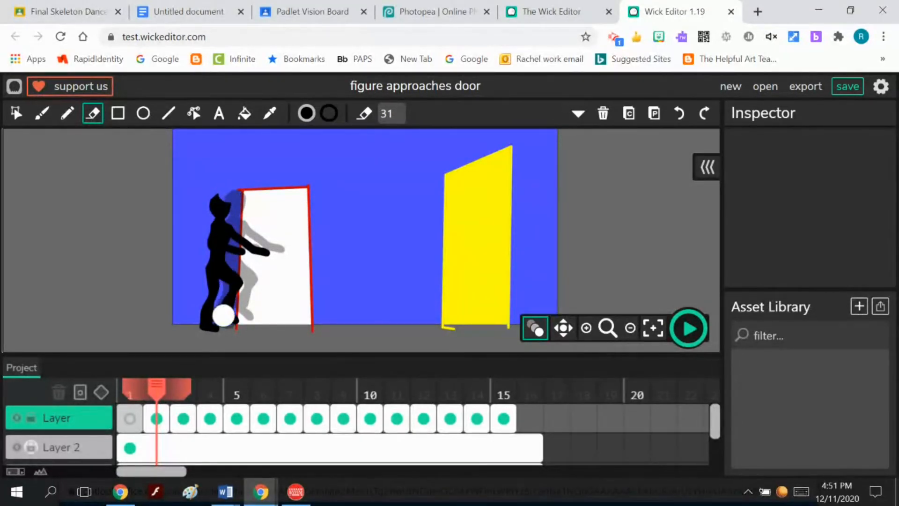
mouse_move(225, 320)
left_mouse_down()
mouse_move(229, 244)
mouse_move(215, 191)
mouse_move(208, 327)
left_mouse_up()
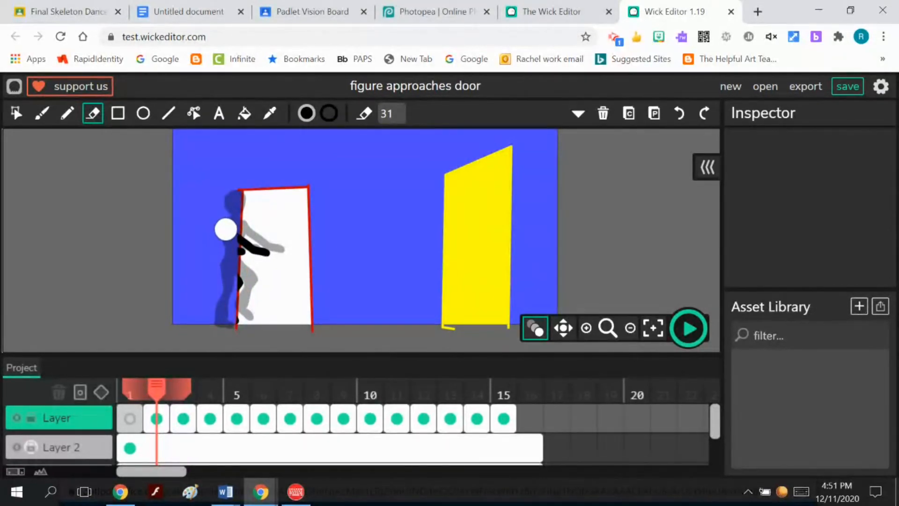
left_click_drag(226, 230, 224, 262)
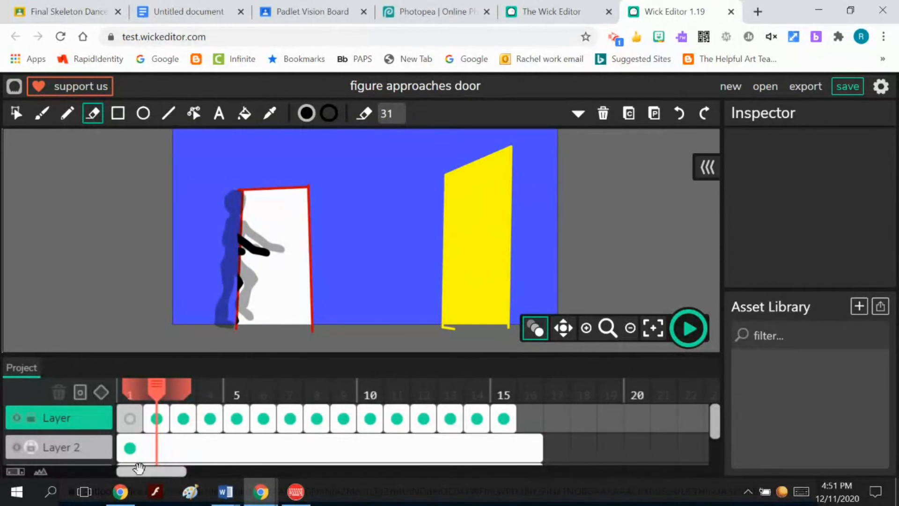
left_click(129, 418)
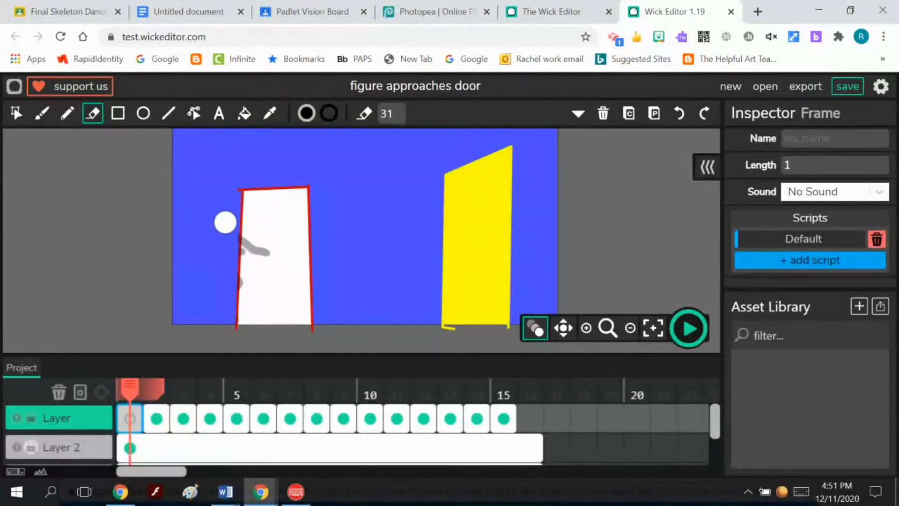
left_click(157, 419)
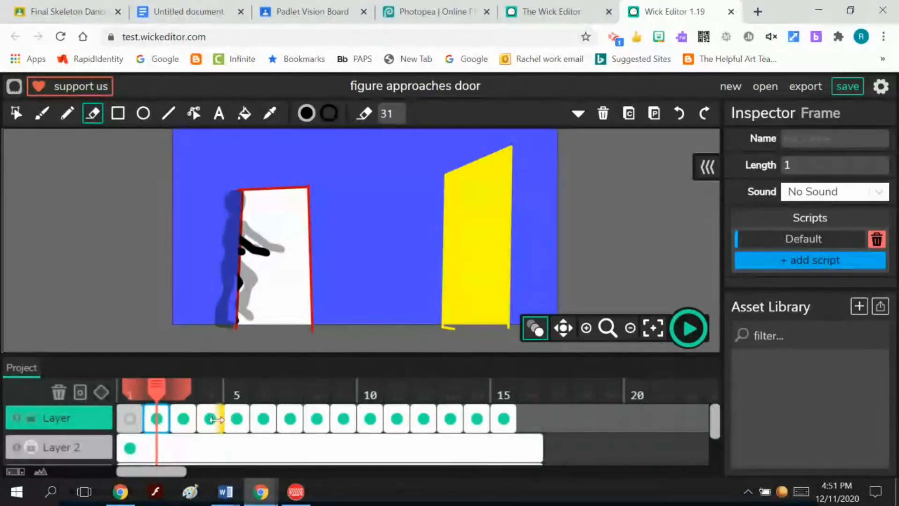
Erase the part of the figure on frame 3 that lies outside the white door's outer edge
left_click(184, 420)
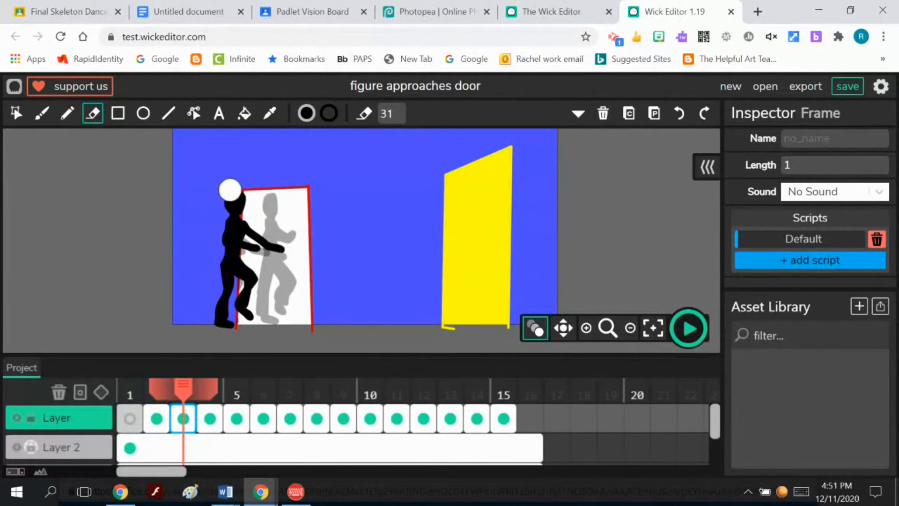
mouse_move(230, 189)
left_mouse_down()
mouse_move(219, 300)
mouse_move(226, 323)
left_mouse_up()
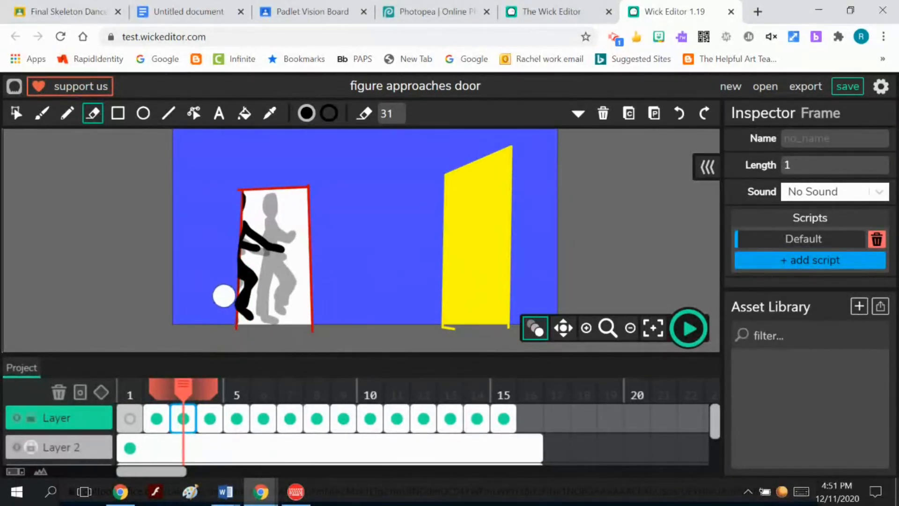
mouse_move(226, 294)
left_mouse_down()
mouse_move(226, 307)
mouse_move(227, 299)
left_mouse_up()
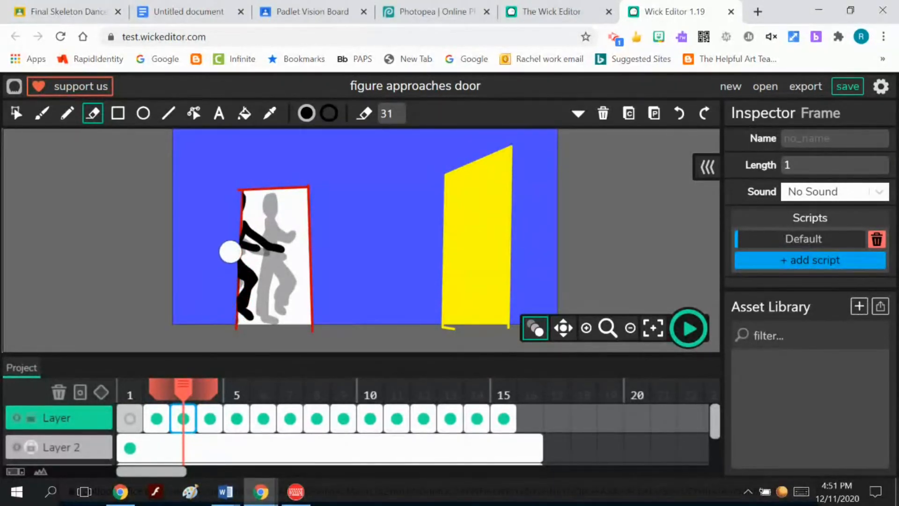
left_click_drag(226, 242, 217, 277)
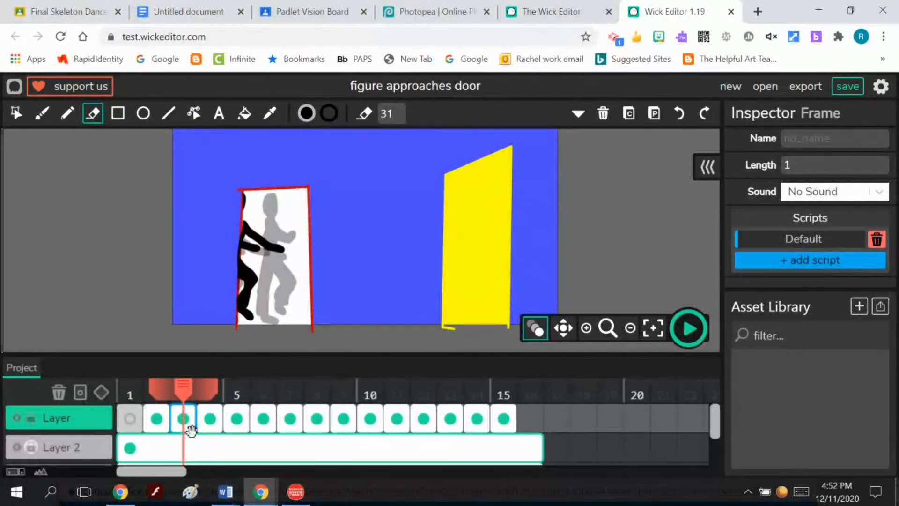
Examine frames 4 through 14 one by one for figure parts that extend past the yellow door's far edge
left_click(209, 421)
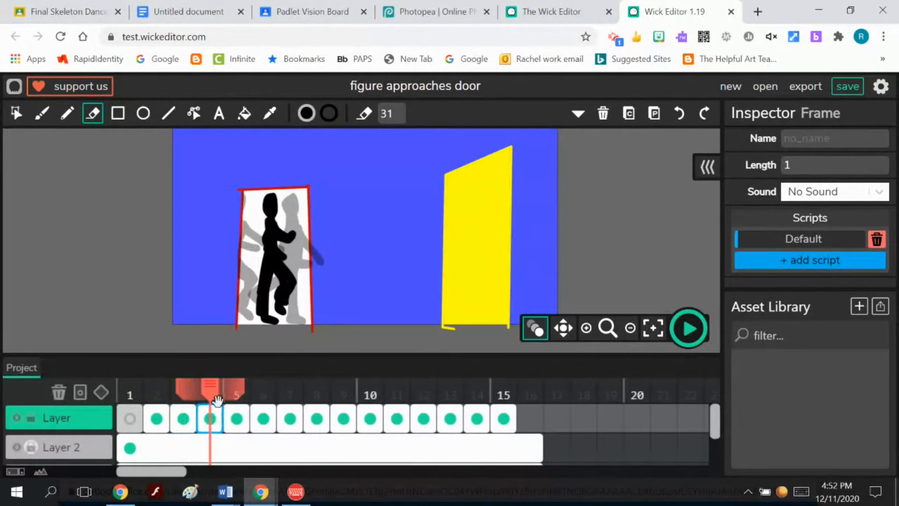
left_click(237, 421)
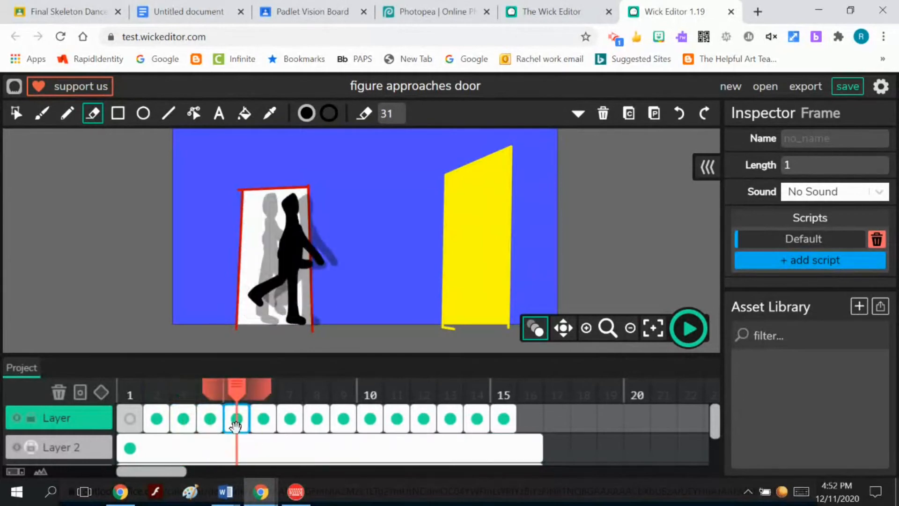
left_click(262, 424)
left_click(290, 422)
left_click(318, 422)
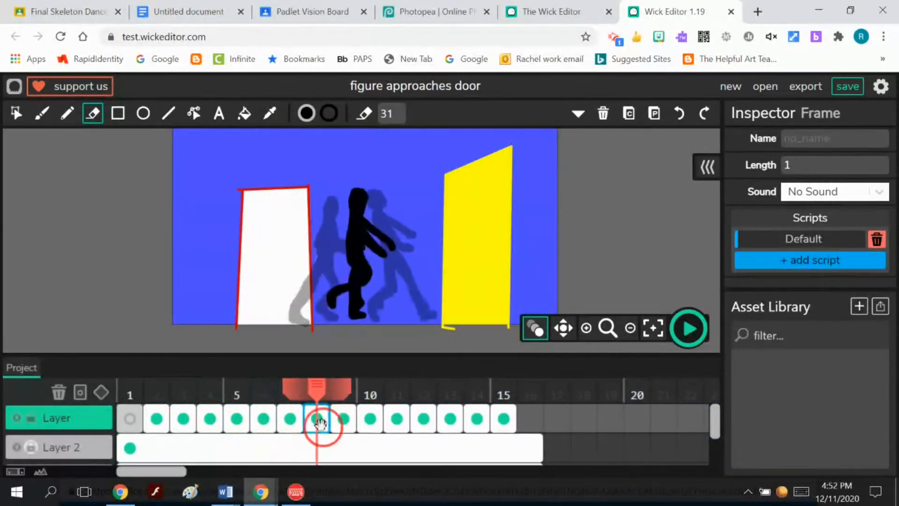
left_click(343, 422)
left_click(370, 422)
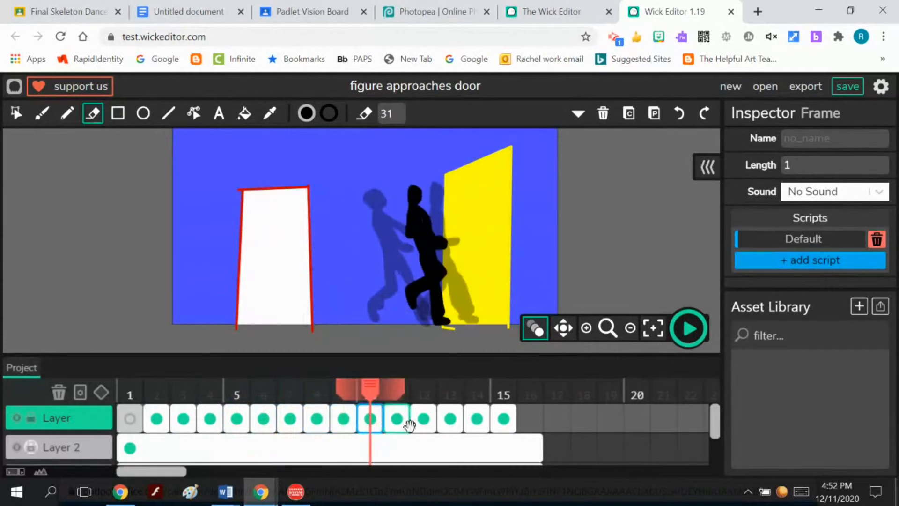
left_click(397, 421)
left_click(422, 420)
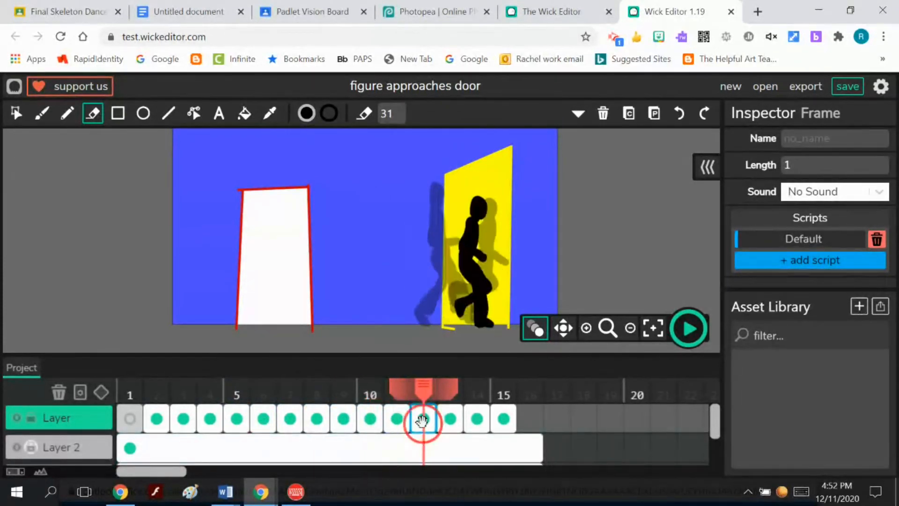
left_click(450, 419)
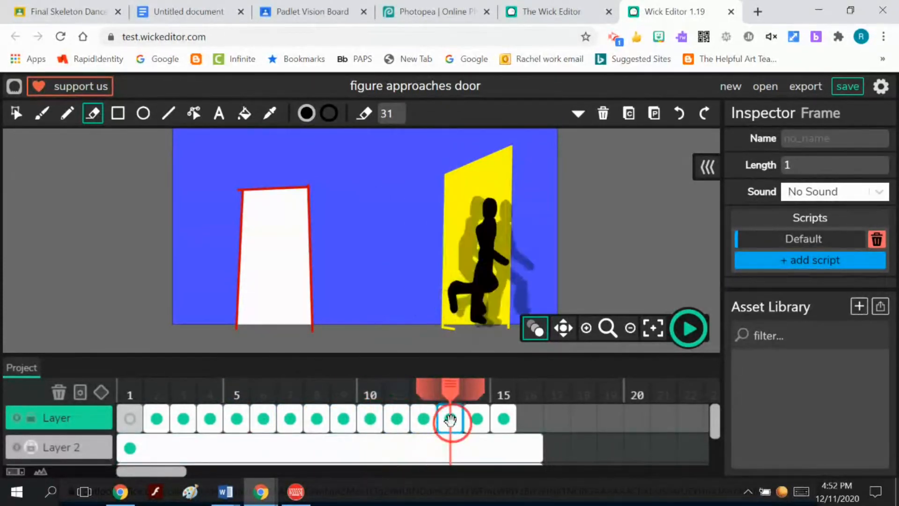
left_click(480, 424)
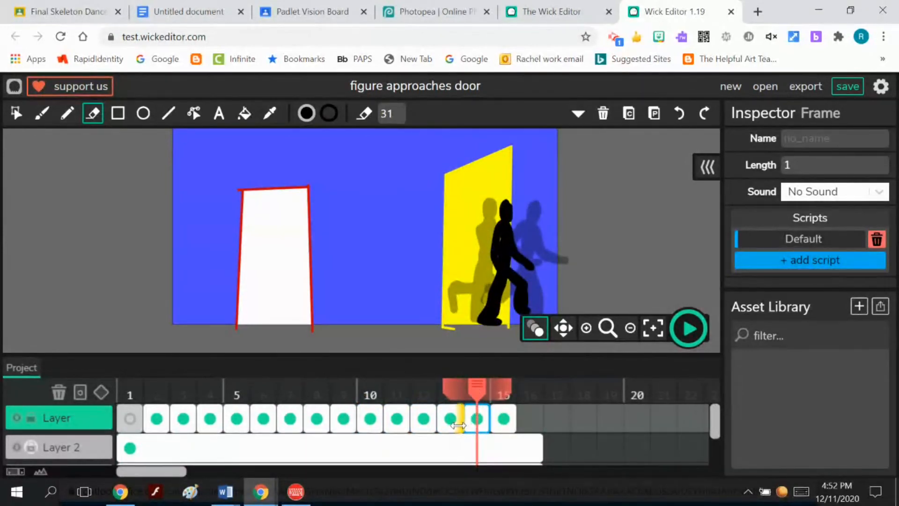
Erase the arm and leg parts of the figure on frame 14 that extend past the yellow door's far edge
left_click(452, 423)
left_click(474, 419)
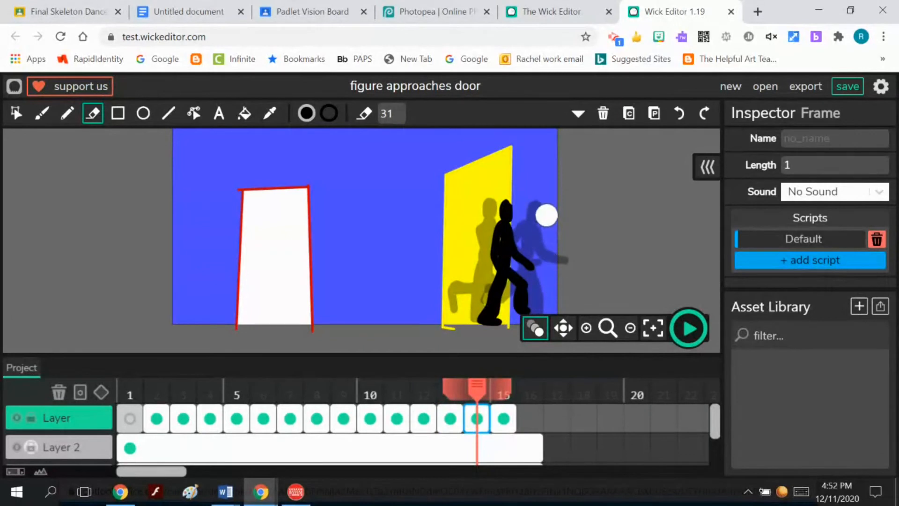
left_click_drag(527, 209, 526, 320)
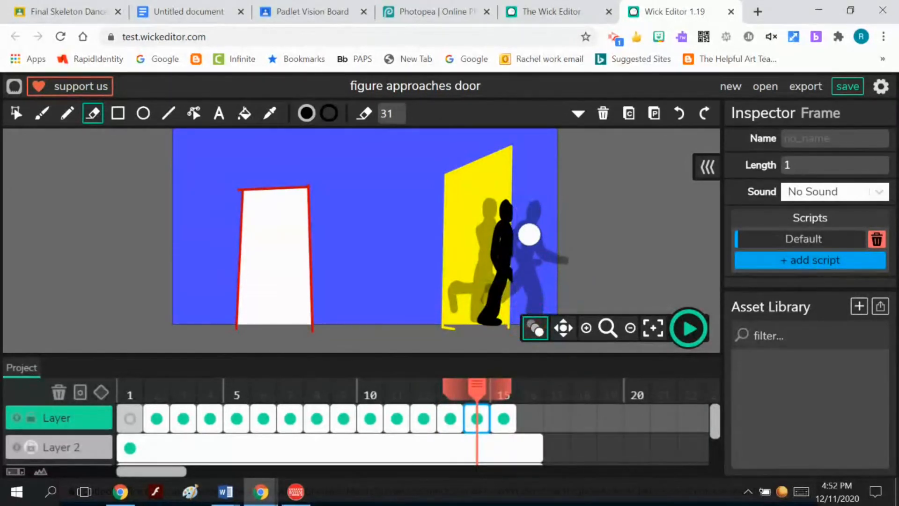
Erase the figure parts on frame 15 that extend past the yellow door's far edge, and add a blank frame 16
left_click_drag(525, 223, 524, 242)
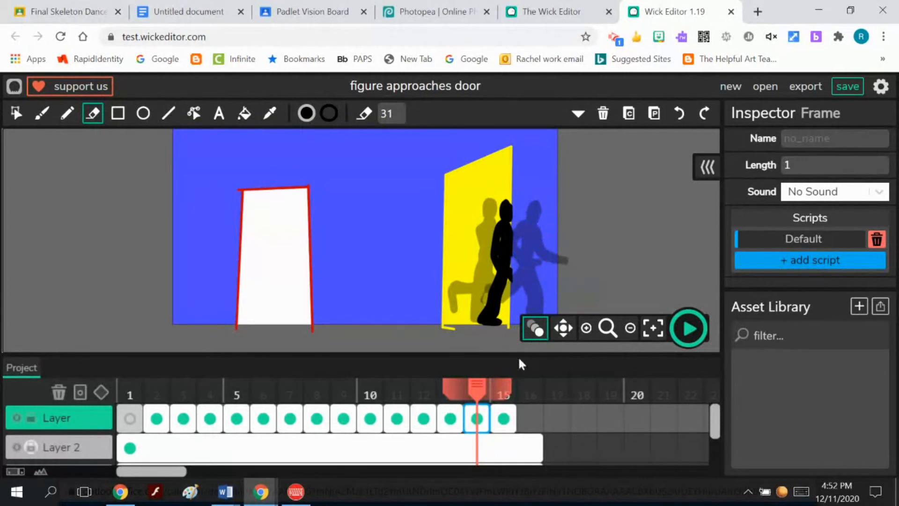
left_click(506, 421)
mouse_move(533, 191)
left_mouse_down()
mouse_move(524, 242)
mouse_move(529, 307)
mouse_move(544, 262)
mouse_move(555, 284)
mouse_move(557, 230)
mouse_move(568, 263)
mouse_move(546, 246)
mouse_move(543, 252)
mouse_move(532, 221)
mouse_move(524, 229)
mouse_move(524, 300)
mouse_move(525, 287)
mouse_move(544, 299)
mouse_move(555, 292)
mouse_move(560, 334)
mouse_move(549, 308)
mouse_move(526, 318)
left_mouse_up()
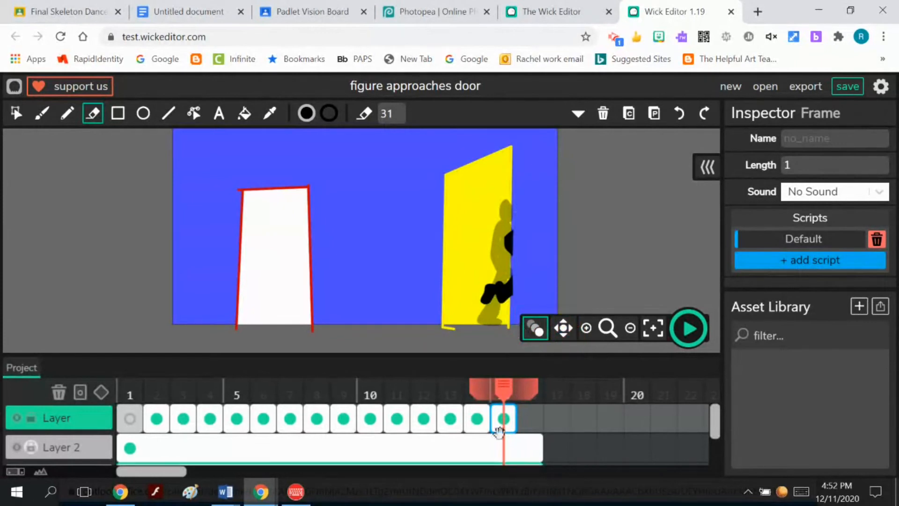
left_click(532, 421)
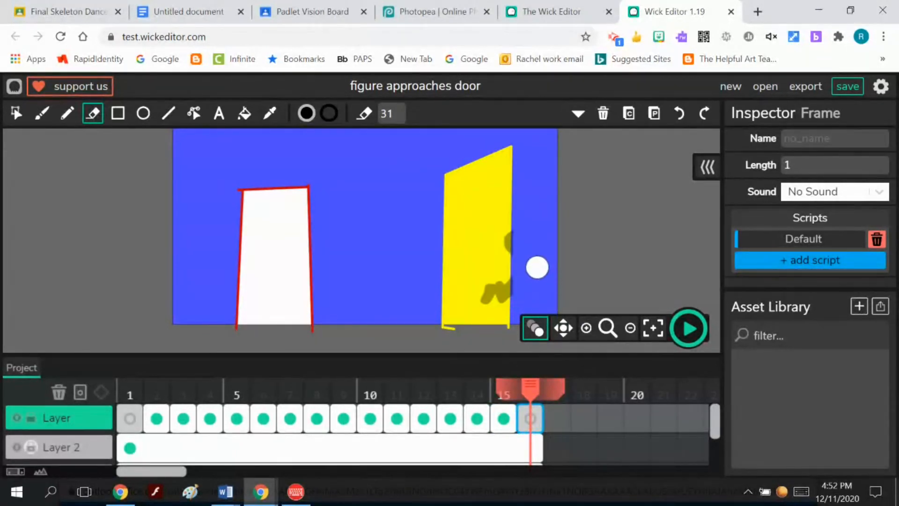
left_click(503, 418)
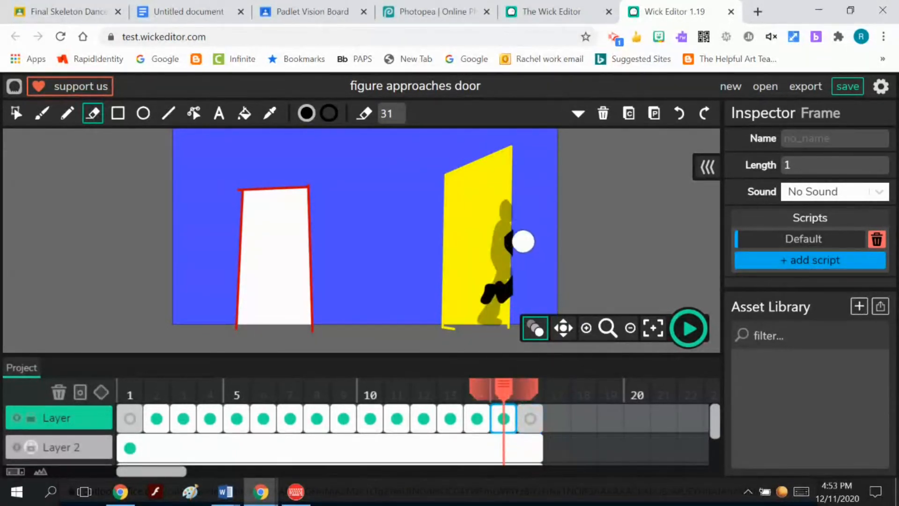
left_click_drag(524, 222, 524, 244)
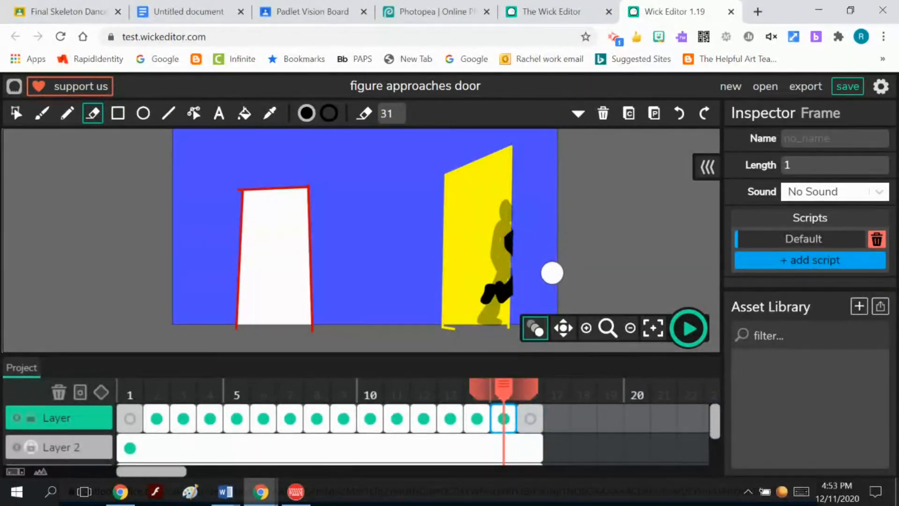
left_click_drag(524, 266, 525, 296)
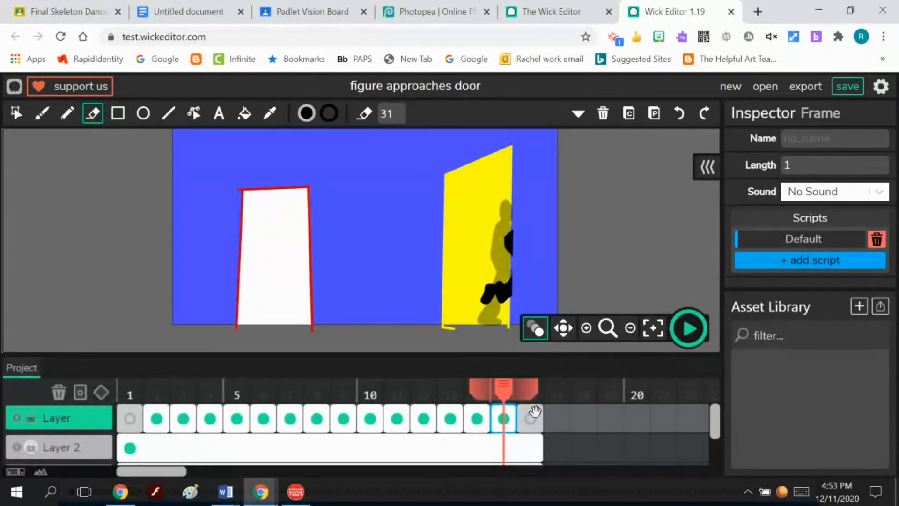
Turn off onion skinning and preview the animation from frame 1
left_click(497, 387)
left_click_drag(497, 387, 44, 377)
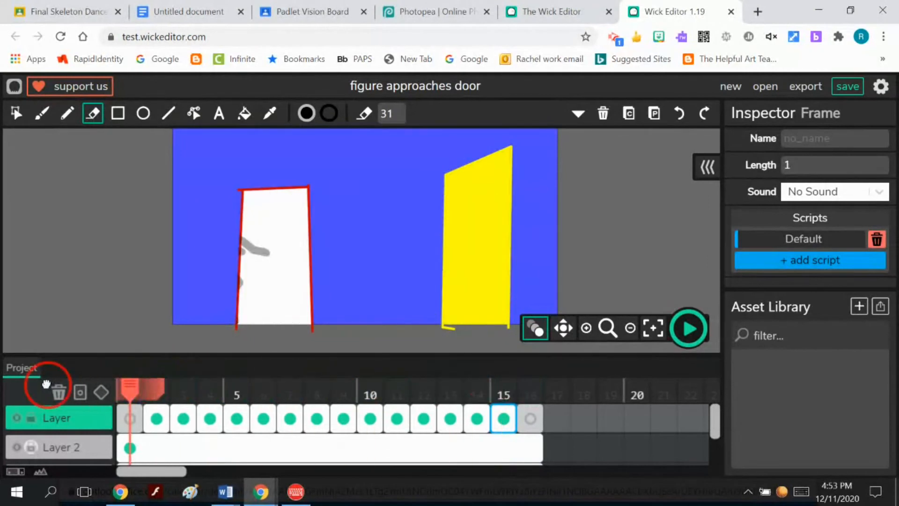
left_click(534, 329)
left_click(691, 332)
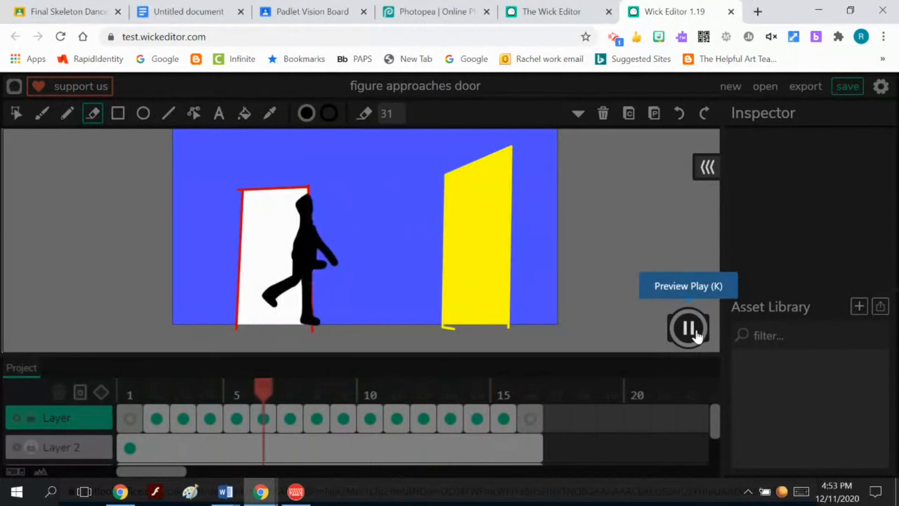
left_click(697, 335)
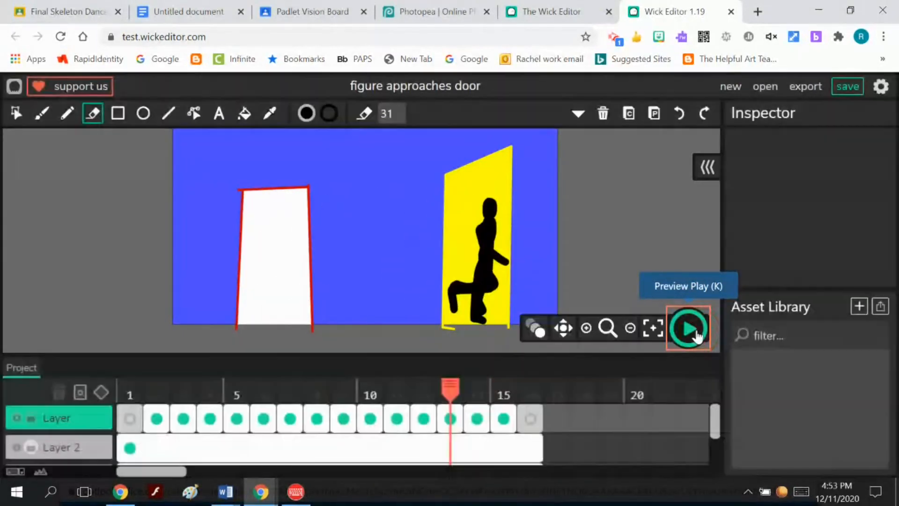
On frame 4, draw a black oval about 63 wide and 120 high and place it over the figure's head
left_click(153, 419)
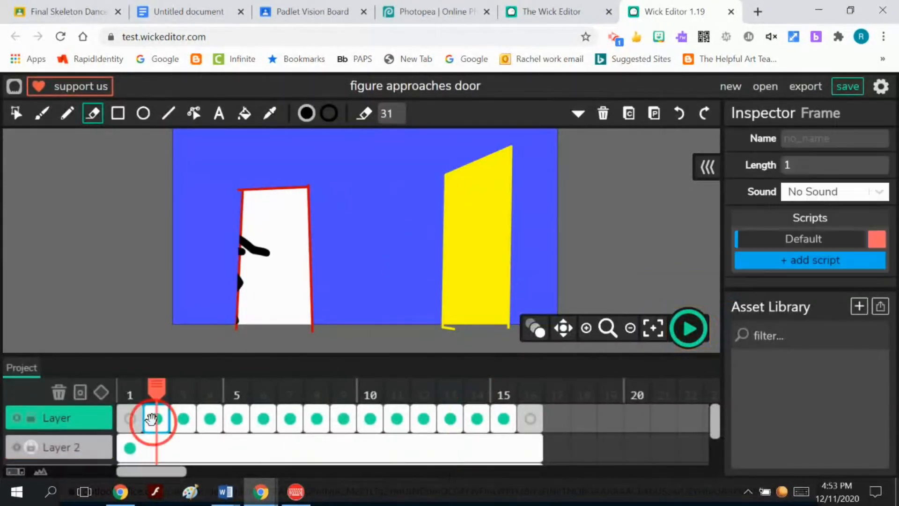
left_click(183, 418)
left_click(208, 419)
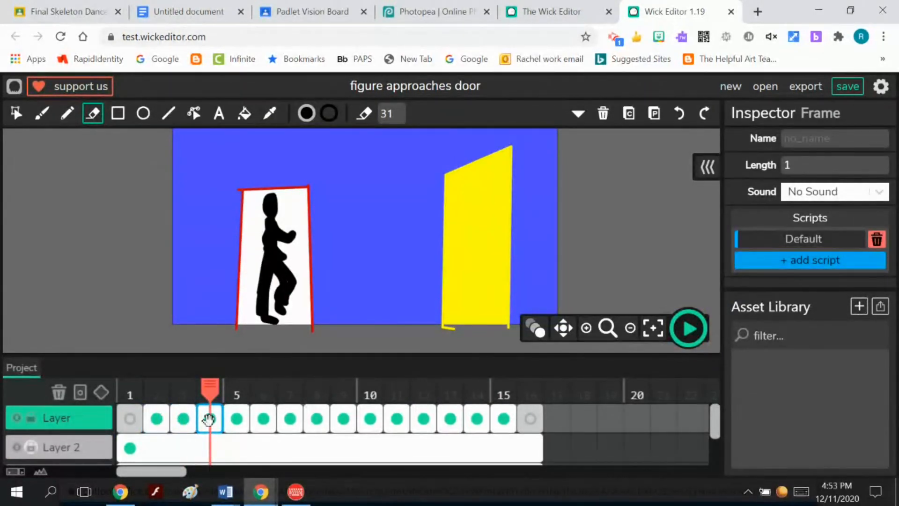
left_click(184, 418)
left_click(209, 421)
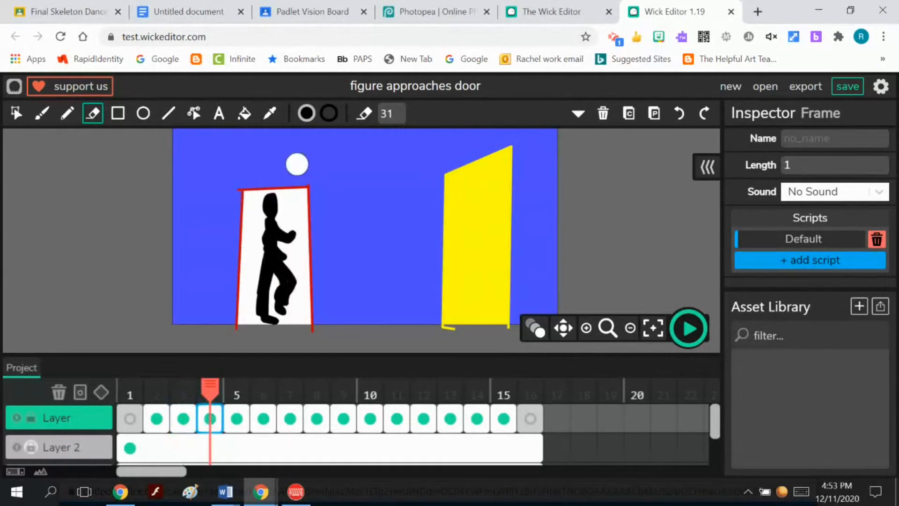
left_click(143, 114)
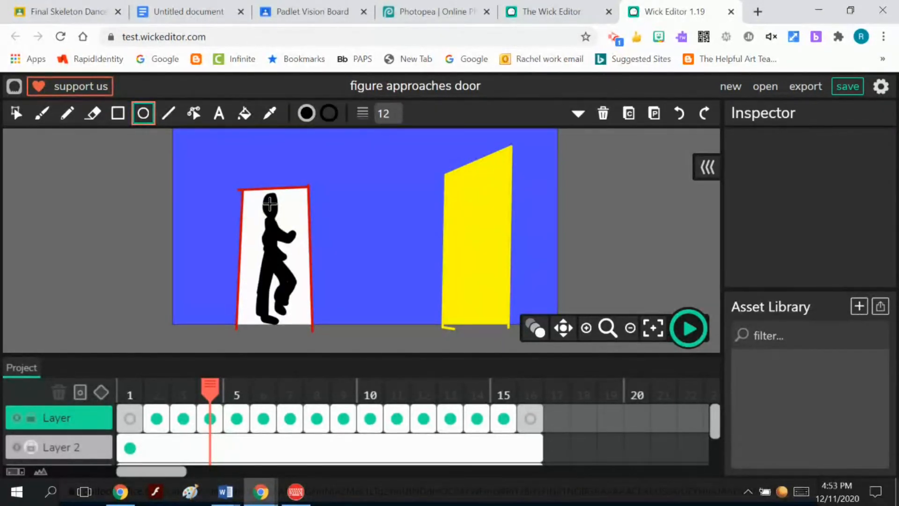
left_click_drag(270, 205, 271, 219)
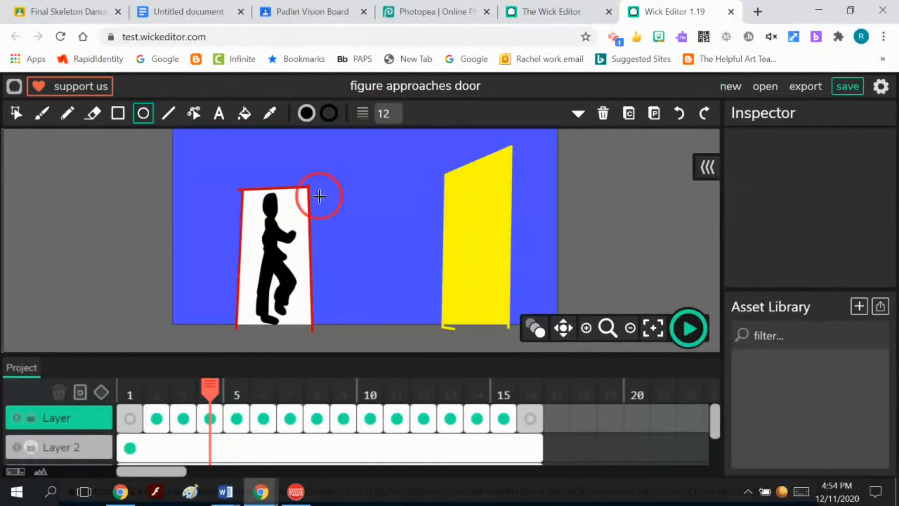
left_click_drag(320, 196, 331, 219)
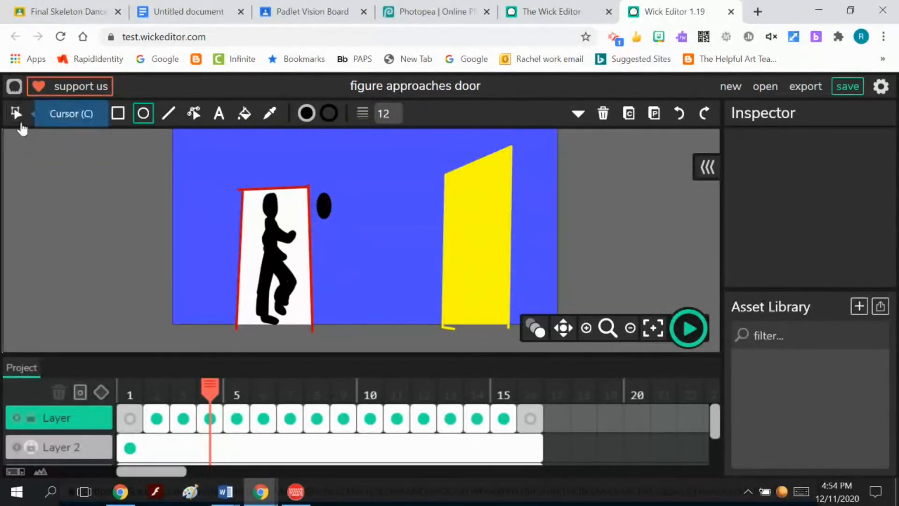
left_click(19, 120)
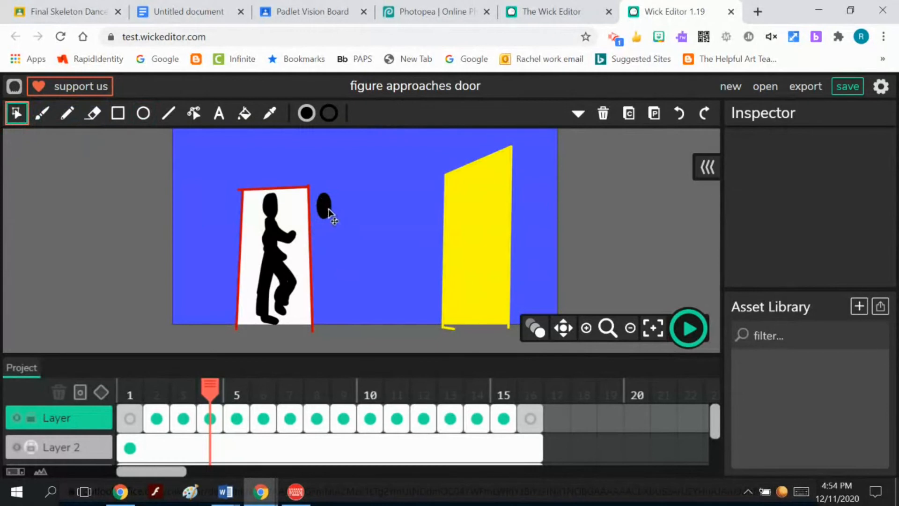
left_click_drag(327, 209, 274, 212)
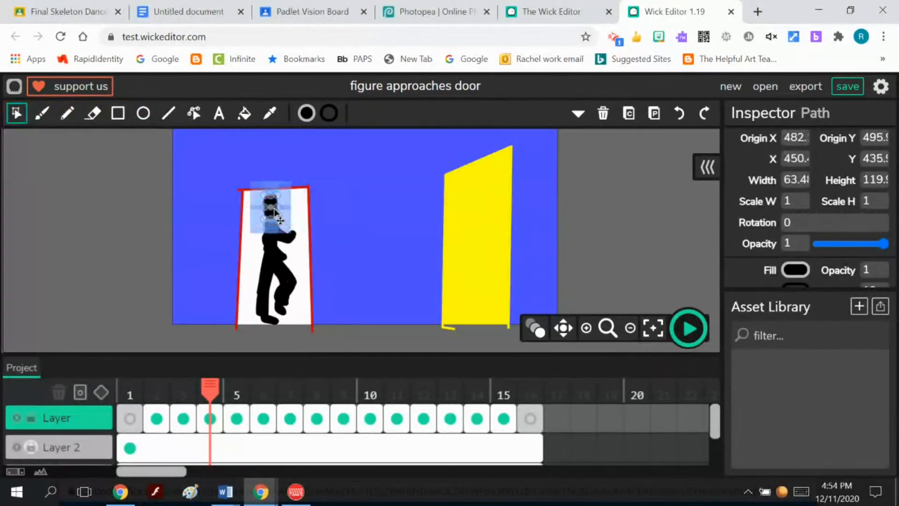
left_click(361, 152)
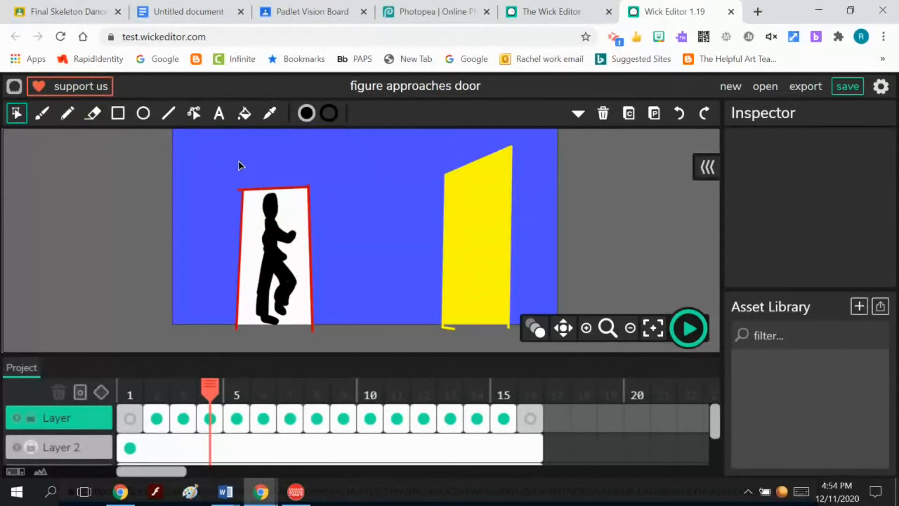
Copy the new oval head, and unite the oval with the rest of the figure on frame 4
left_click(270, 206)
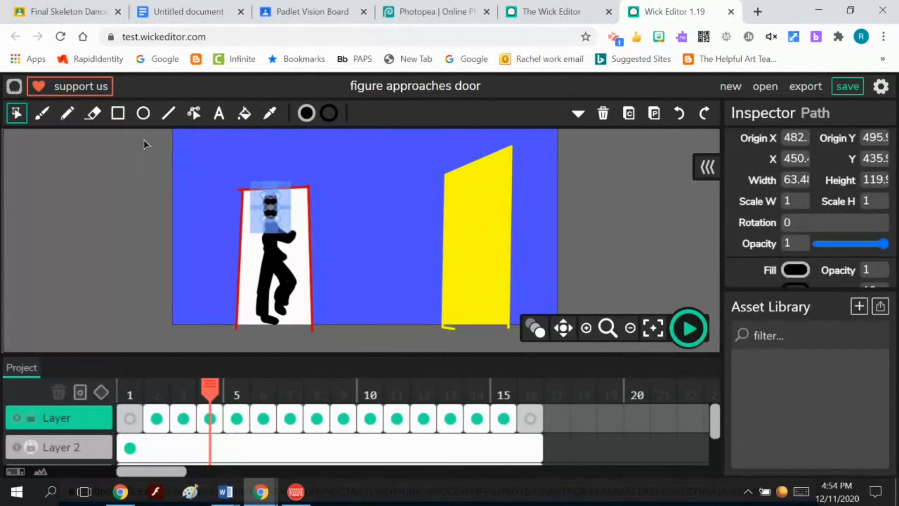
left_click(628, 113)
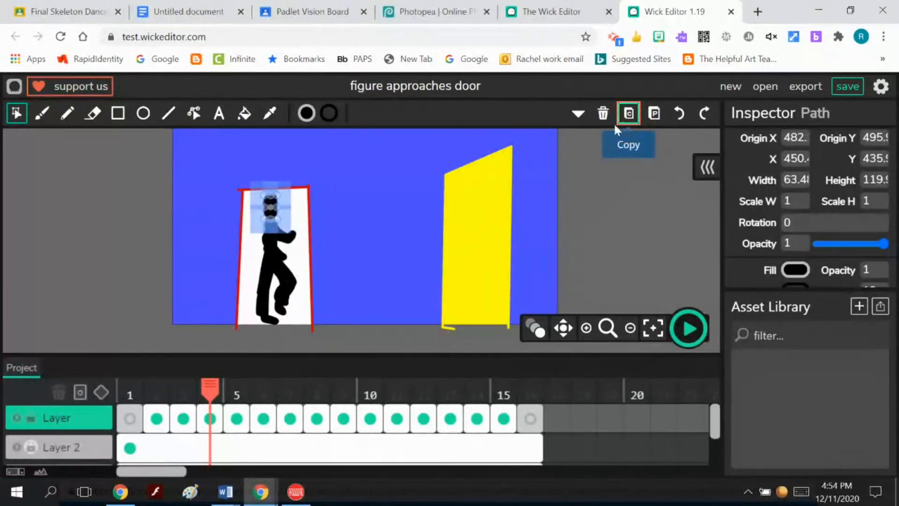
left_click(220, 167)
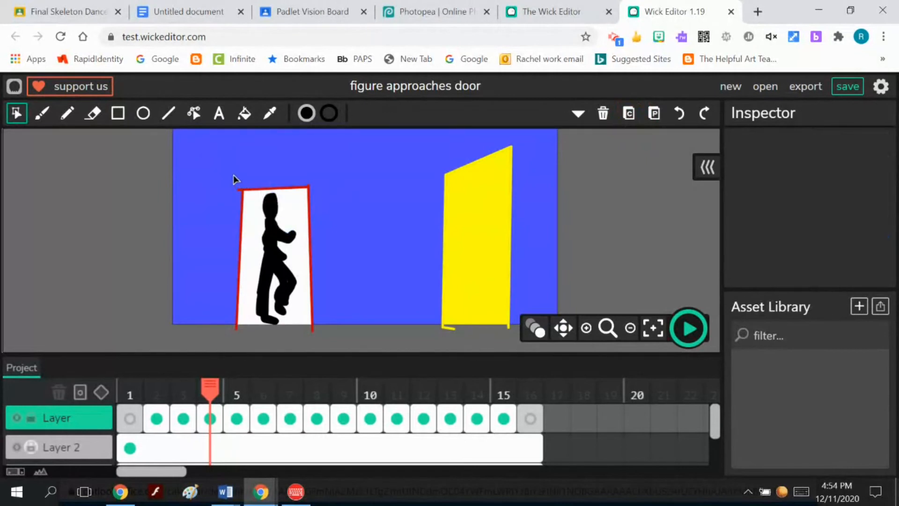
left_click_drag(234, 179, 319, 333)
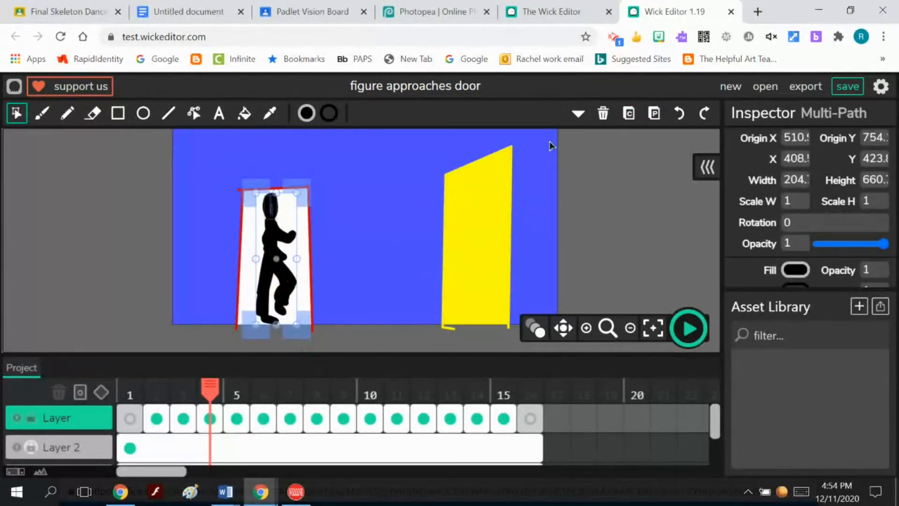
left_click(578, 114)
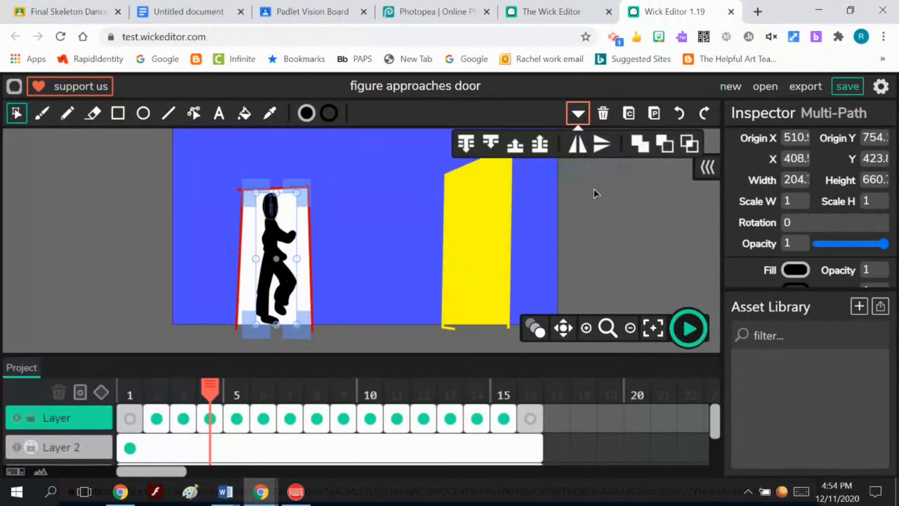
left_click(639, 143)
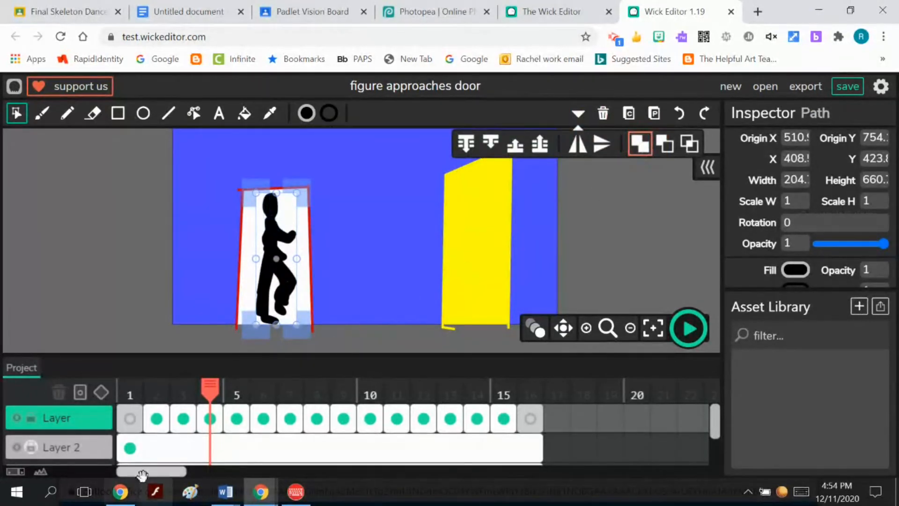
Paste the oval head on frame 5, fit it over the figure's head and stretch its height to about 153
left_click(233, 424)
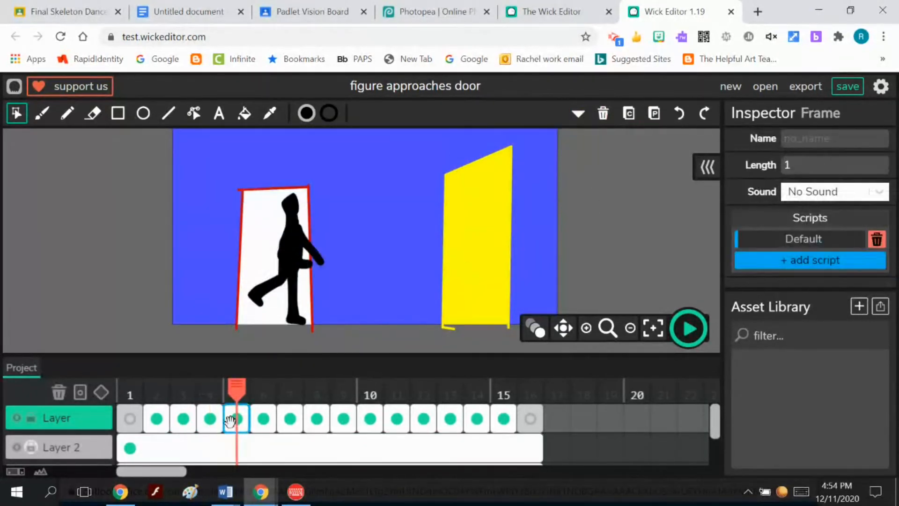
left_click(655, 113)
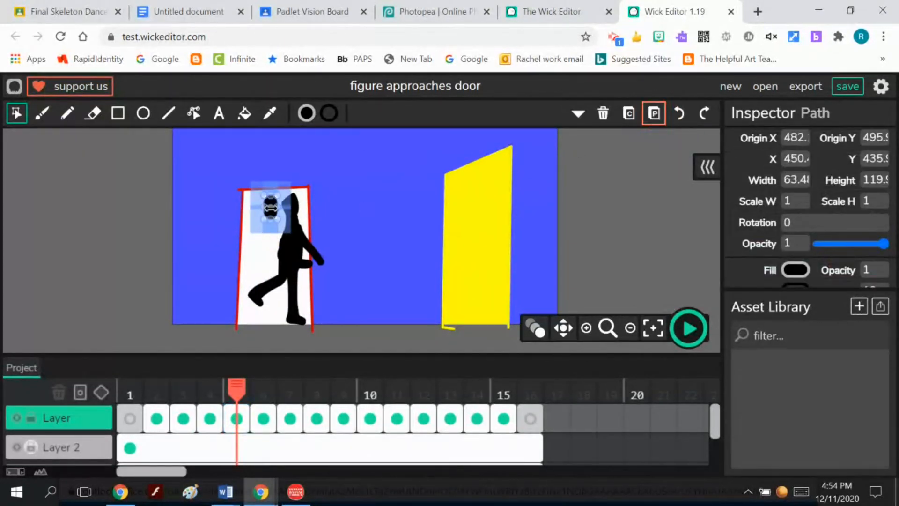
left_click_drag(271, 216, 292, 206)
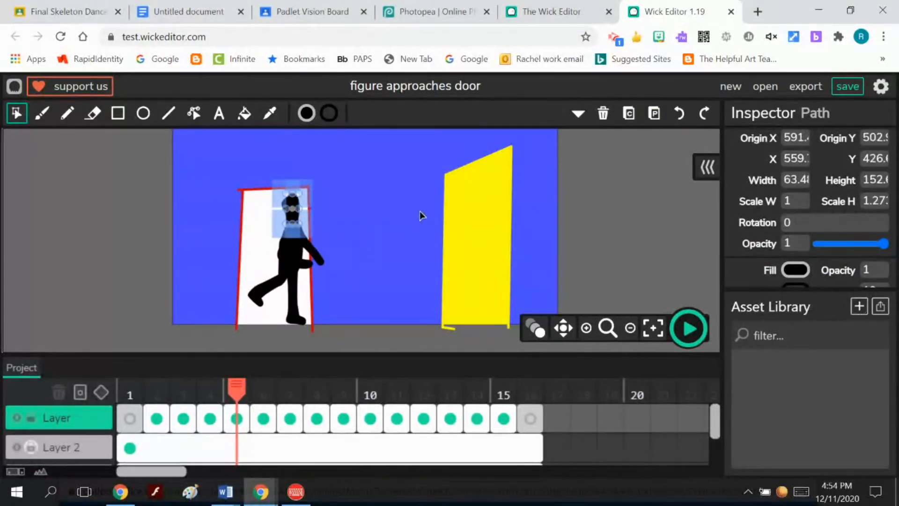
left_click(382, 203)
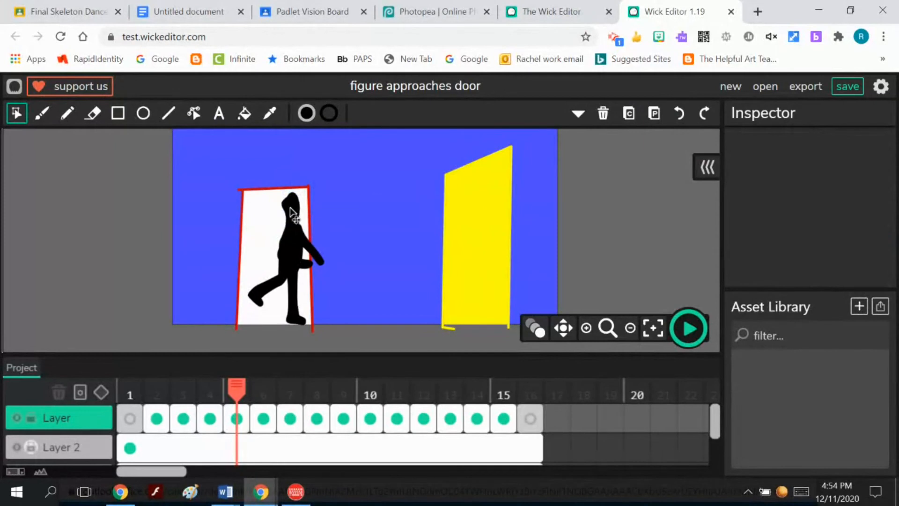
Reposition the oval on frame 5 with a tilt of about -4 degrees, and erase the old head's edges protruding around it
left_click_drag(296, 213, 293, 208)
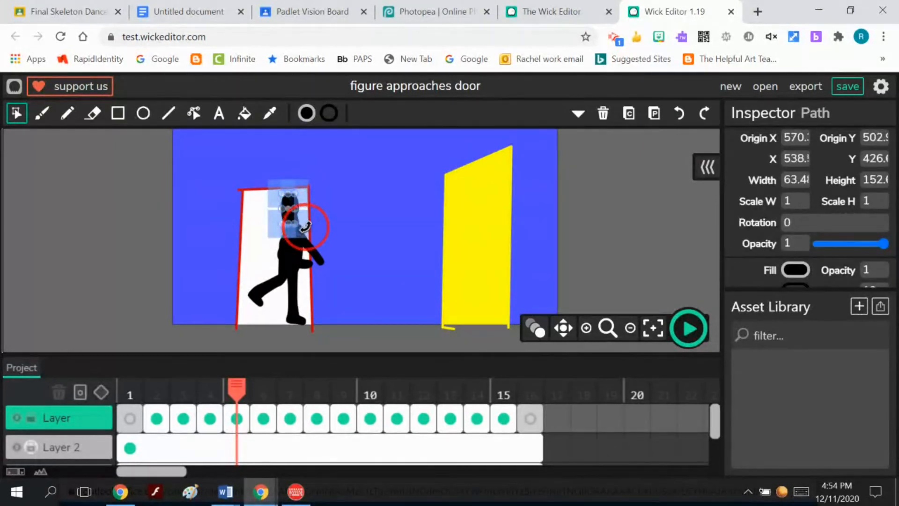
left_click_drag(293, 241, 288, 237)
left_click(294, 232)
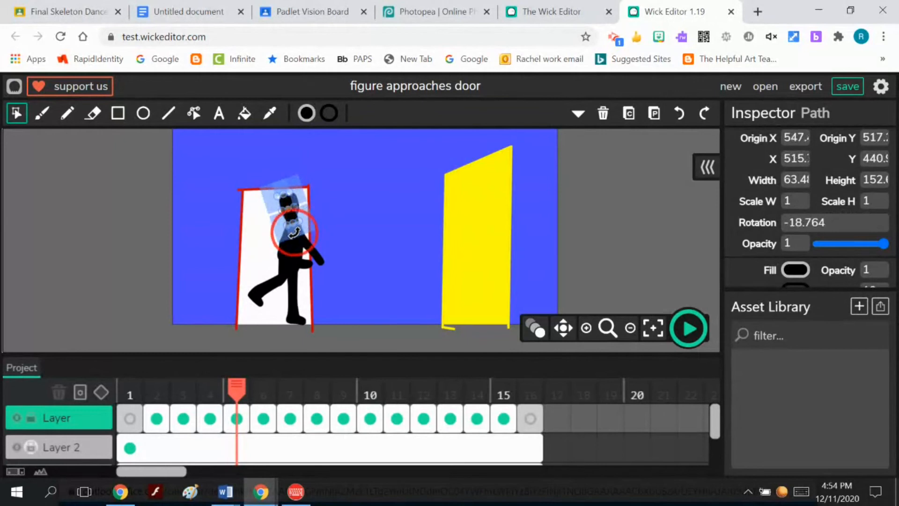
left_click_drag(294, 232, 339, 233)
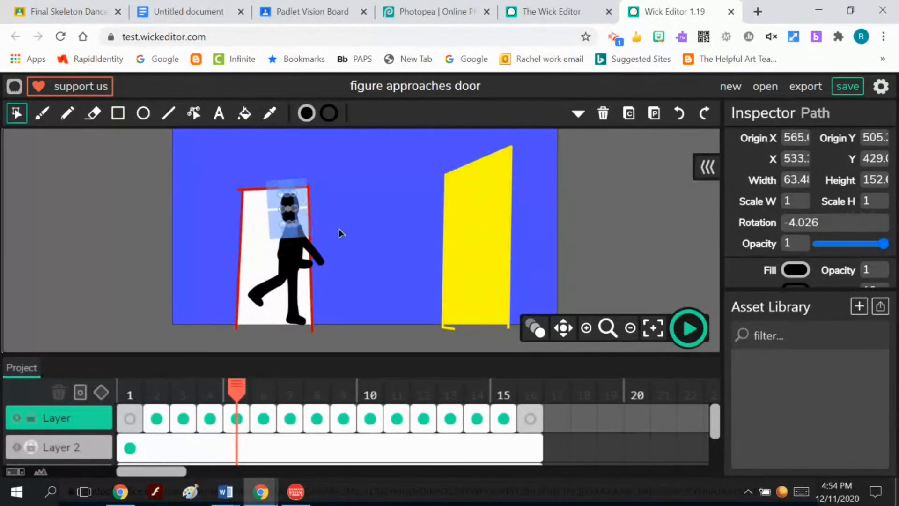
left_click(341, 207)
left_click(290, 213)
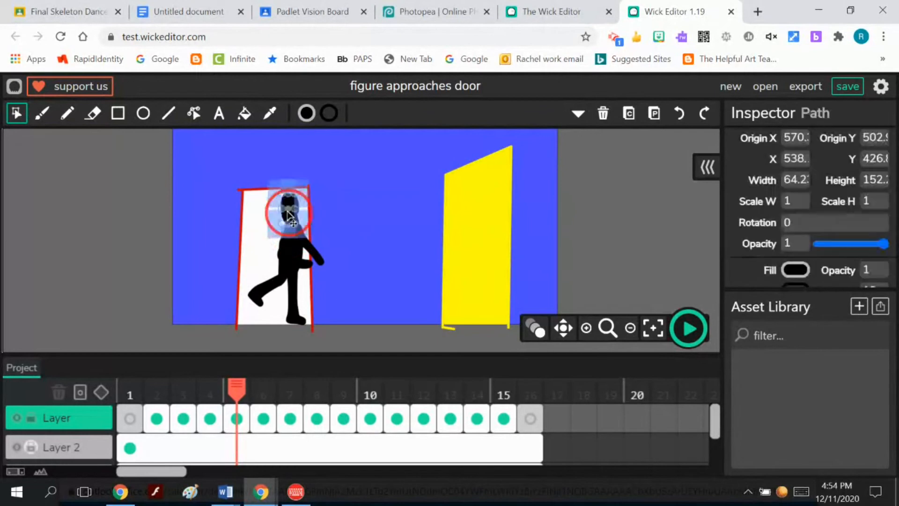
left_click_drag(291, 213, 296, 210)
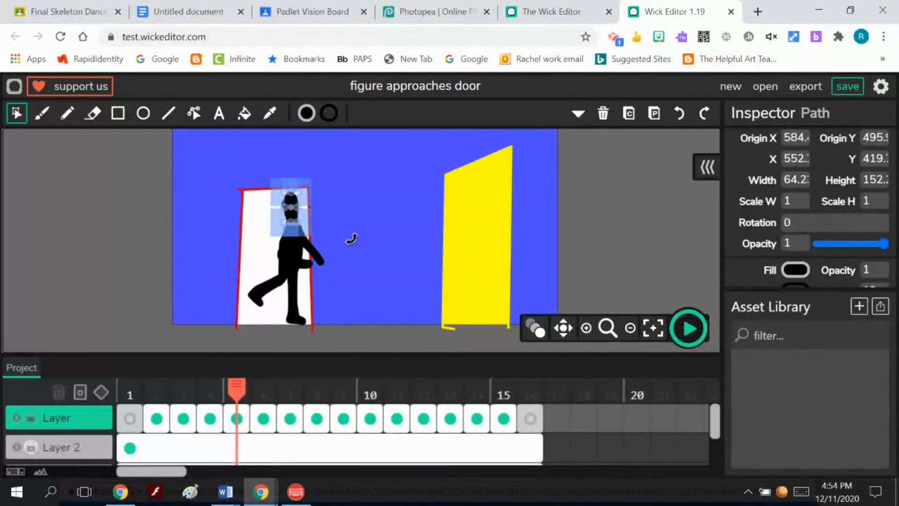
left_click(368, 169)
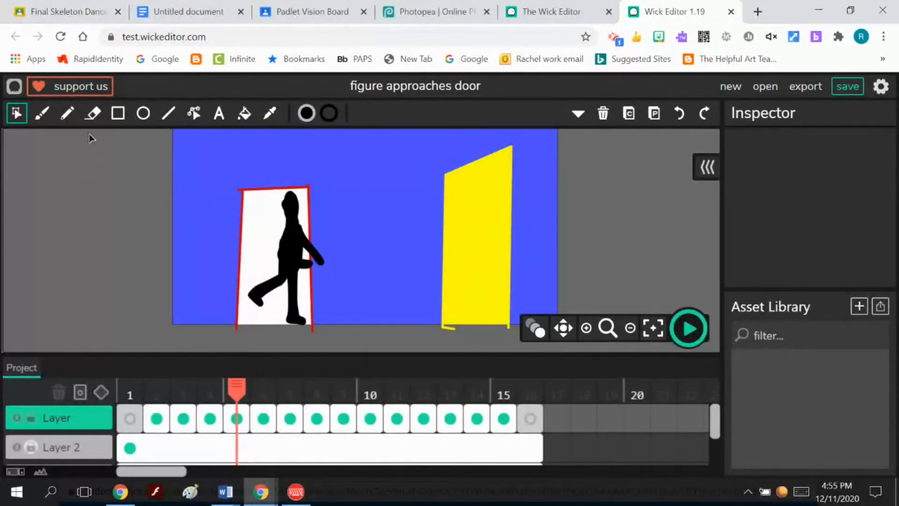
left_click(92, 113)
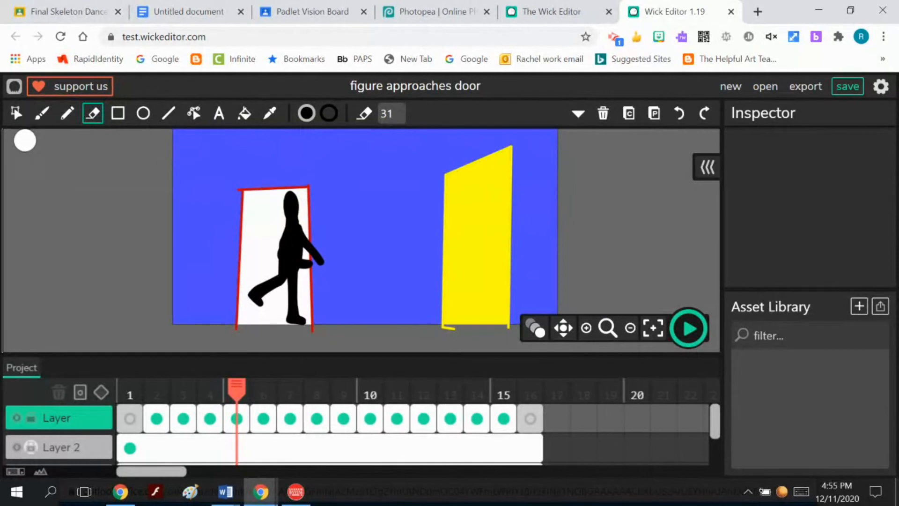
Copy the oval head on frame 5, and unite the oval with the rest of the figure there
left_click(17, 114)
left_click(291, 206)
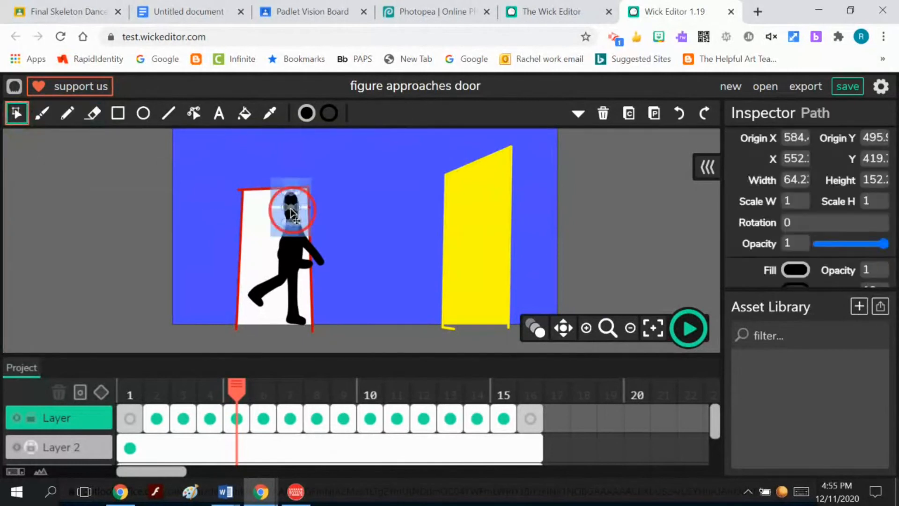
left_click(629, 113)
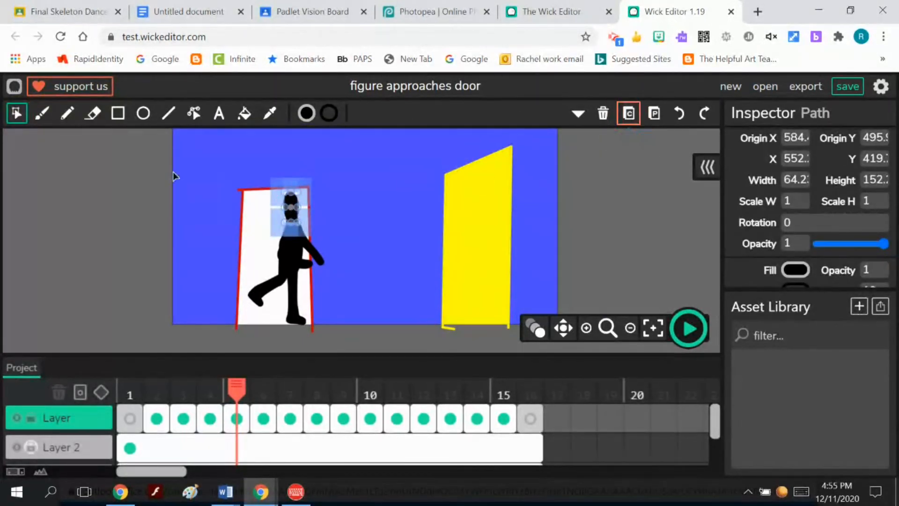
left_click_drag(233, 176, 328, 342)
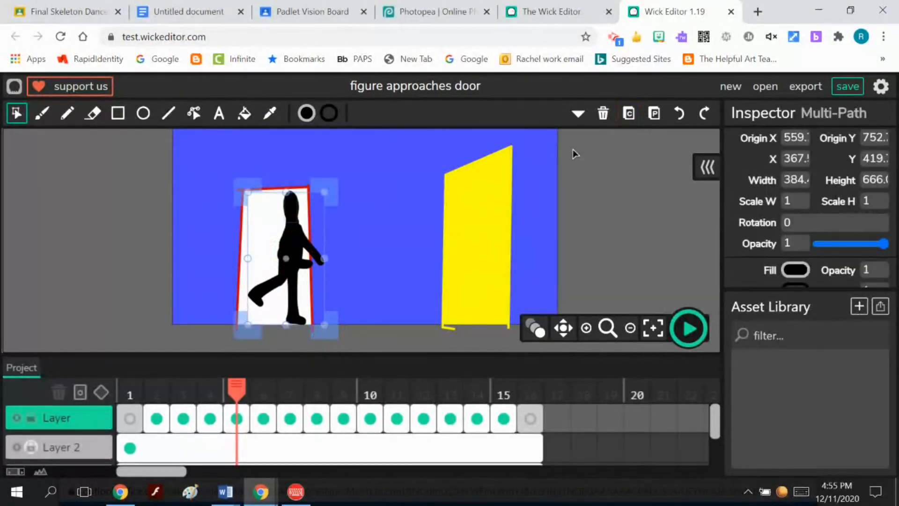
left_click(579, 113)
Paste the oval on frame 6, fit it over the figure's head at about 79 by 145, and erase the old head's protruding edges
left_click(264, 418)
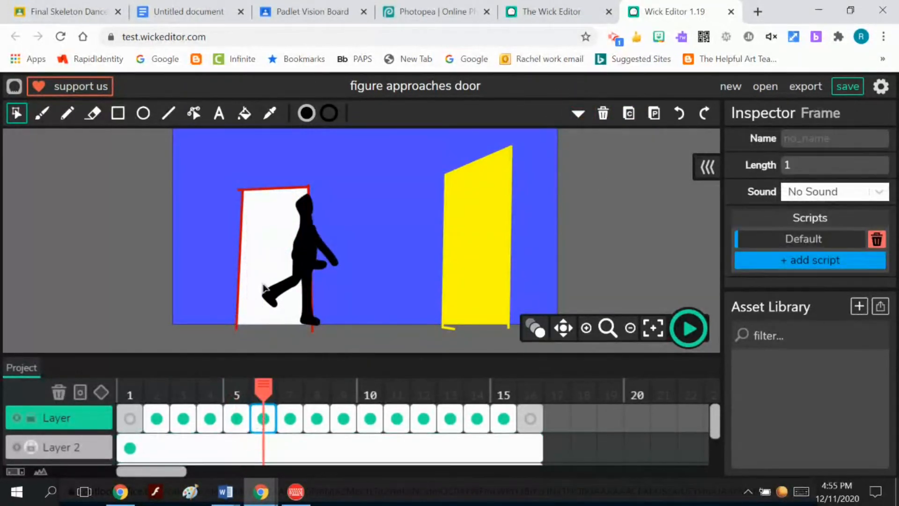
left_click(654, 114)
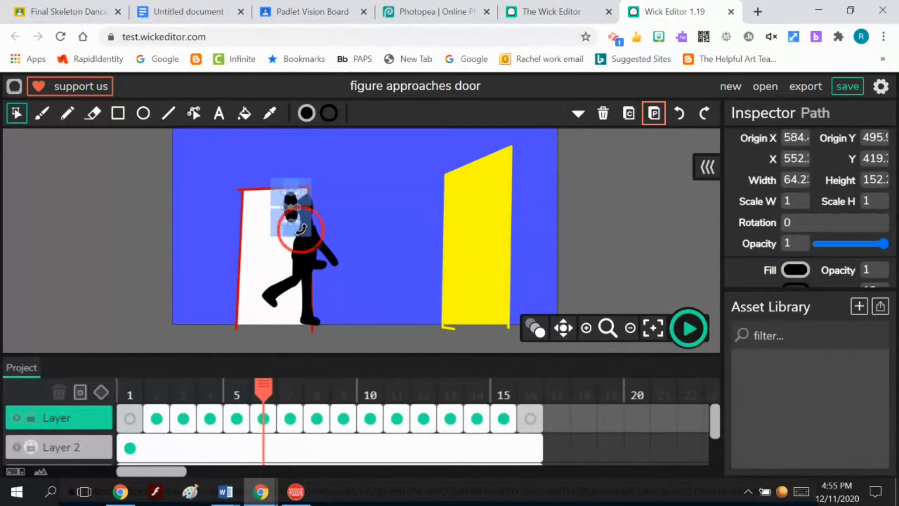
left_click_drag(300, 229, 307, 205)
left_click(391, 218)
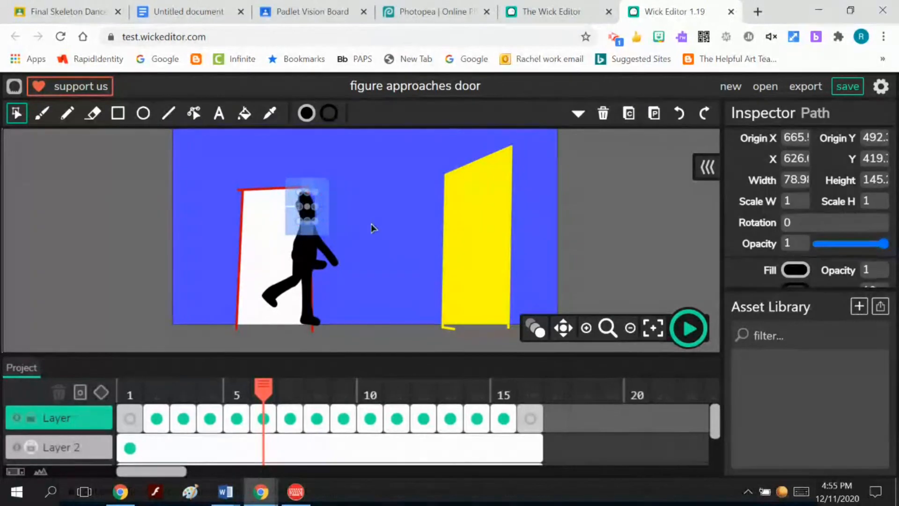
left_click(369, 221)
left_click(93, 113)
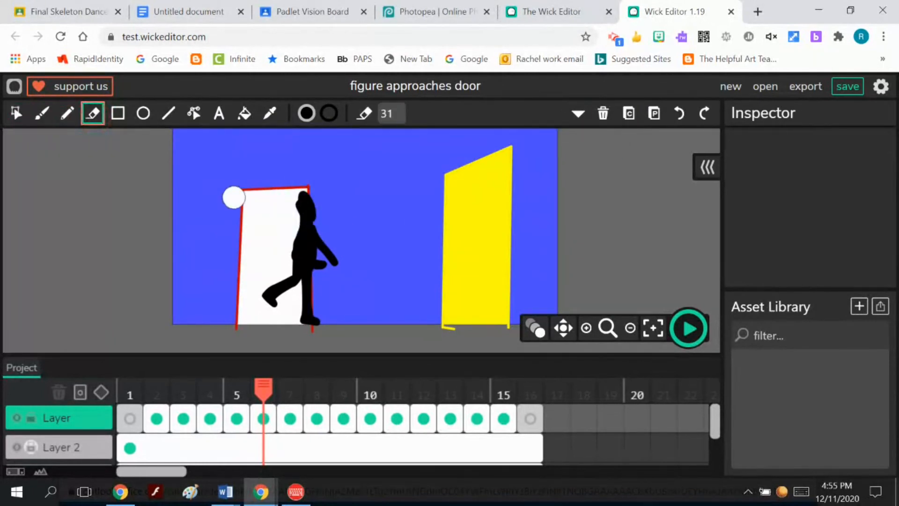
mouse_move(285, 204)
left_mouse_down()
mouse_move(289, 213)
mouse_move(289, 205)
left_mouse_up()
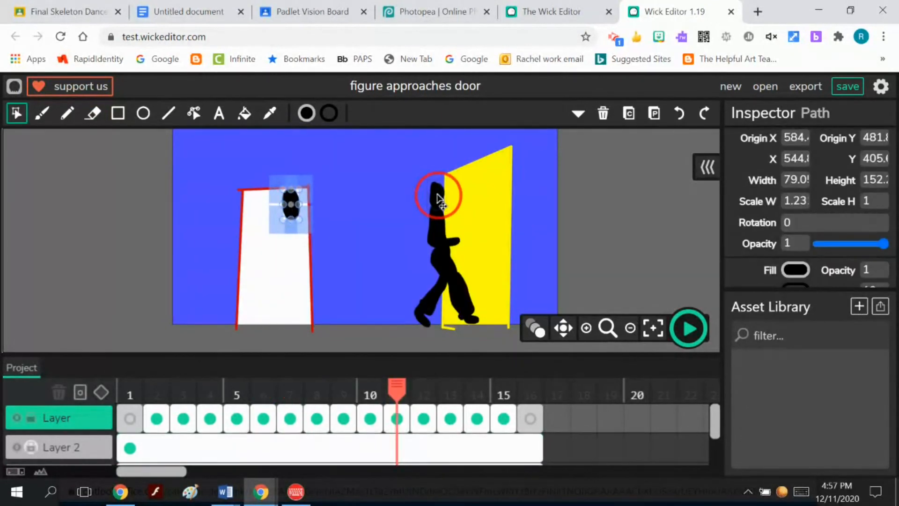
Place the oval over the figure's head on frame 11, and paste another on frame 12, tilted about 19 degrees and placed over the head
left_click(440, 199)
left_click(584, 241)
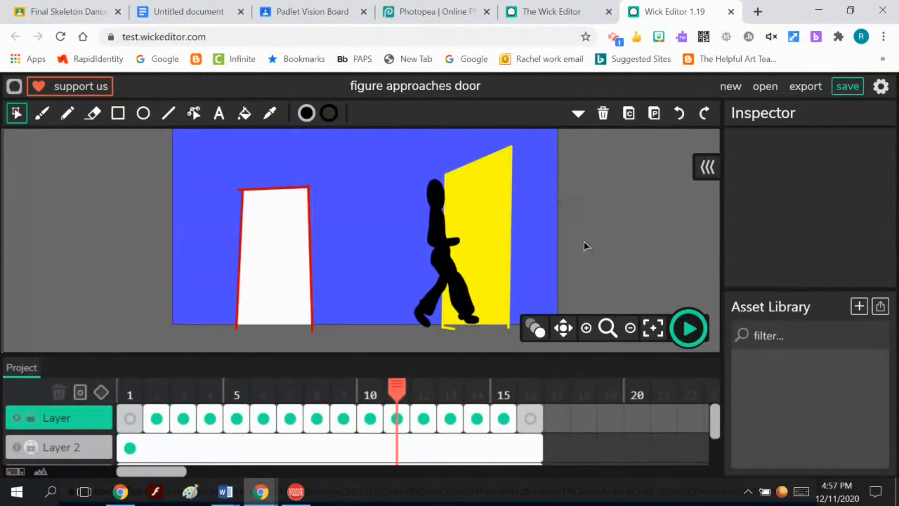
left_click(425, 421)
left_click(654, 112)
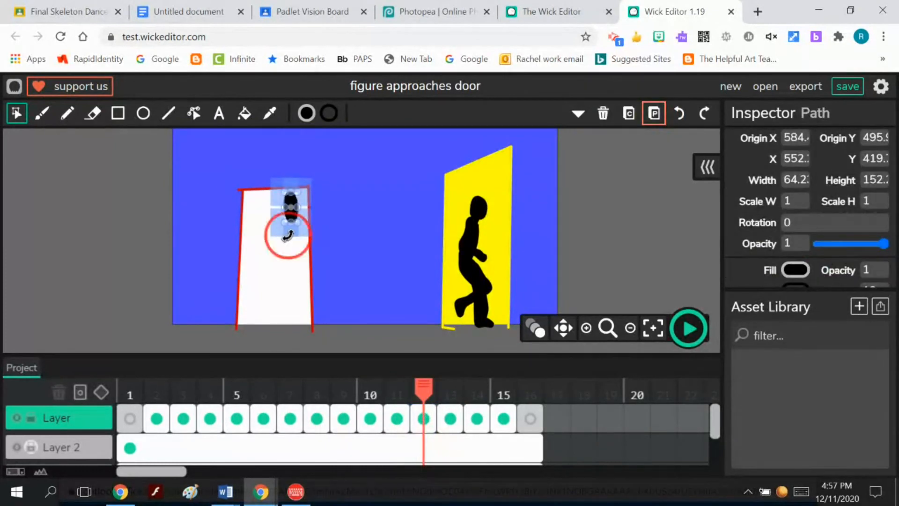
left_click_drag(278, 231, 302, 237)
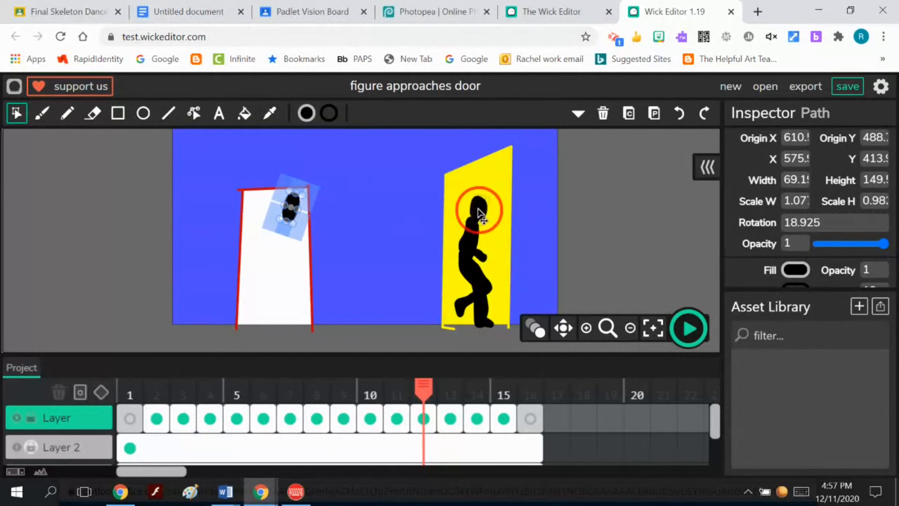
left_click_drag(480, 213, 482, 211)
Paste the oval head on frame 13, adjust its tilt slightly and place it over the figure's head
left_click(452, 420)
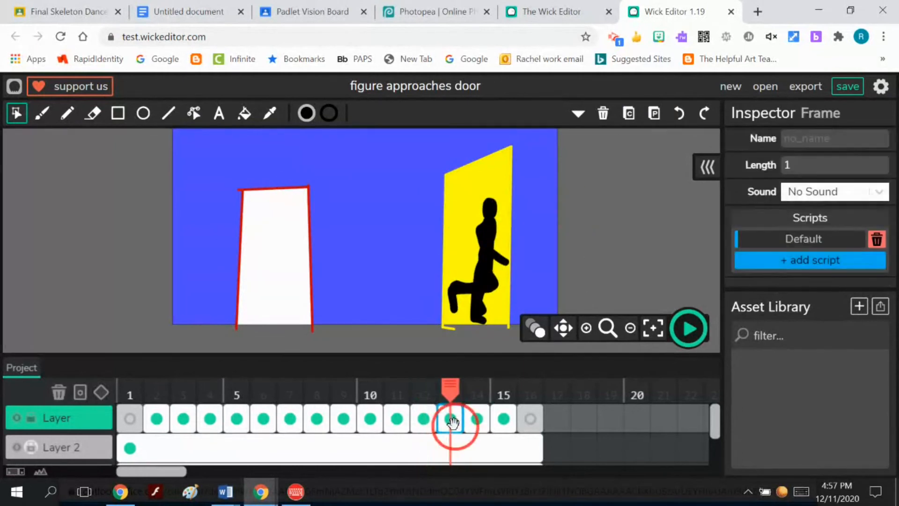
left_click(654, 113)
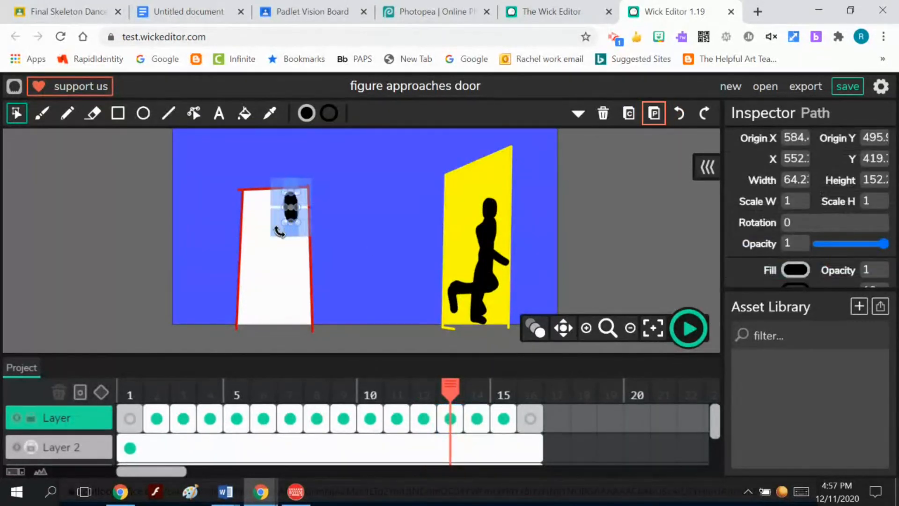
left_click_drag(280, 232, 285, 224)
left_click_drag(297, 192, 491, 210)
left_click(582, 220)
Paste the oval head on frame 14, adjust its shape and tilt, and erase the oval's right side to a straight edge
left_click(484, 420)
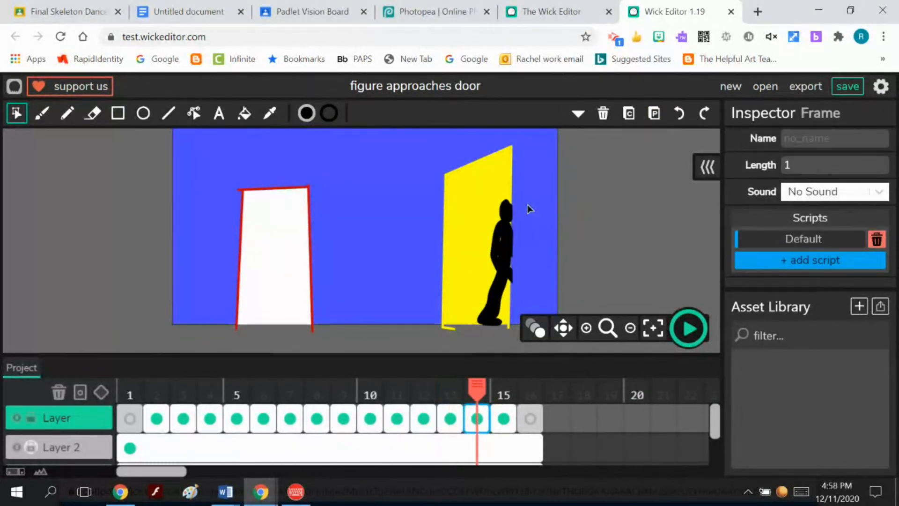
left_click(655, 113)
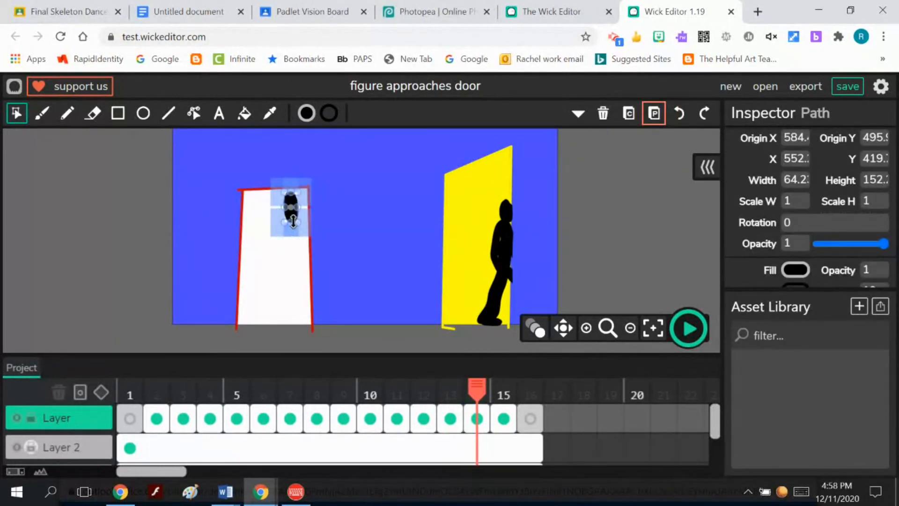
left_click_drag(293, 222, 301, 208)
left_click_drag(296, 217, 294, 236)
left_click(92, 114)
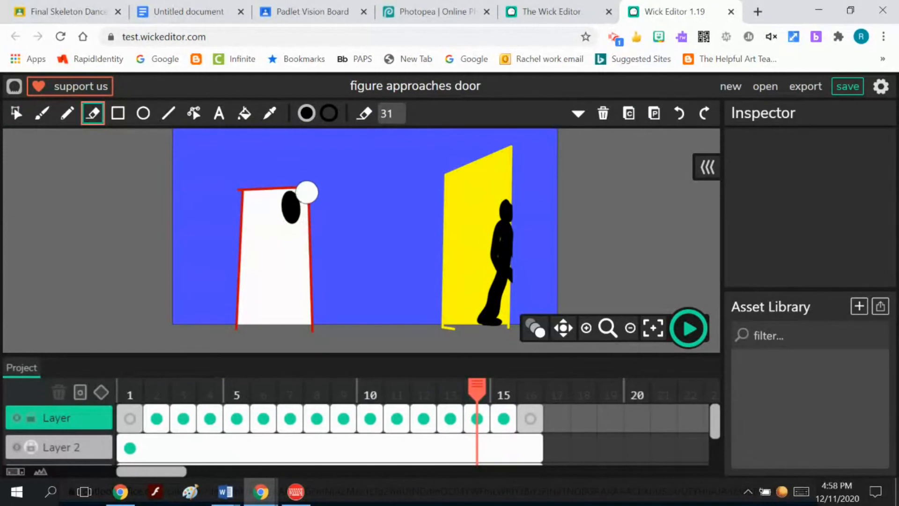
left_click_drag(304, 192, 307, 226)
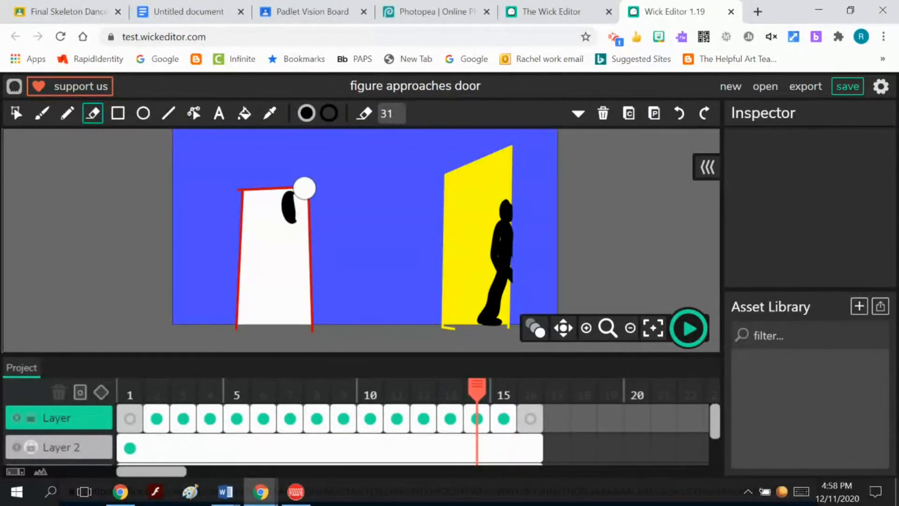
Move the cut oval over the figure's head at the yellow door's right edge on frame 14
left_click(16, 113)
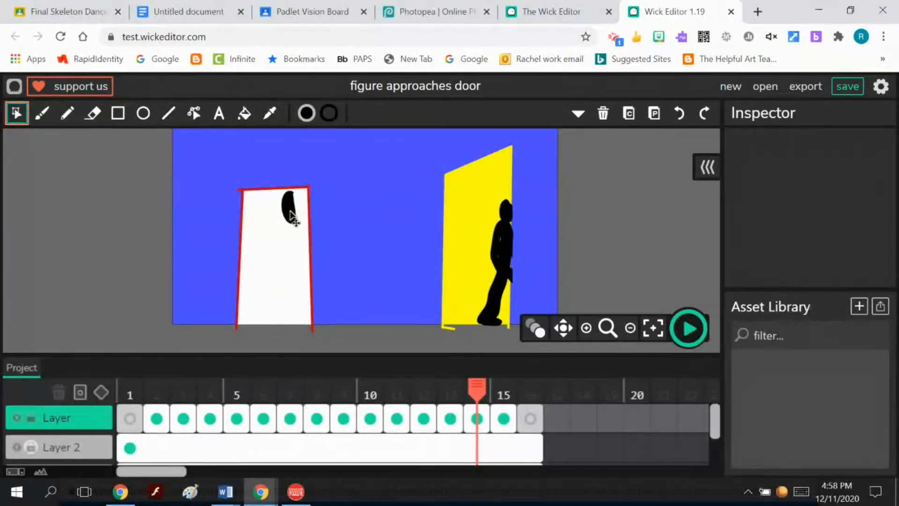
left_click(289, 208)
left_click_drag(487, 218, 602, 190)
left_click(602, 189)
Check frame 15, and preview the animation from frame 1
left_click(504, 418)
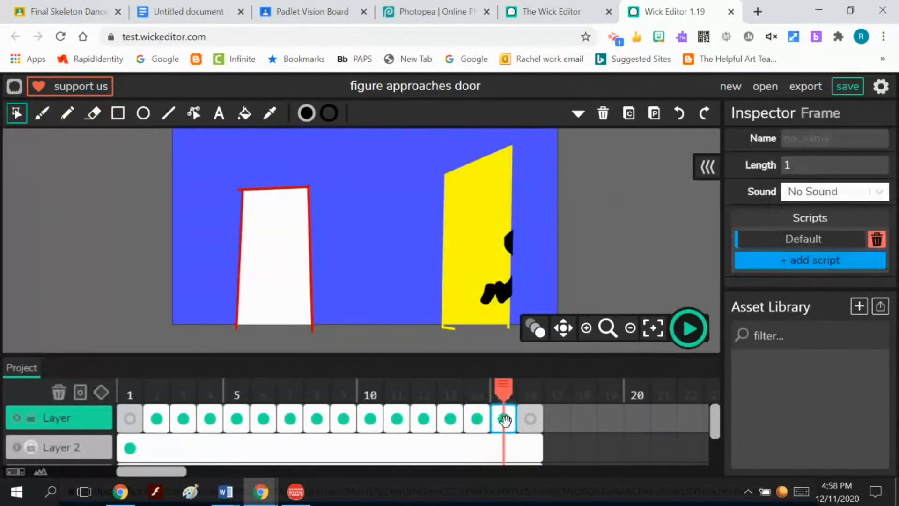
left_click_drag(509, 390, 21, 400)
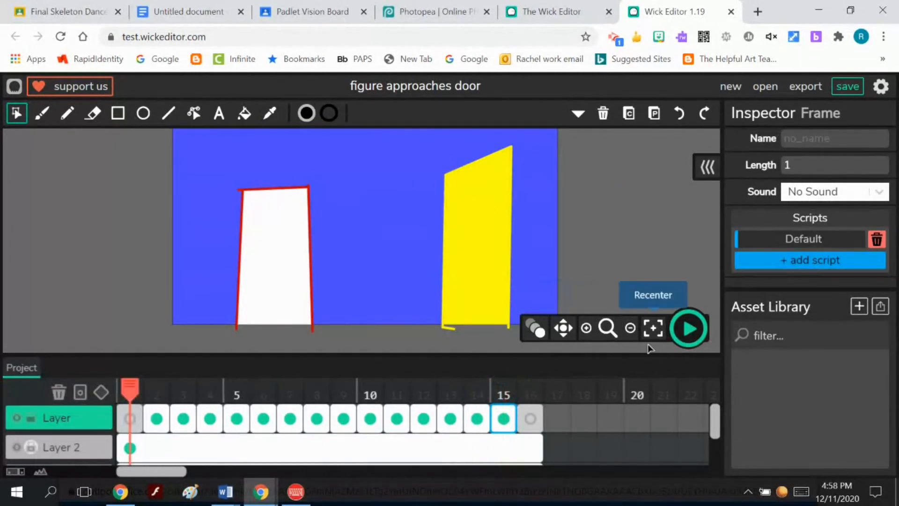
left_click(689, 330)
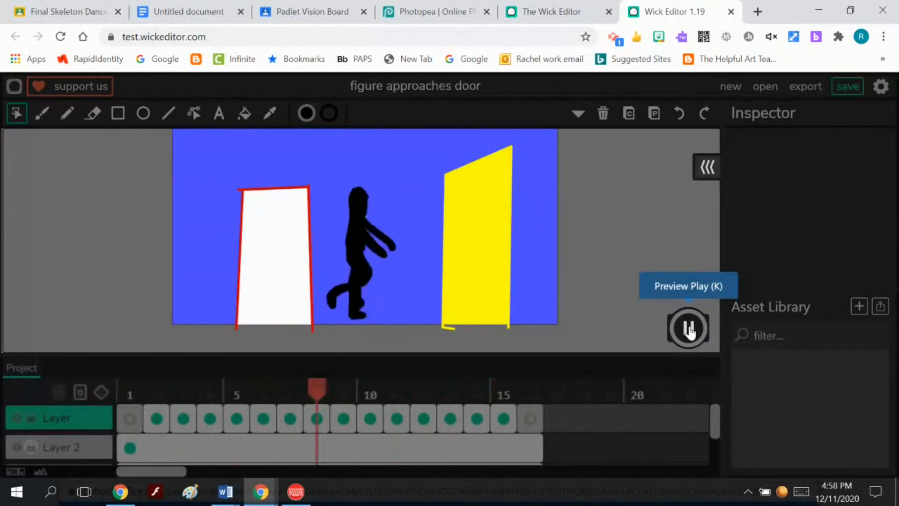
left_click(689, 331)
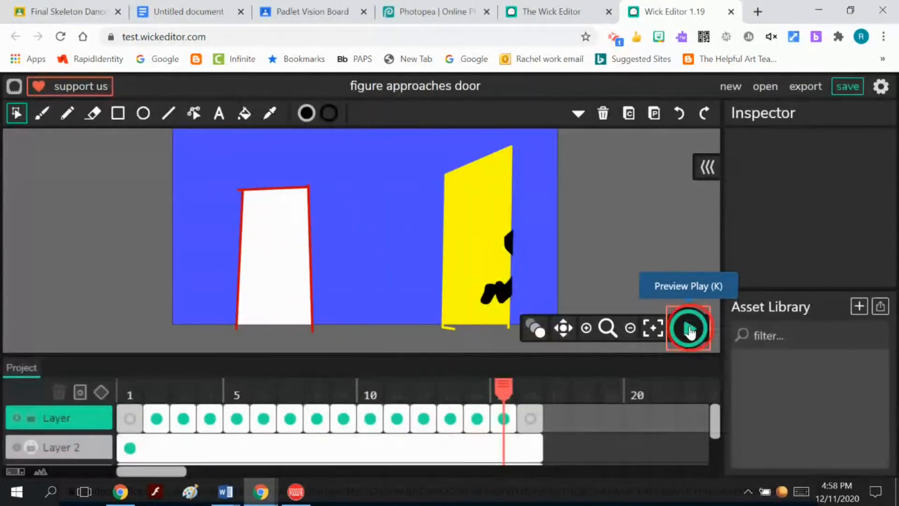
Delete the leftover curved outline inside the white door on frame 14
left_click_drag(514, 388, 470, 399)
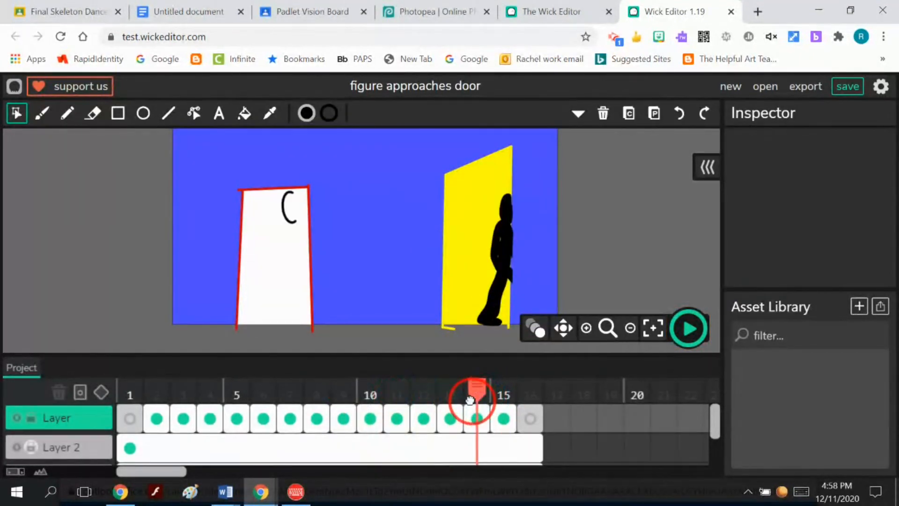
left_click(285, 215)
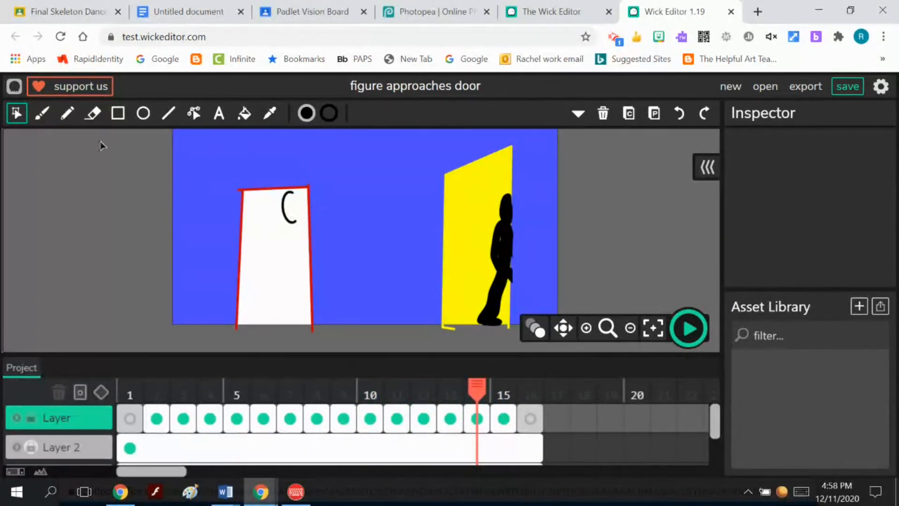
left_click(290, 229)
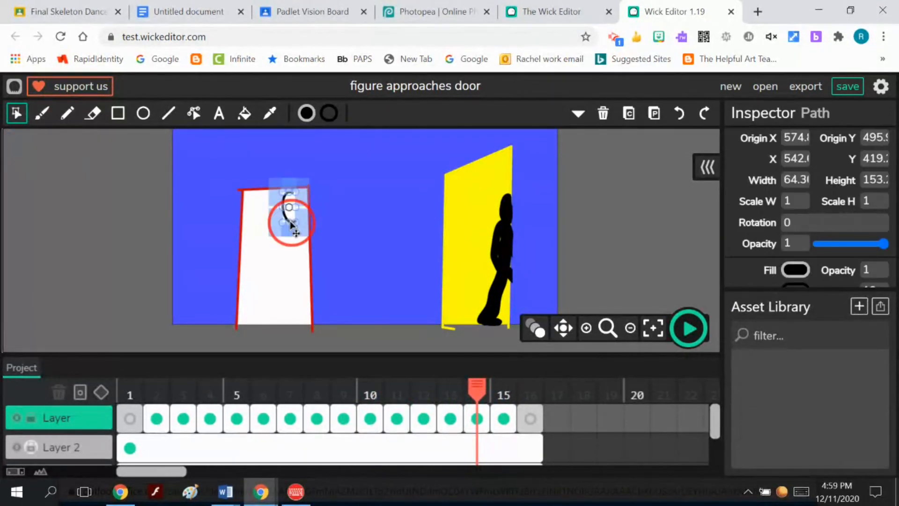
key("Delete")
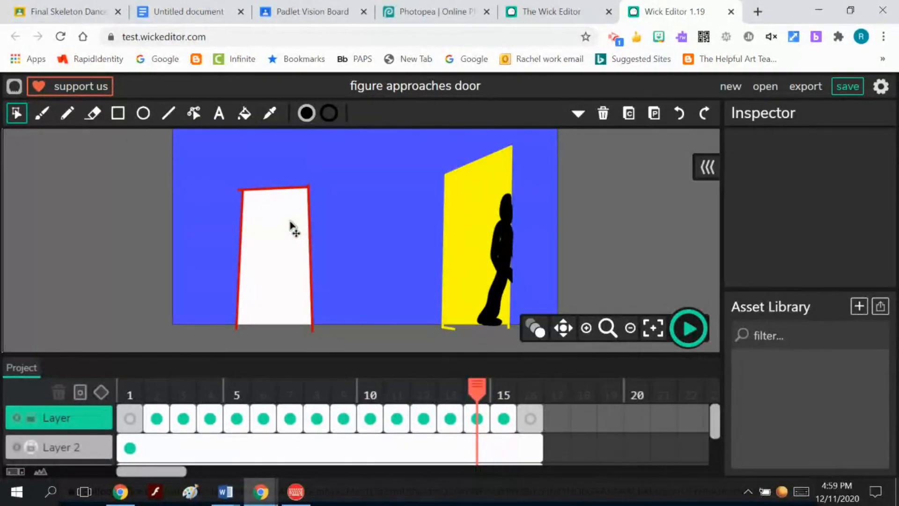
Return to the start of the timeline and preview the animation again with the cleaned-up frame 14
left_click(503, 419)
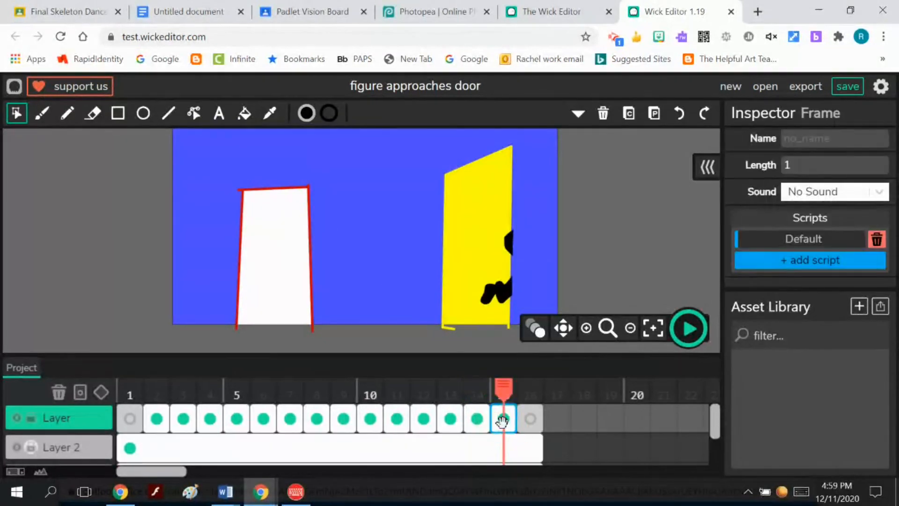
left_click_drag(505, 384, 106, 370)
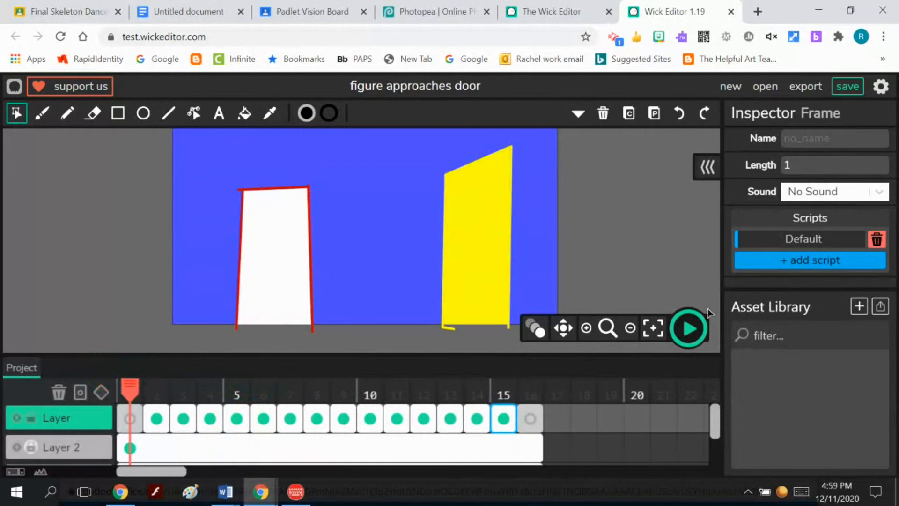
left_click(687, 330)
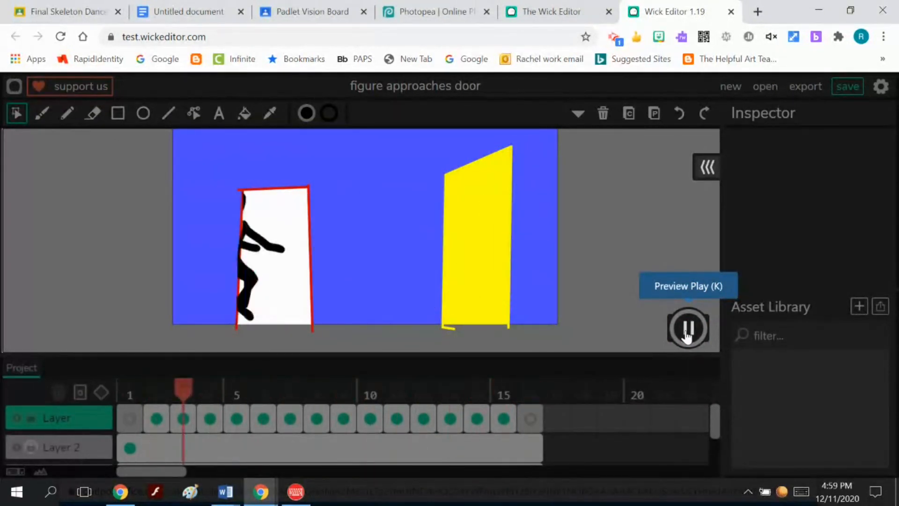
left_click(687, 330)
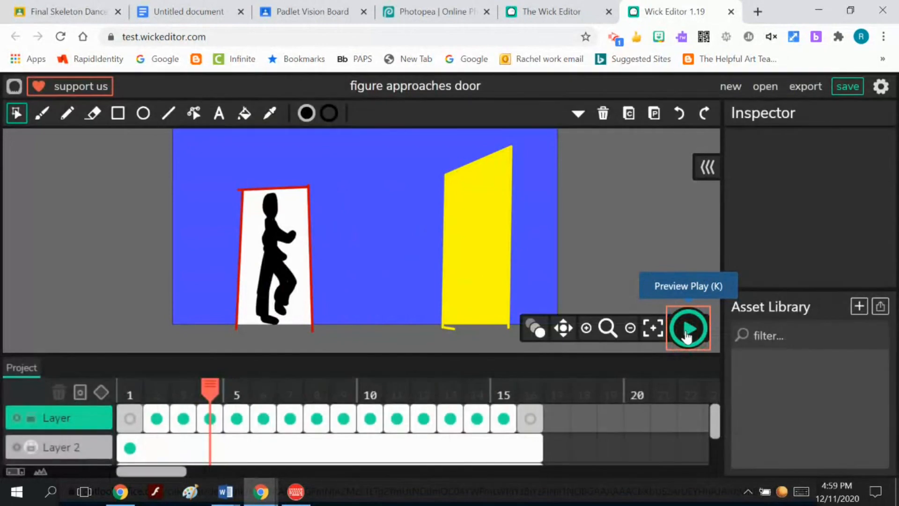
Extend the background frames on Layer 3 and Layer 2 to a length of 24 frames
left_click(128, 417)
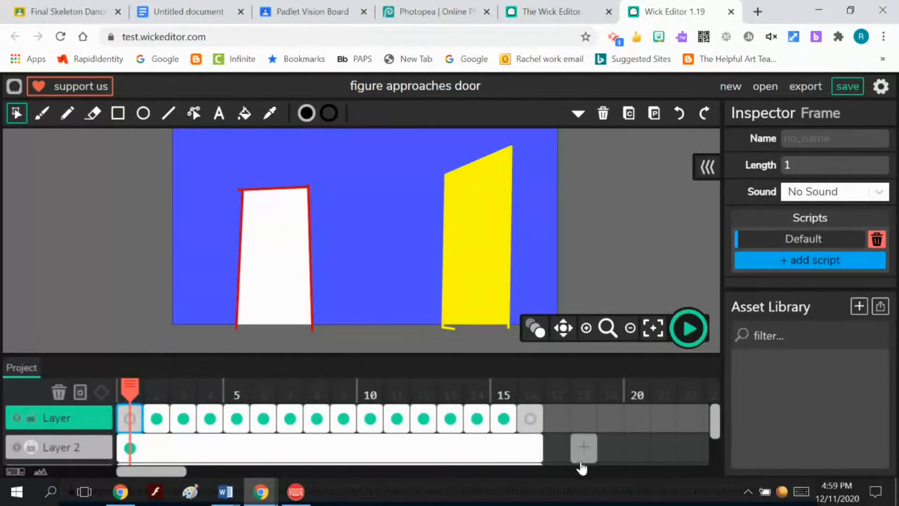
scroll(581, 465, "down", 3)
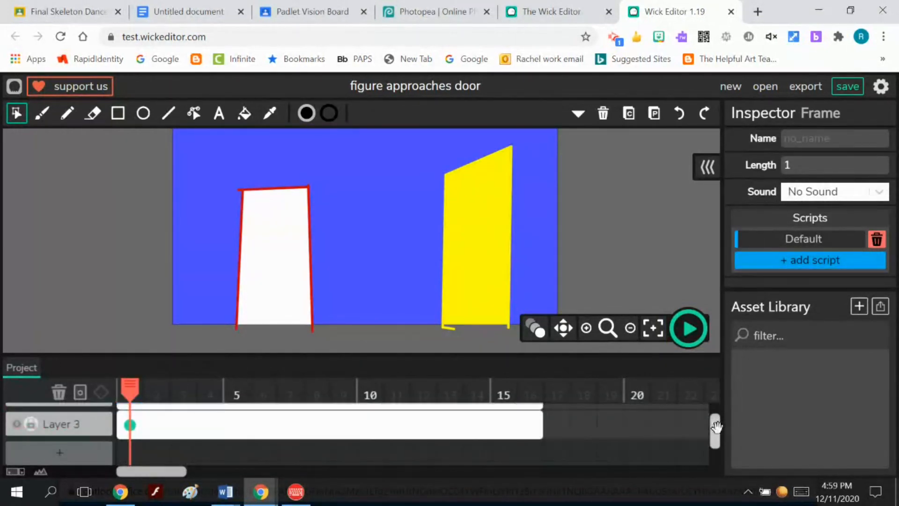
mouse_move(715, 428)
left_mouse_down()
mouse_move(715, 445)
mouse_move(712, 431)
left_mouse_up()
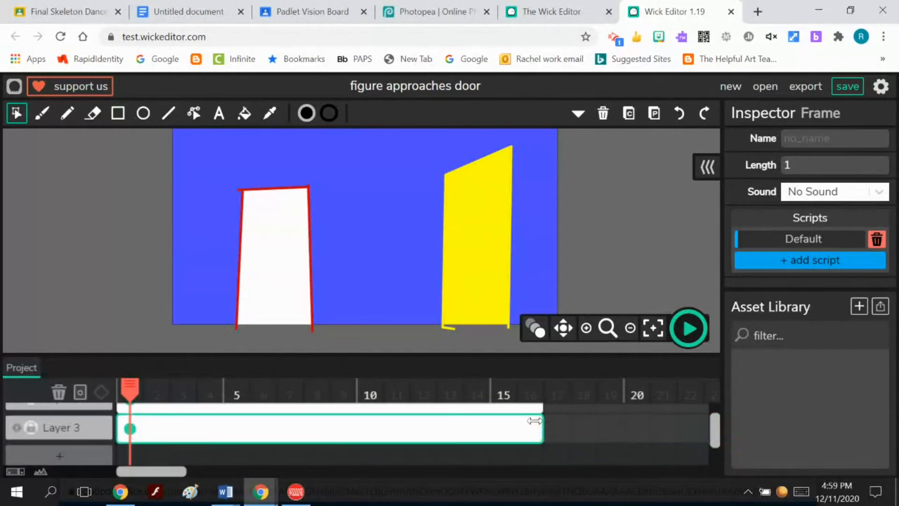
left_click_drag(539, 423, 707, 423)
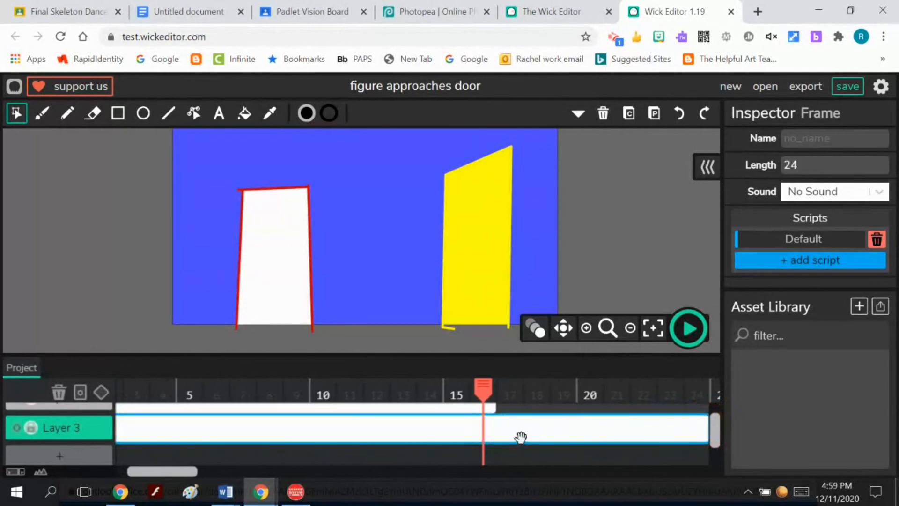
scroll(521, 437, "up", 1)
left_click_drag(496, 438, 705, 436)
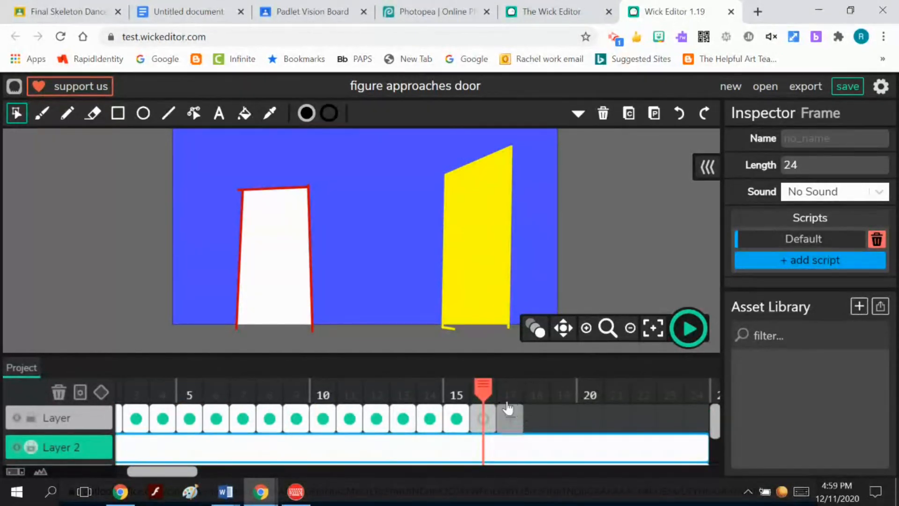
Copy all the figure frames 1 to 16 on the top layer and paste them starting at frame 17
left_click_drag(483, 389, 42, 398)
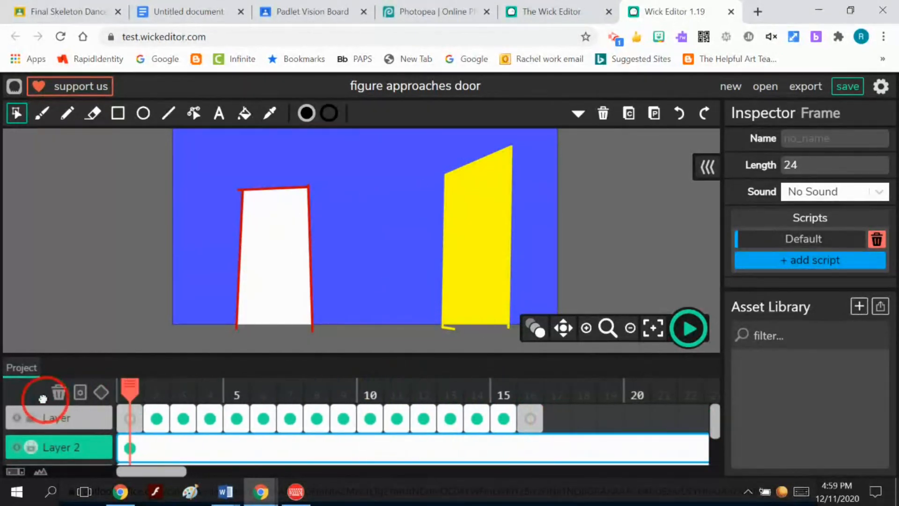
left_click(127, 413)
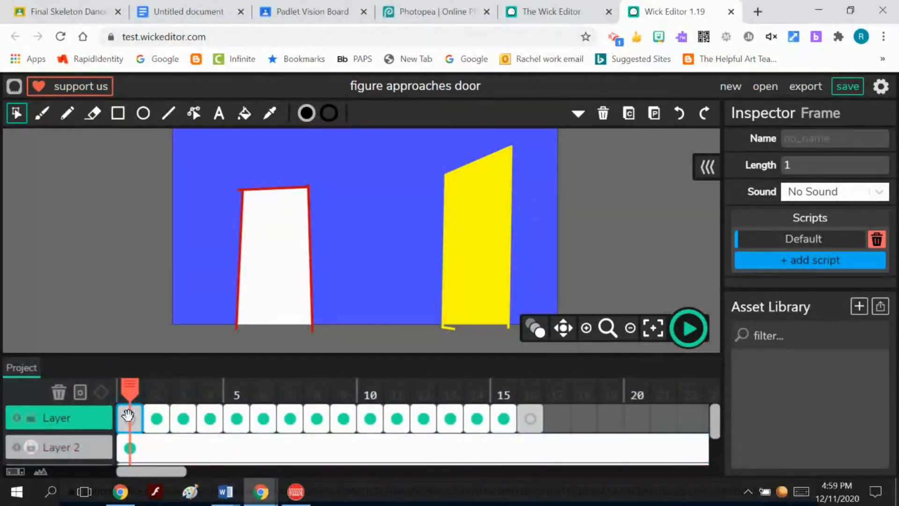
left_click(533, 423, "shift")
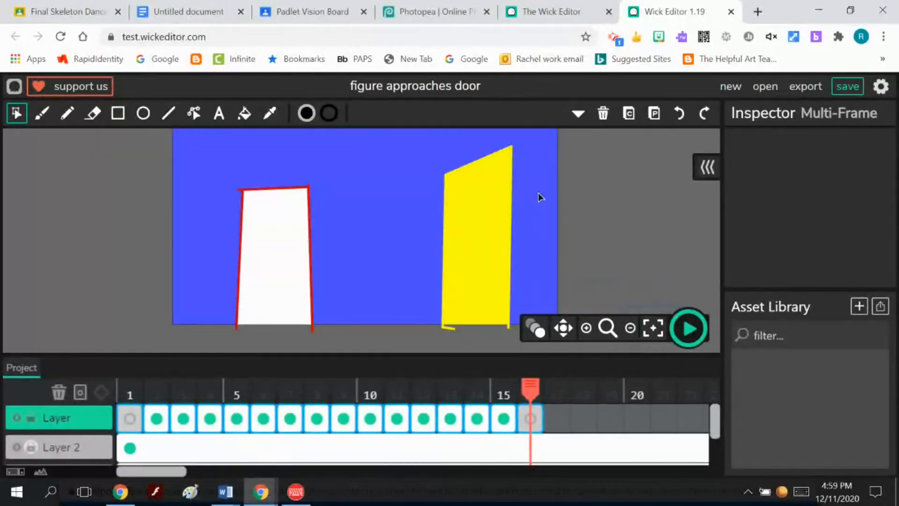
left_click(629, 114)
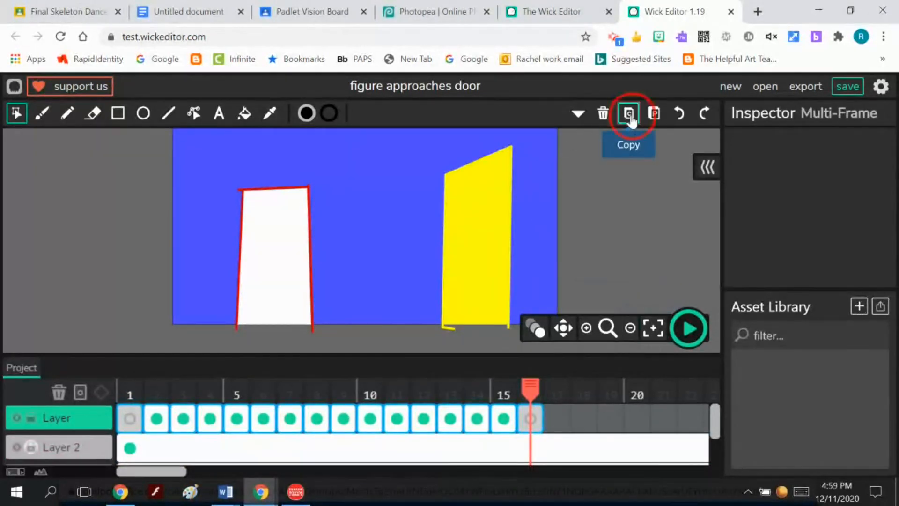
left_click(553, 416)
right_click(552, 415)
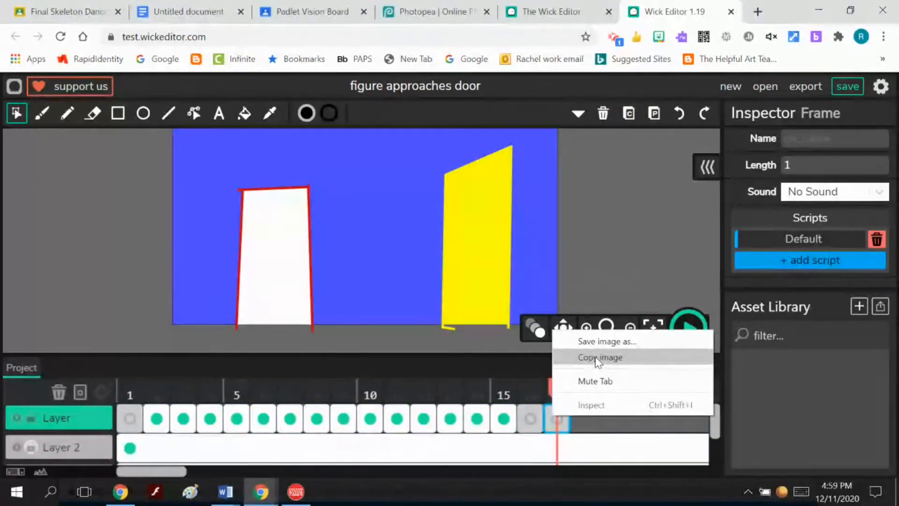
left_click(655, 113)
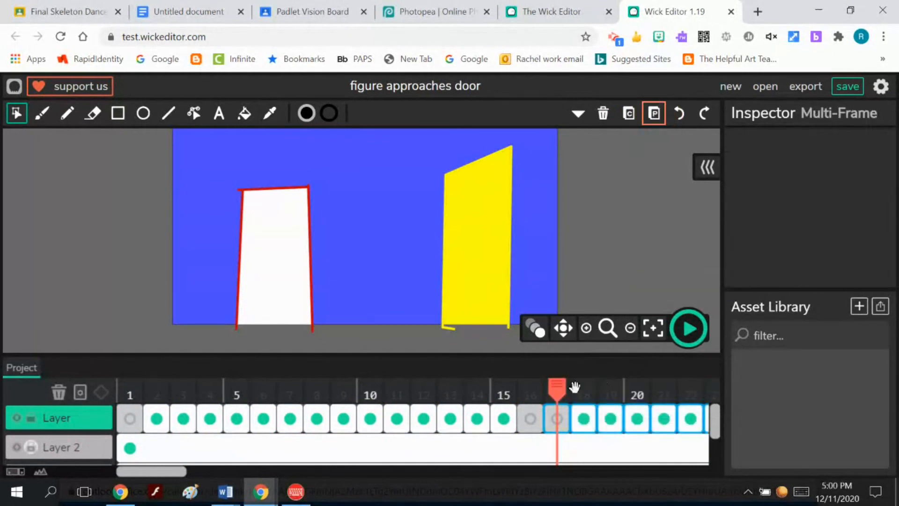
Extend the background frames on Layer 2 and Layer 3 to a length of 32 frames
left_click_drag(557, 387, 636, 408)
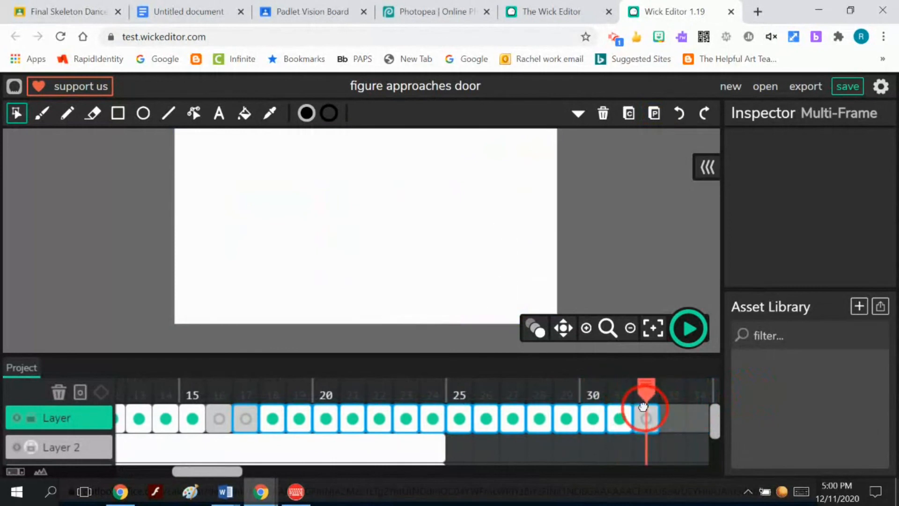
left_click_drag(440, 449, 657, 446)
scroll(693, 414, "down", 1)
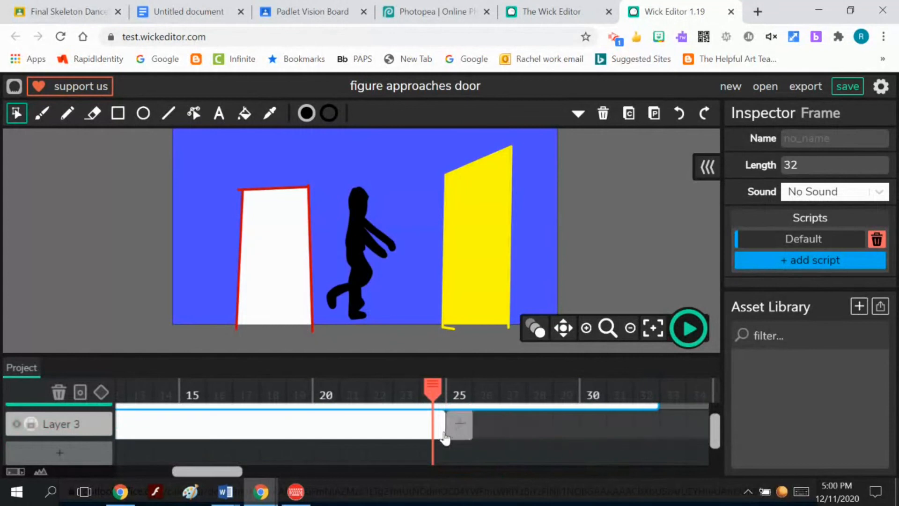
left_click_drag(443, 424, 659, 425)
scroll(678, 452, "up", 1)
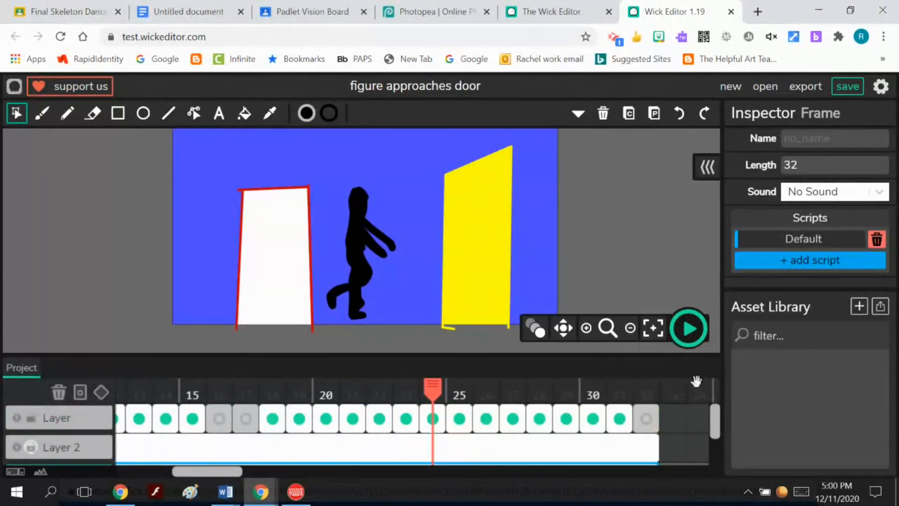
Preview the doubled animation, and save the project as a .wick file
left_click(687, 330)
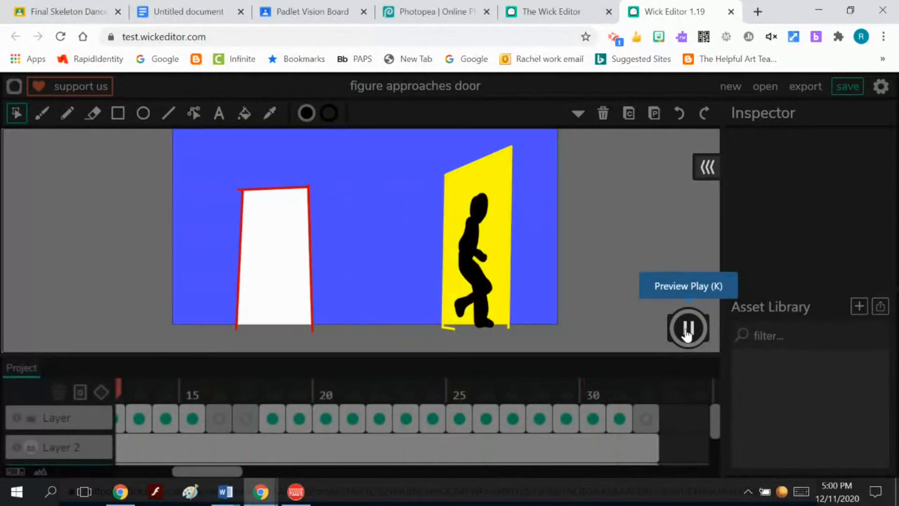
left_click(688, 329)
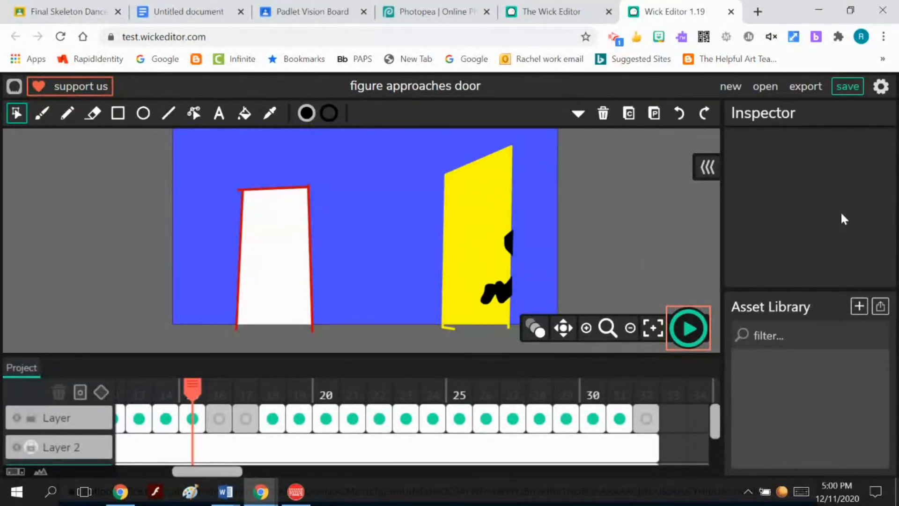
left_click(846, 88)
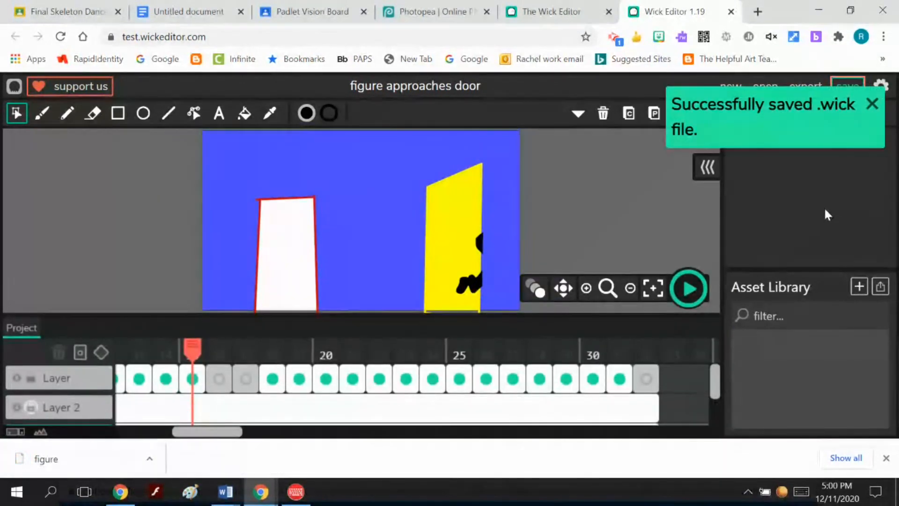
left_click(872, 104)
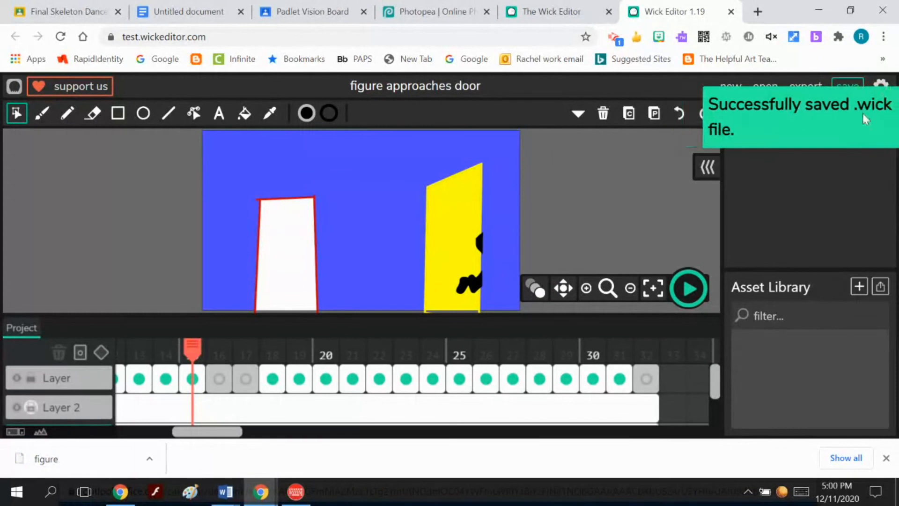
Export the animation as the video "figure approaches door.mp4" and play the downloaded file in the media player
left_click(808, 86)
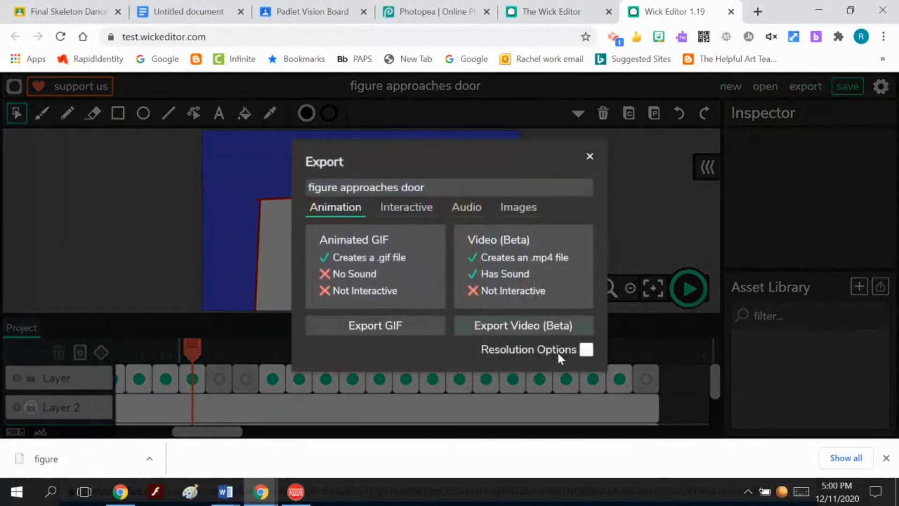
left_click(527, 328)
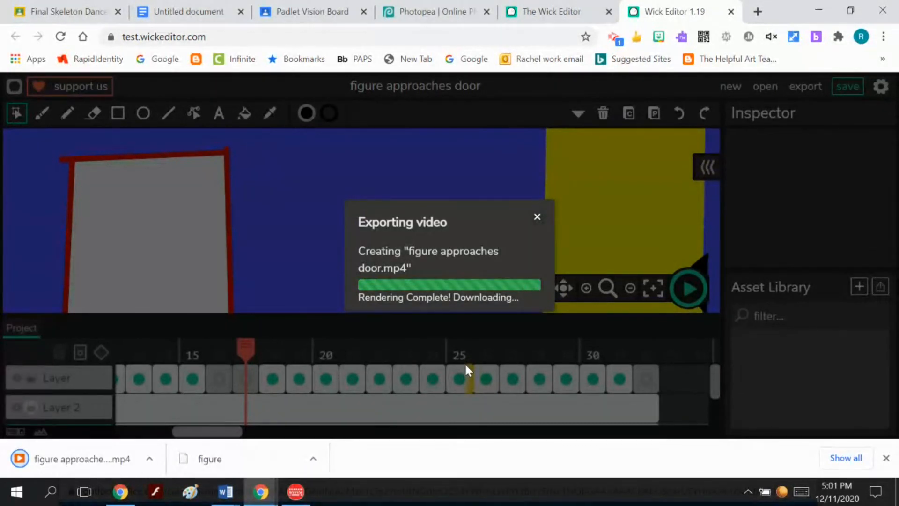
left_click(107, 467)
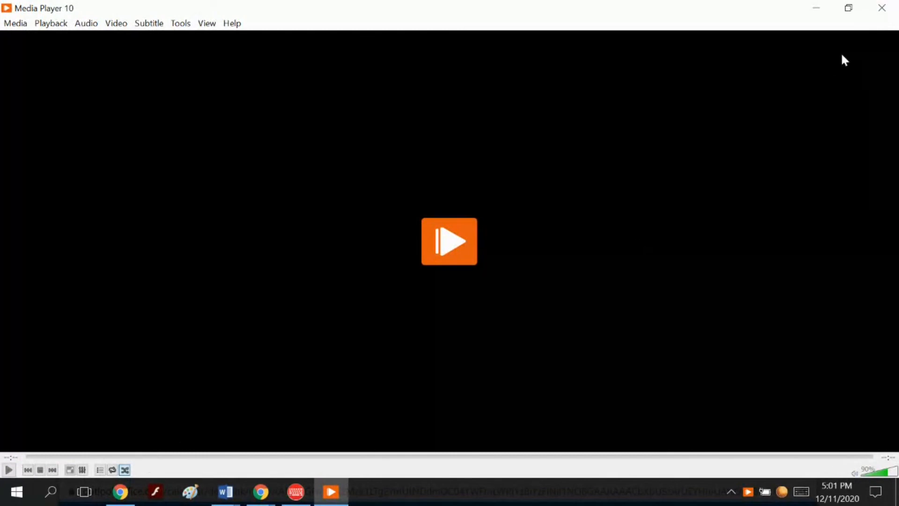
left_click(882, 8)
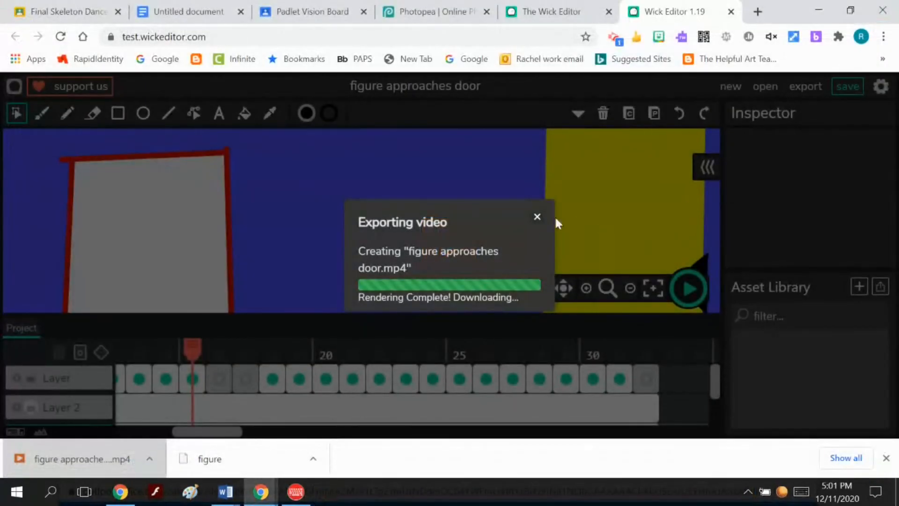
left_click(537, 217)
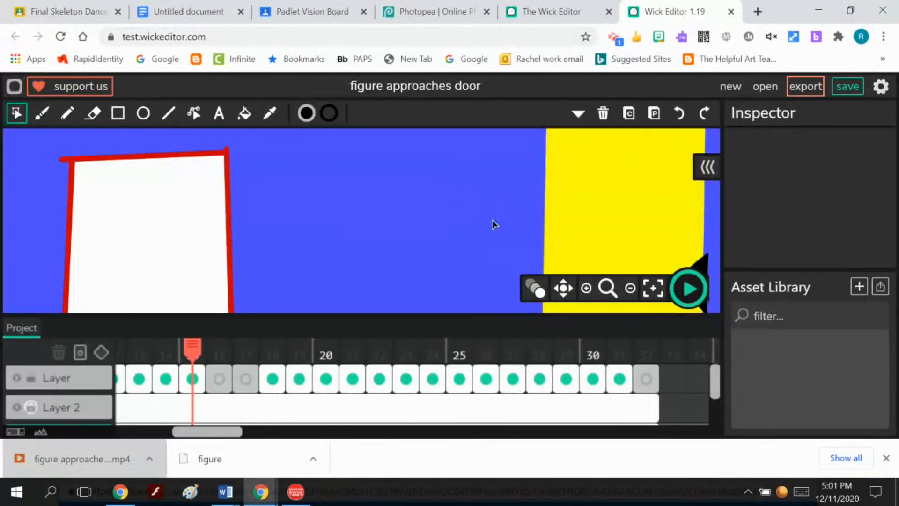
scroll(492, 224, "down", 5)
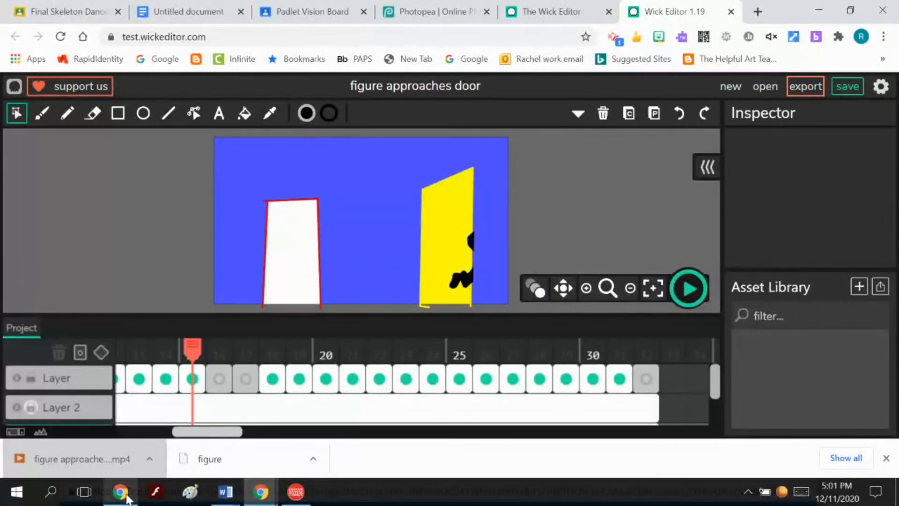
mouse_move(127, 498)
left_click(120, 461)
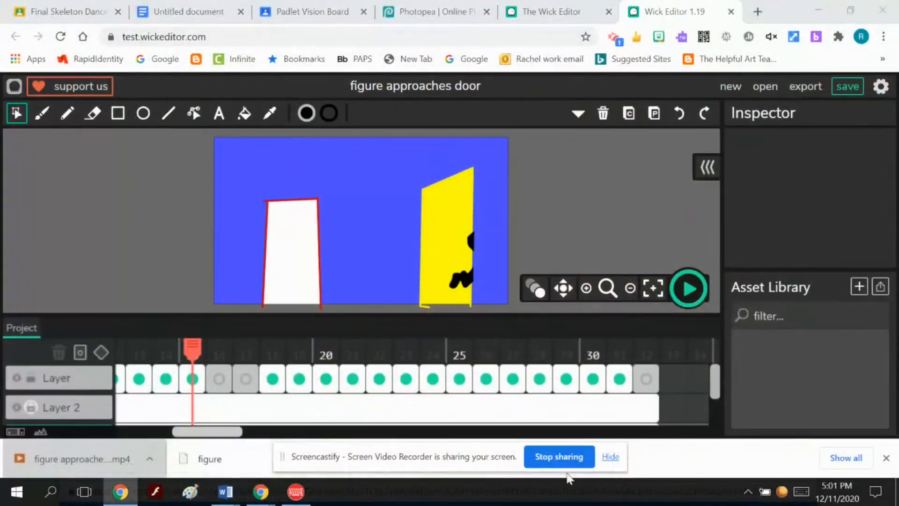